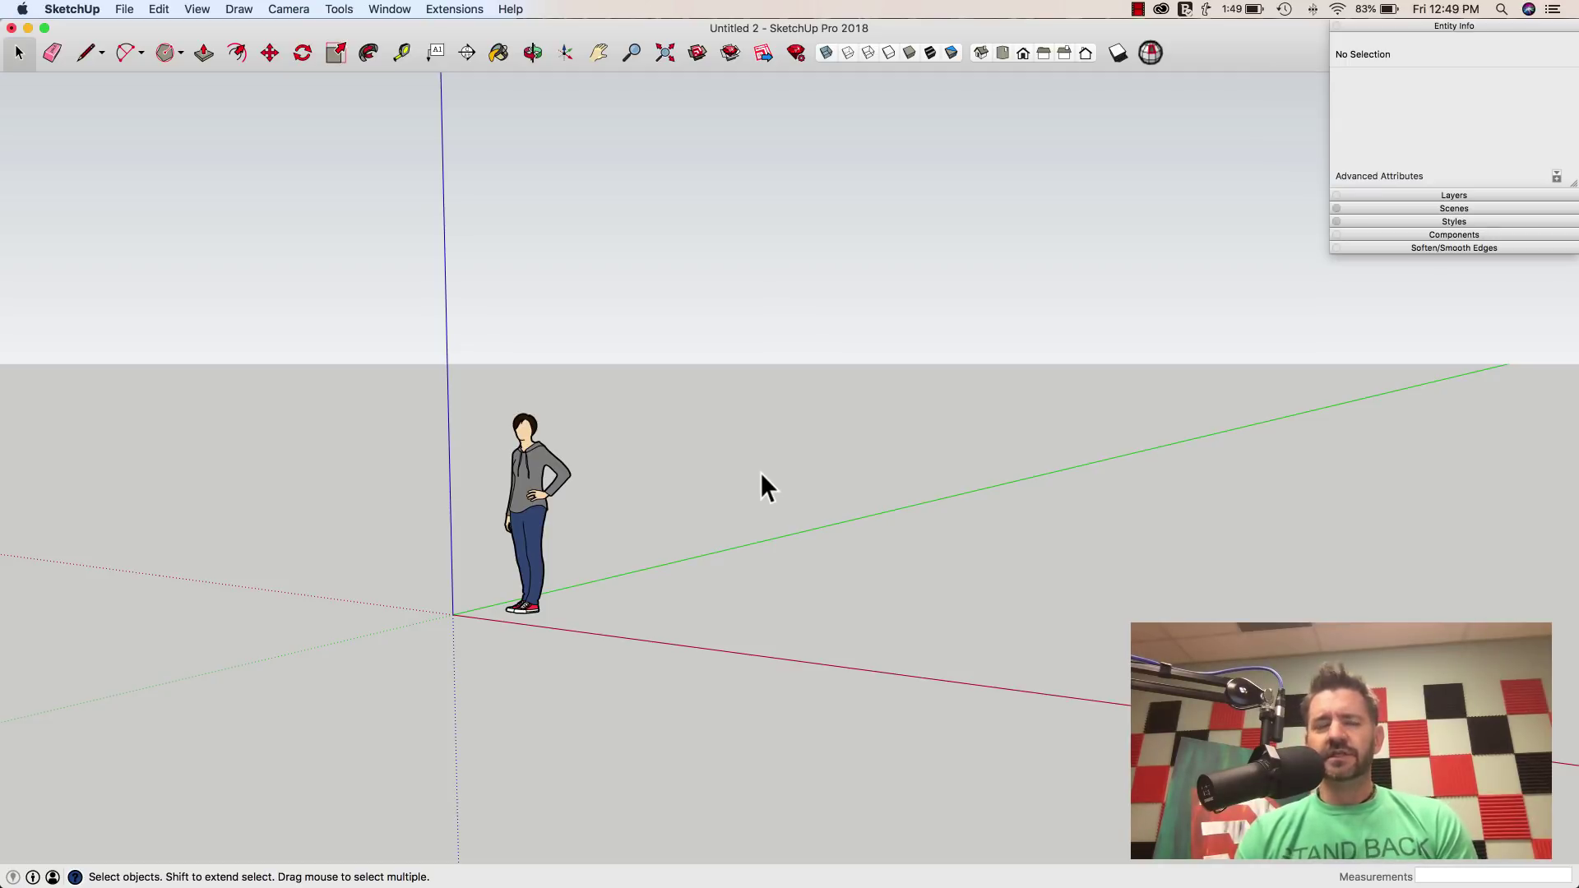
- Draw a filled 24-sided circle flat on the ground beside the standing figure
{"action": "middle_click_drag", "start_coordinate": [749, 468], "coordinate": [158, 46]}
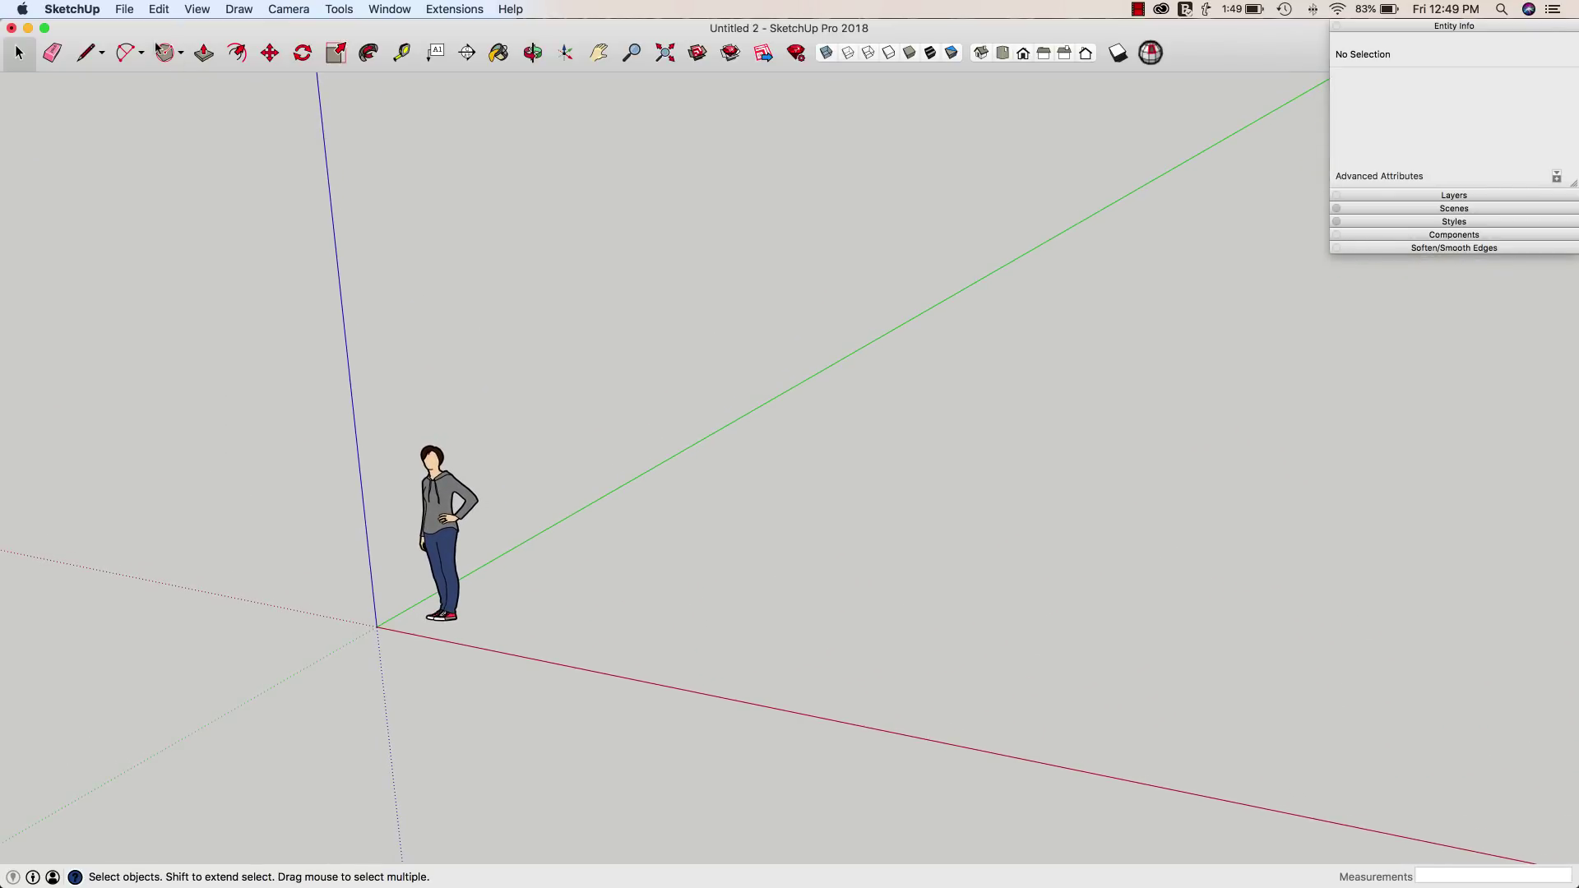
{"action": "left_click", "coordinate": [165, 55]}
{"action": "left_click", "coordinate": [211, 137]}
{"action": "middle_click_drag", "start_coordinate": [737, 576], "coordinate": [750, 565]}
{"action": "left_click", "coordinate": [750, 565]}
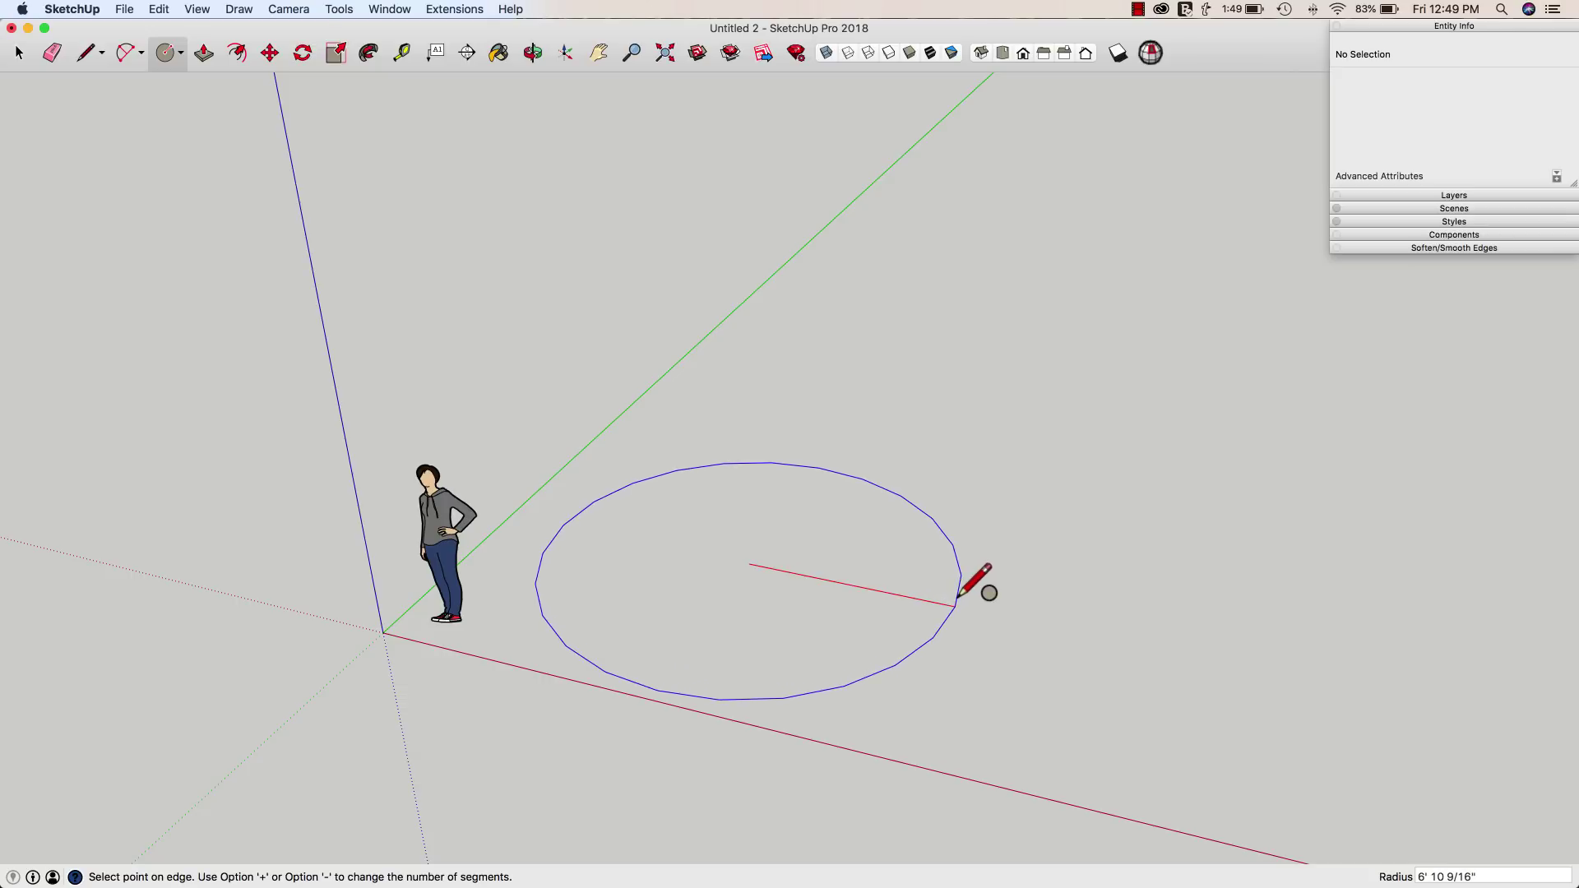
{"action": "left_click", "coordinate": [950, 600]}
{"action": "middle_click_drag", "start_coordinate": [950, 599], "coordinate": [728, 646]}
{"action": "key", "text": "l"}
{"action": "middle_click_drag", "start_coordinate": [691, 527], "coordinate": [806, 518]}
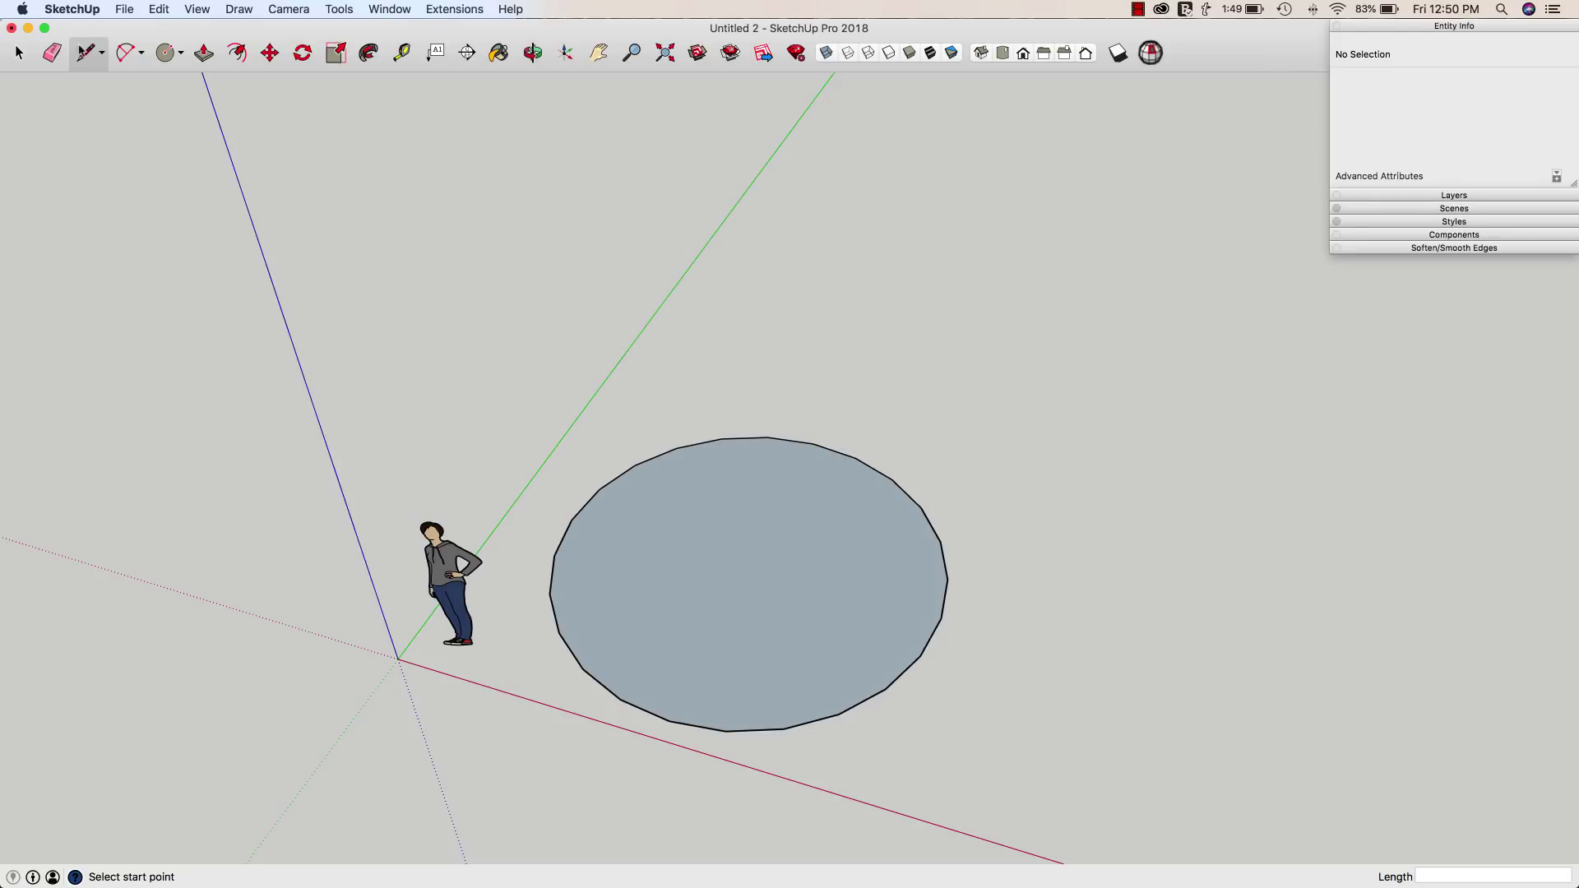
{"action": "key", "text": "e"}
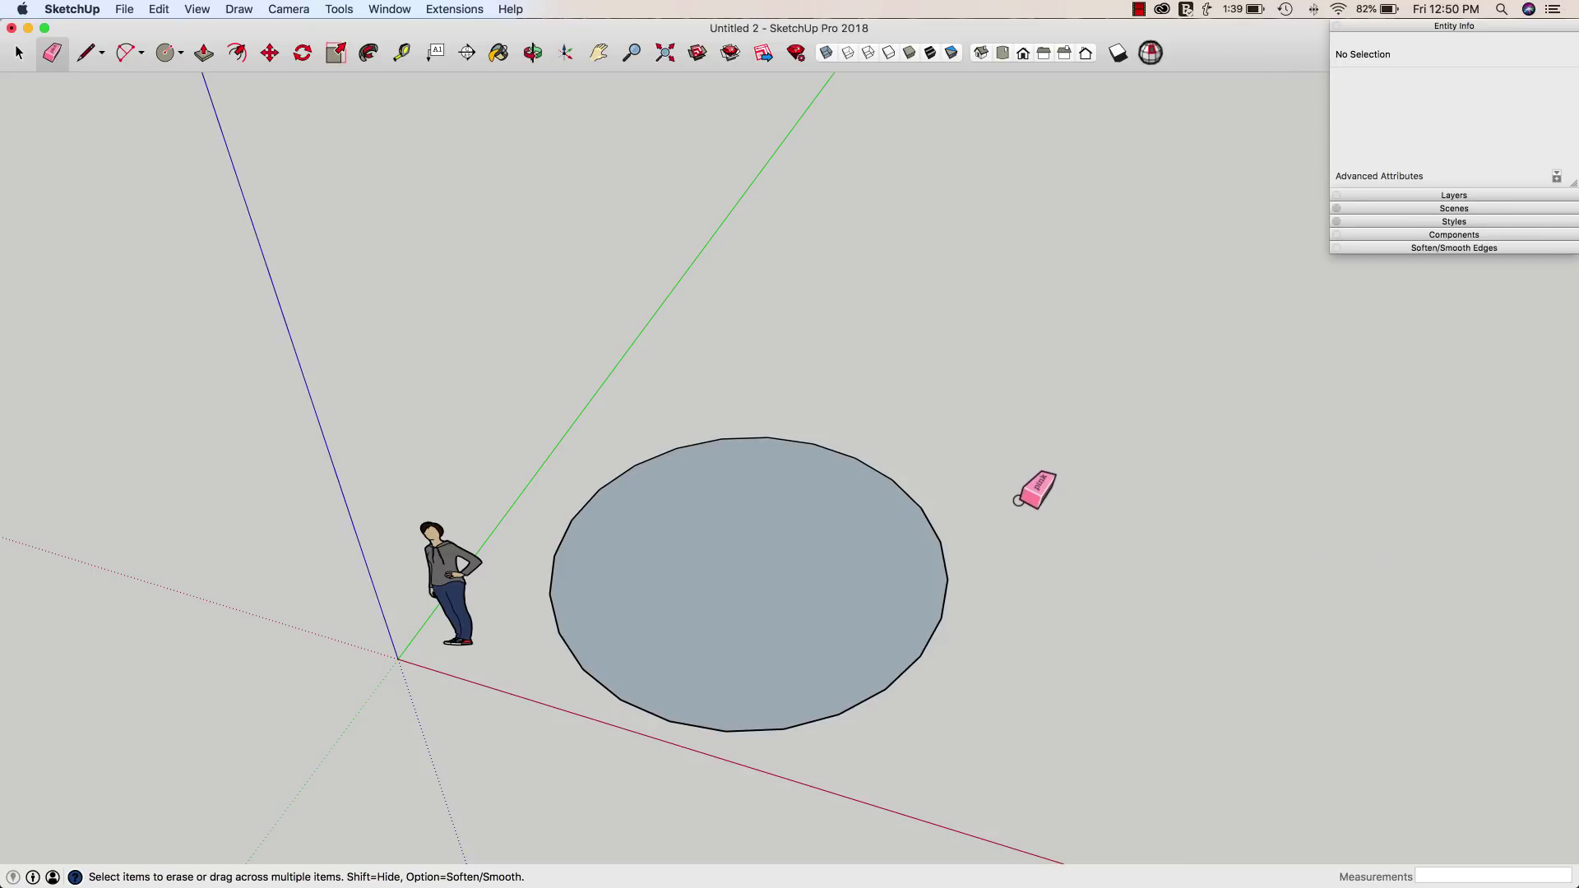
{"action": "key", "text": "l"}
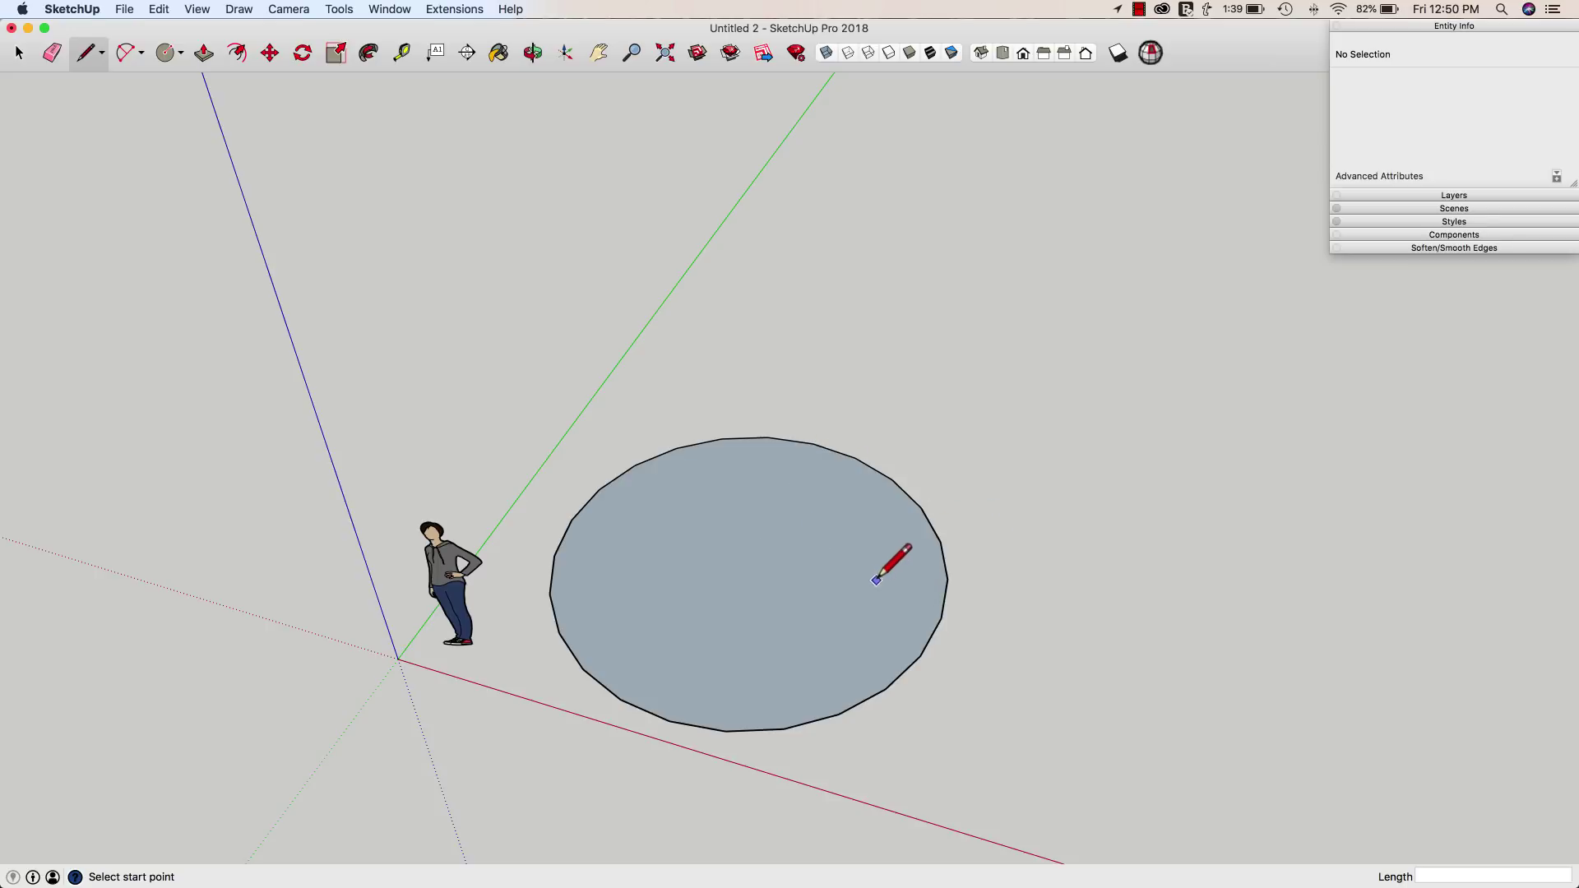
{"action": "key", "text": "m"}
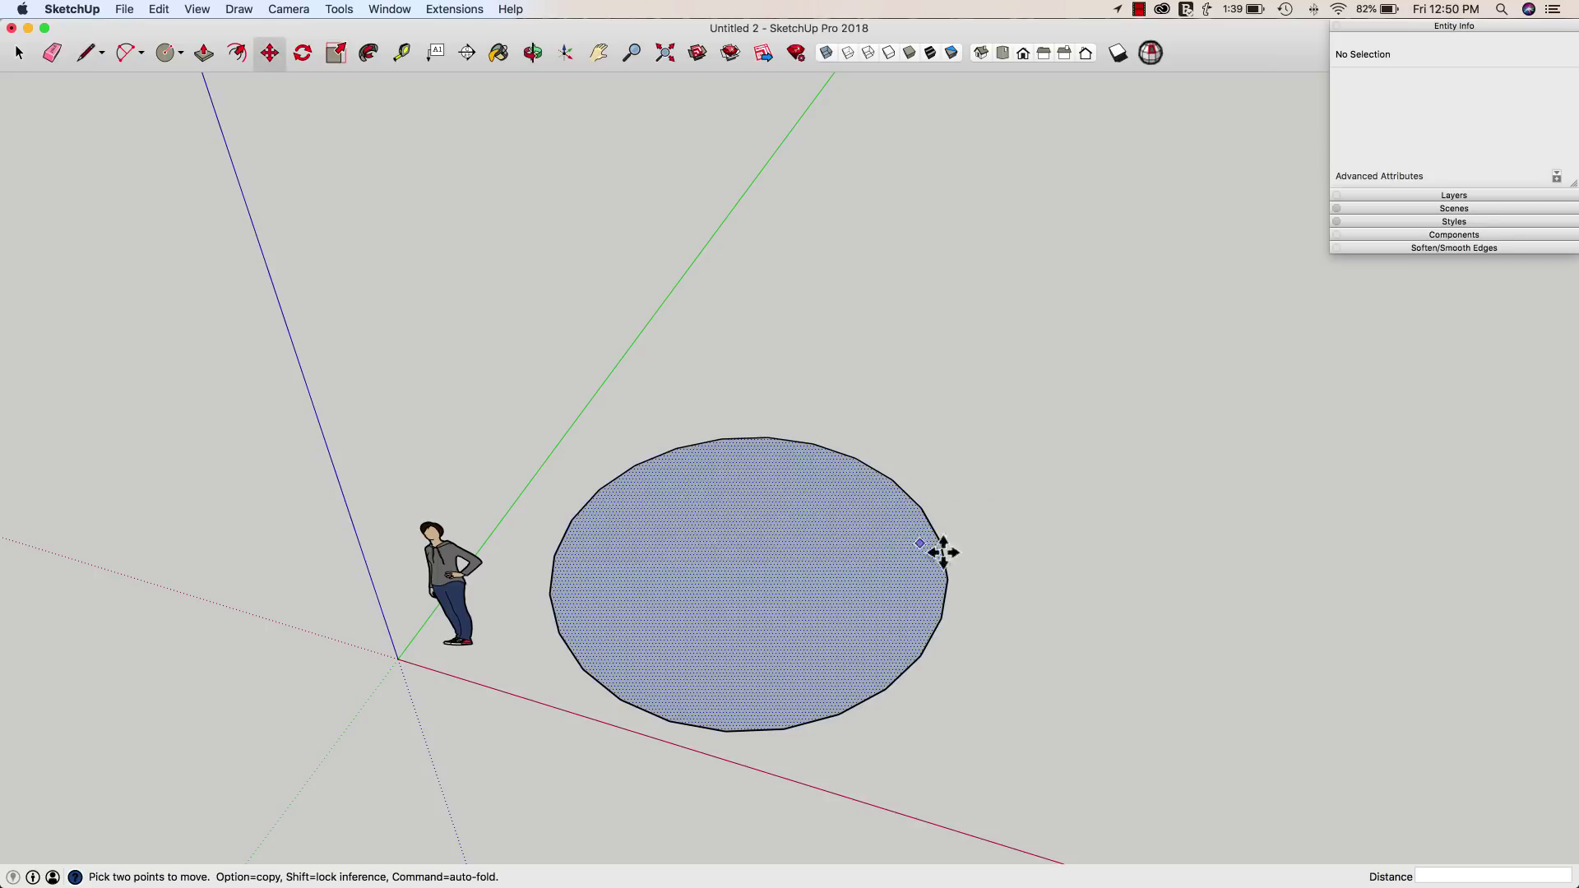
{"action": "left_click", "coordinate": [942, 619]}
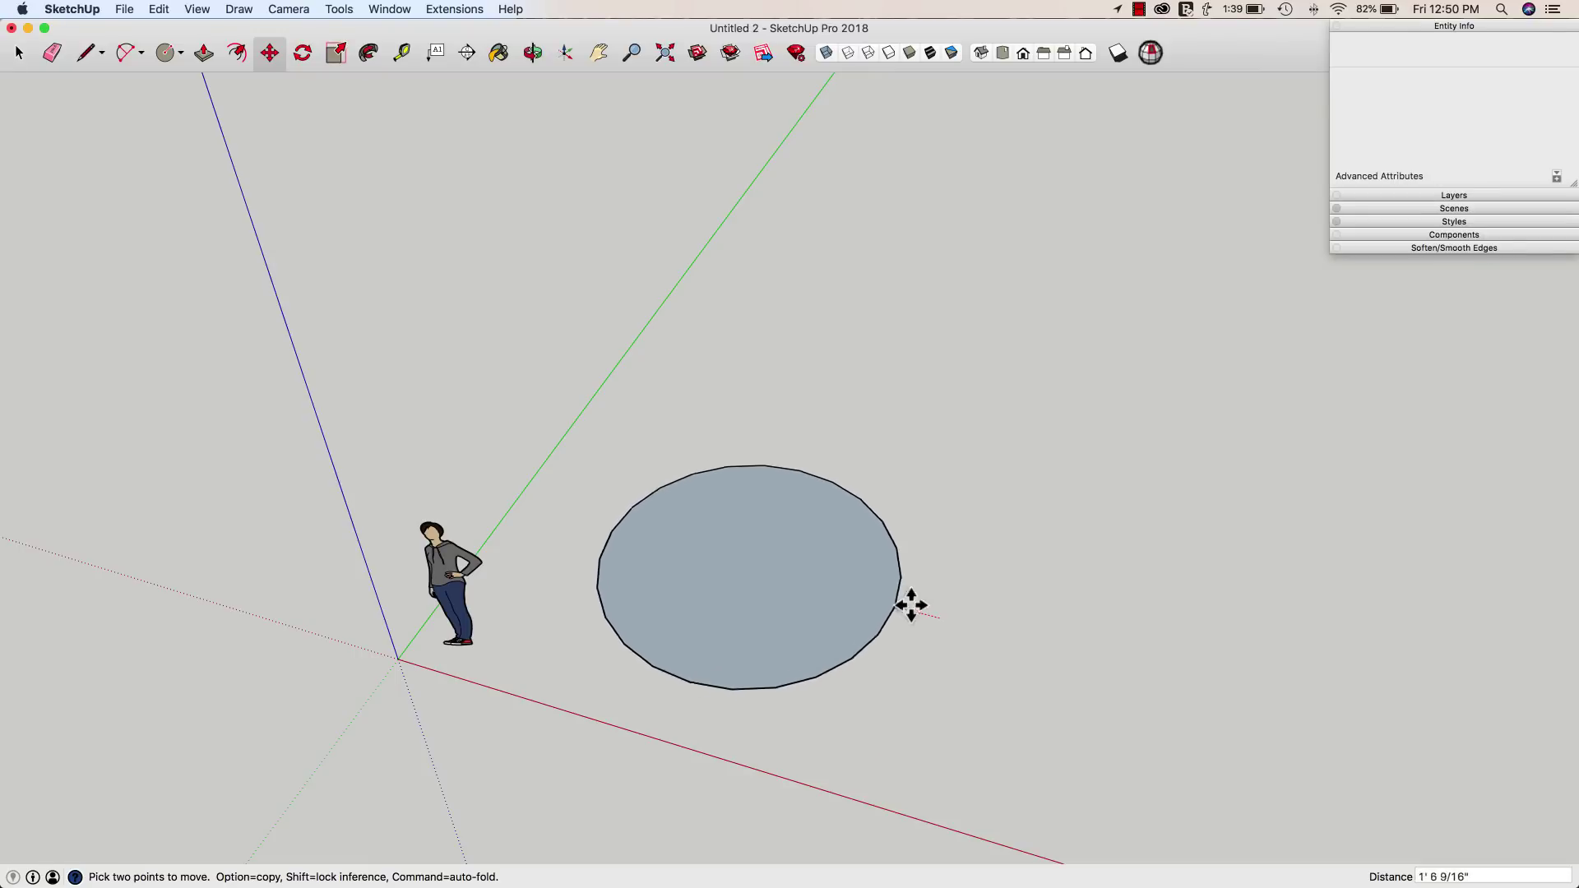
{"action": "left_click", "coordinate": [958, 613]}
{"action": "key", "text": "space"}
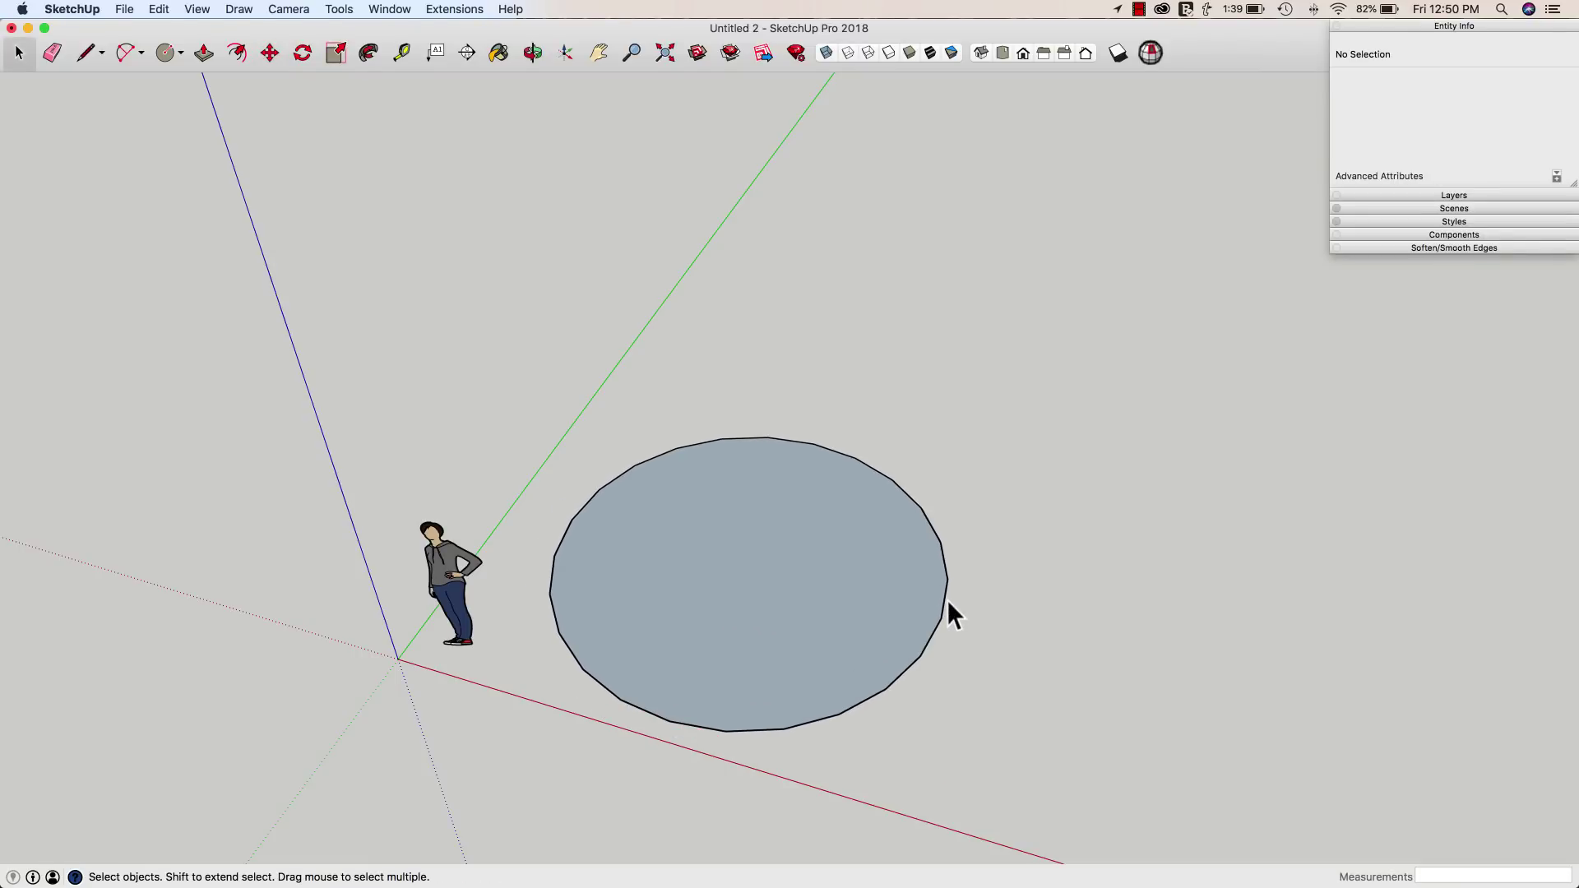
{"action": "key", "text": "m"}
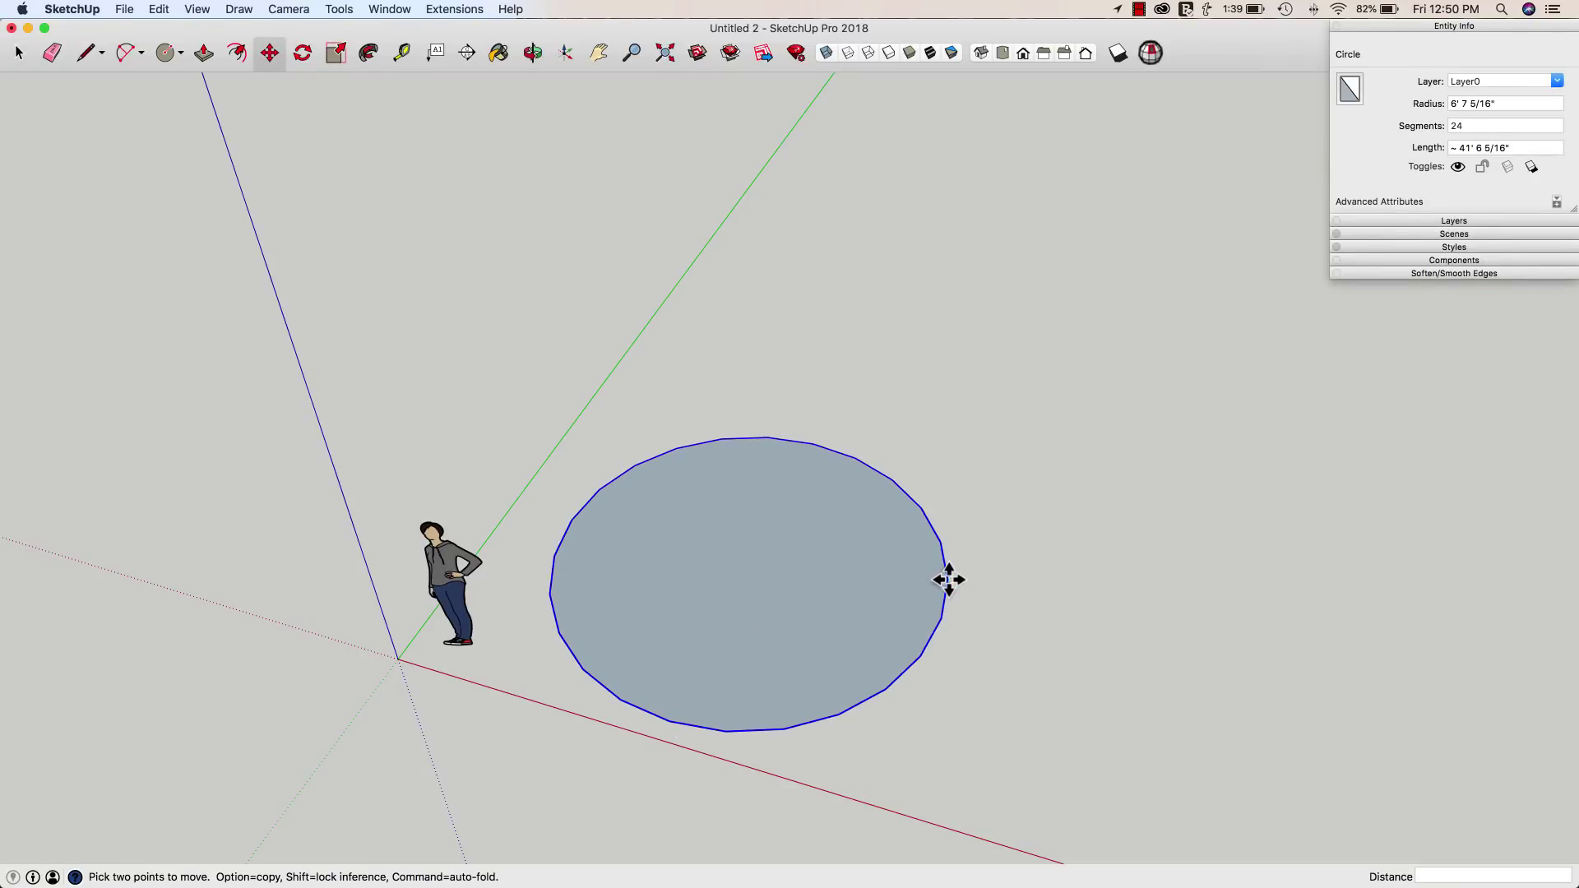
{"action": "left_click", "coordinate": [949, 580]}
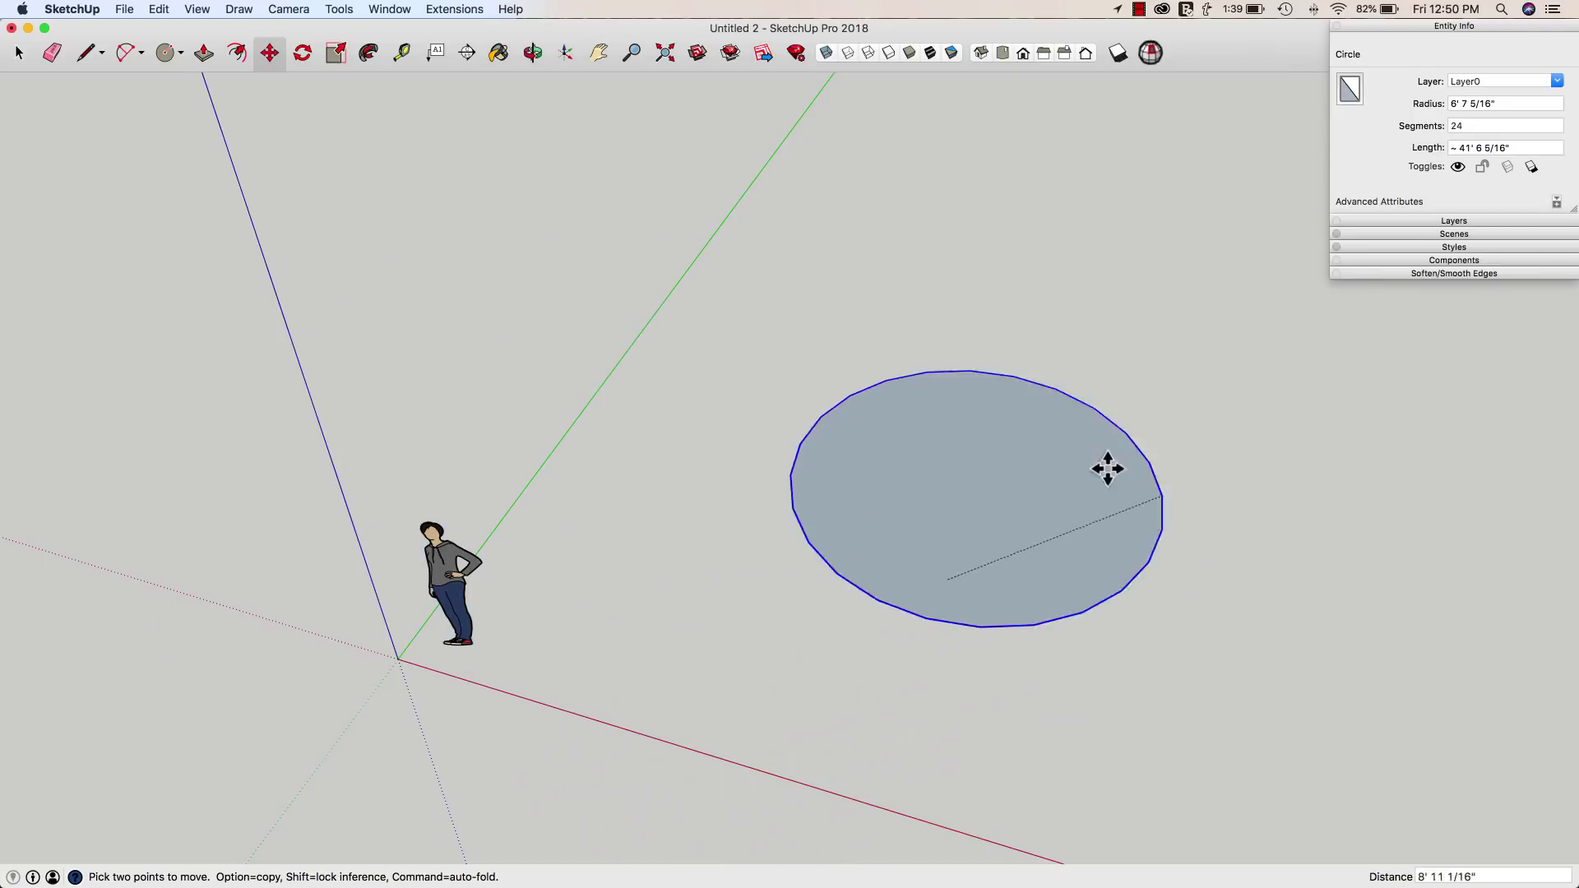
{"action": "key", "text": "Escape"}
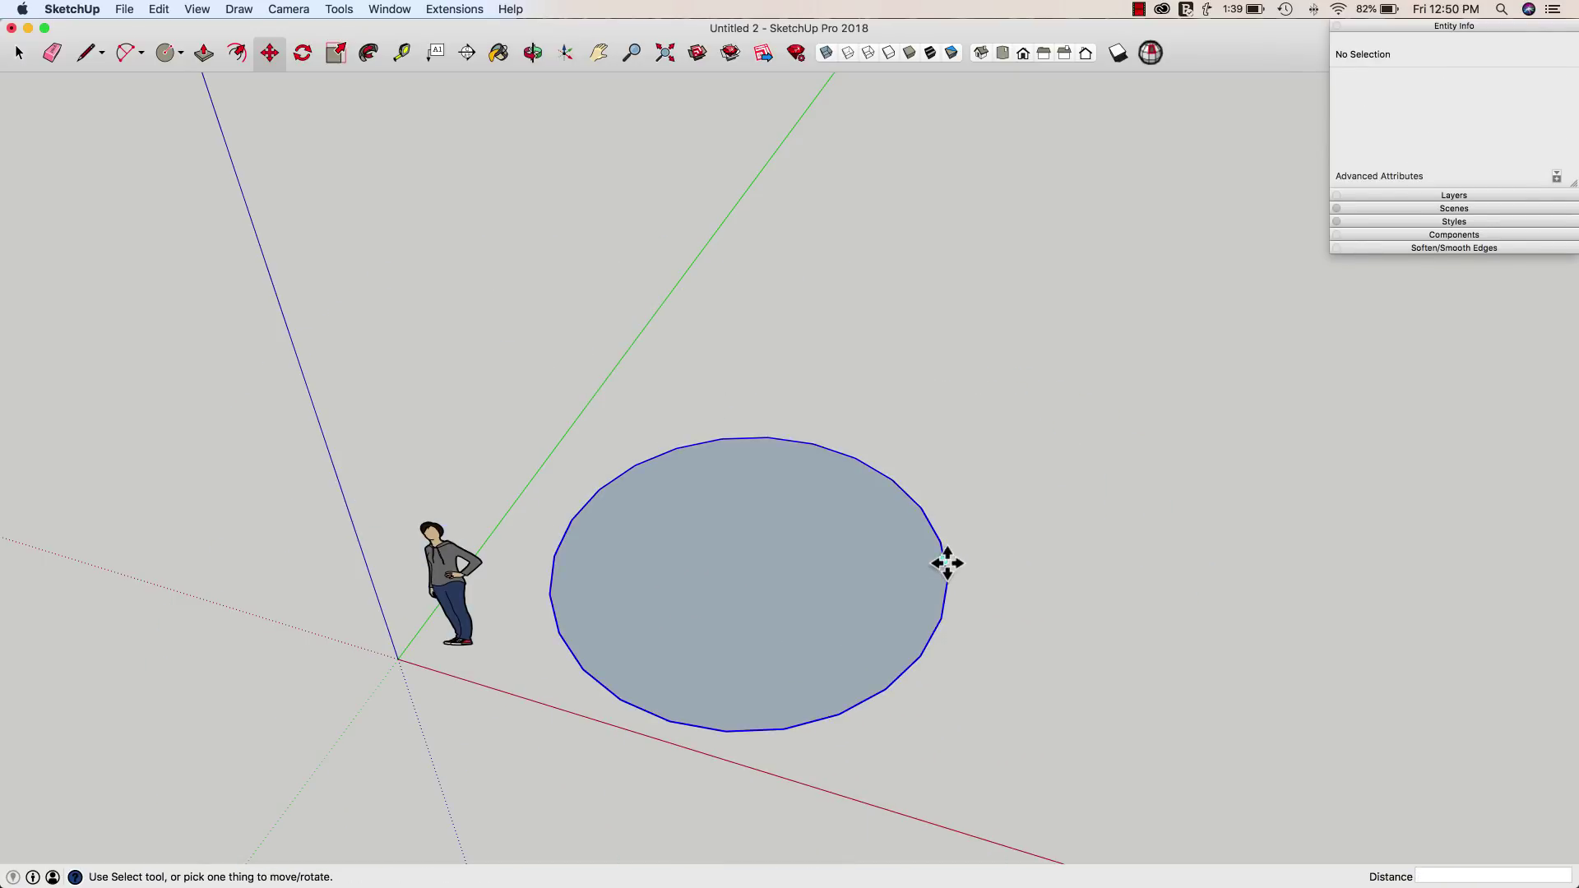
{"action": "left_click", "coordinate": [942, 561]}
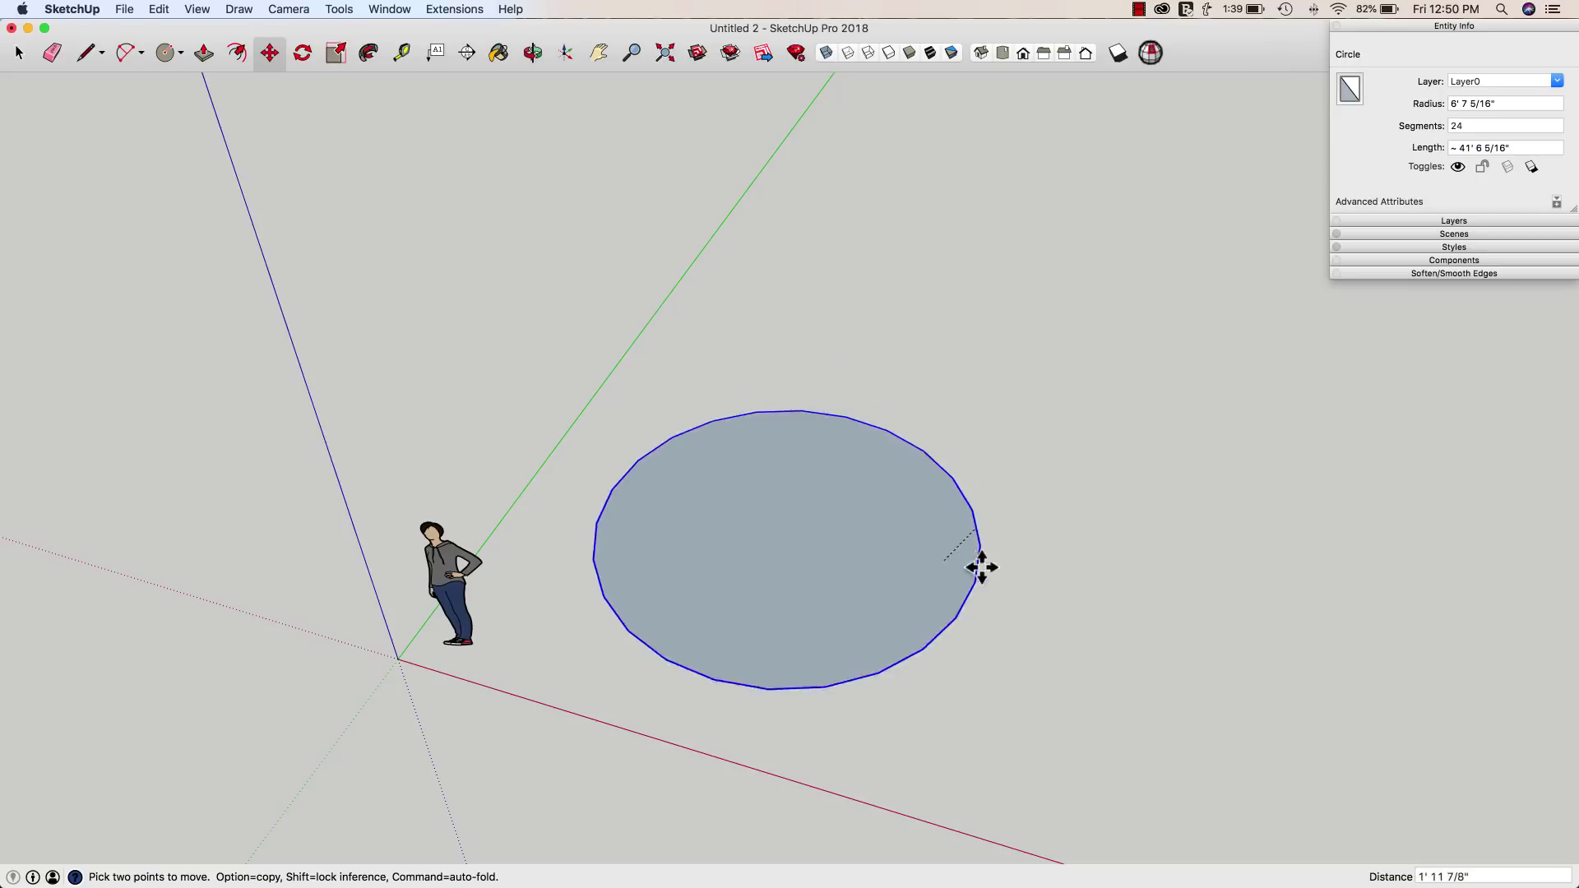
{"action": "key", "text": "Escape"}
{"action": "left_click", "coordinate": [720, 574]}
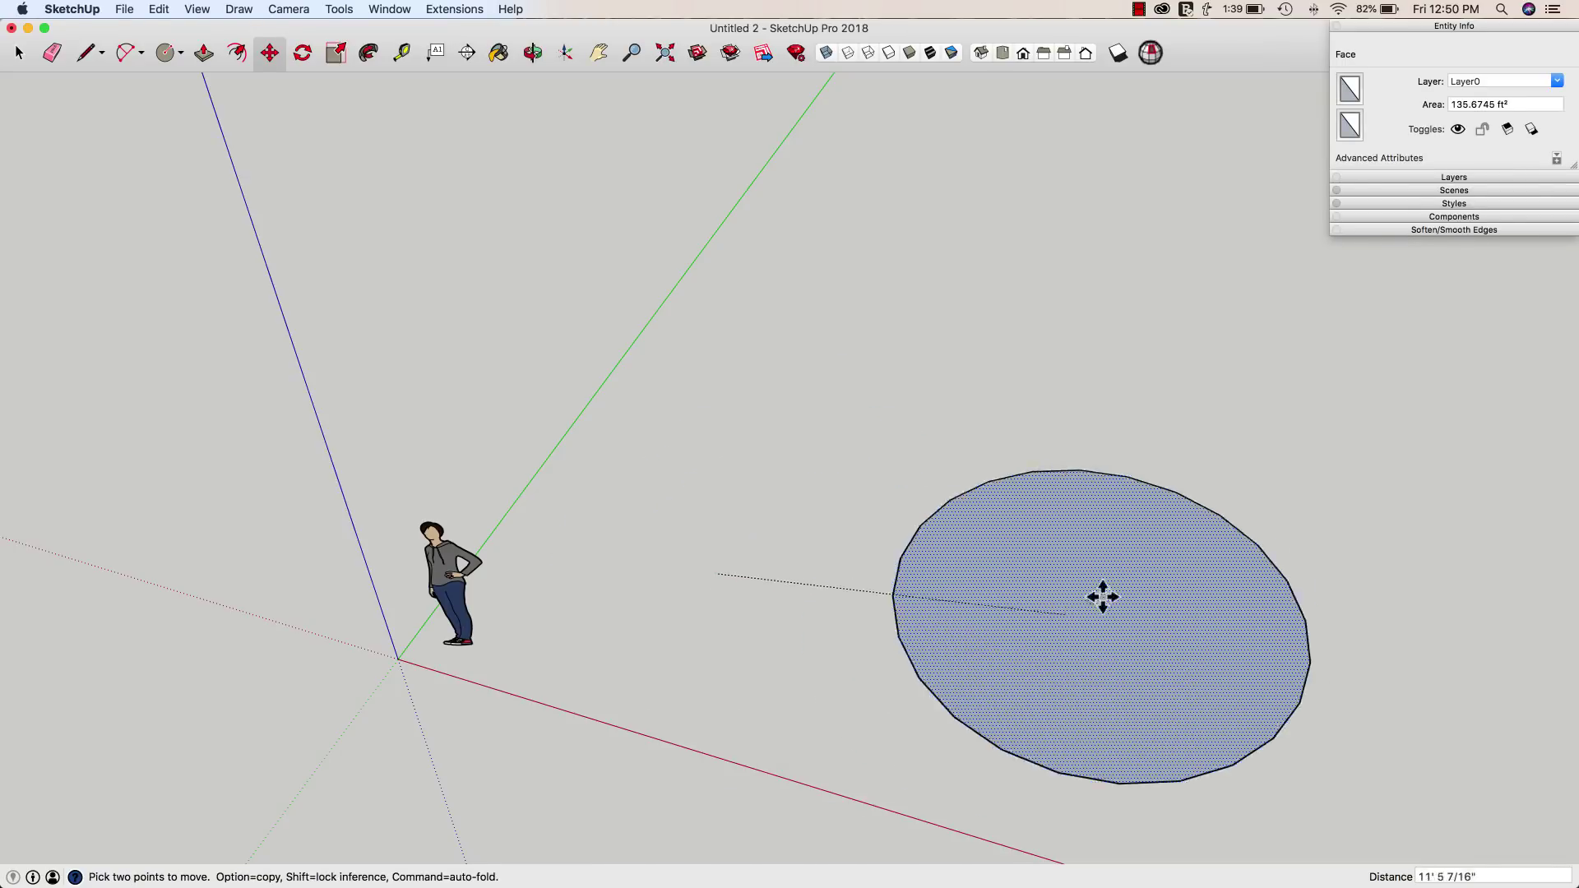
{"action": "key", "text": "Escape"}
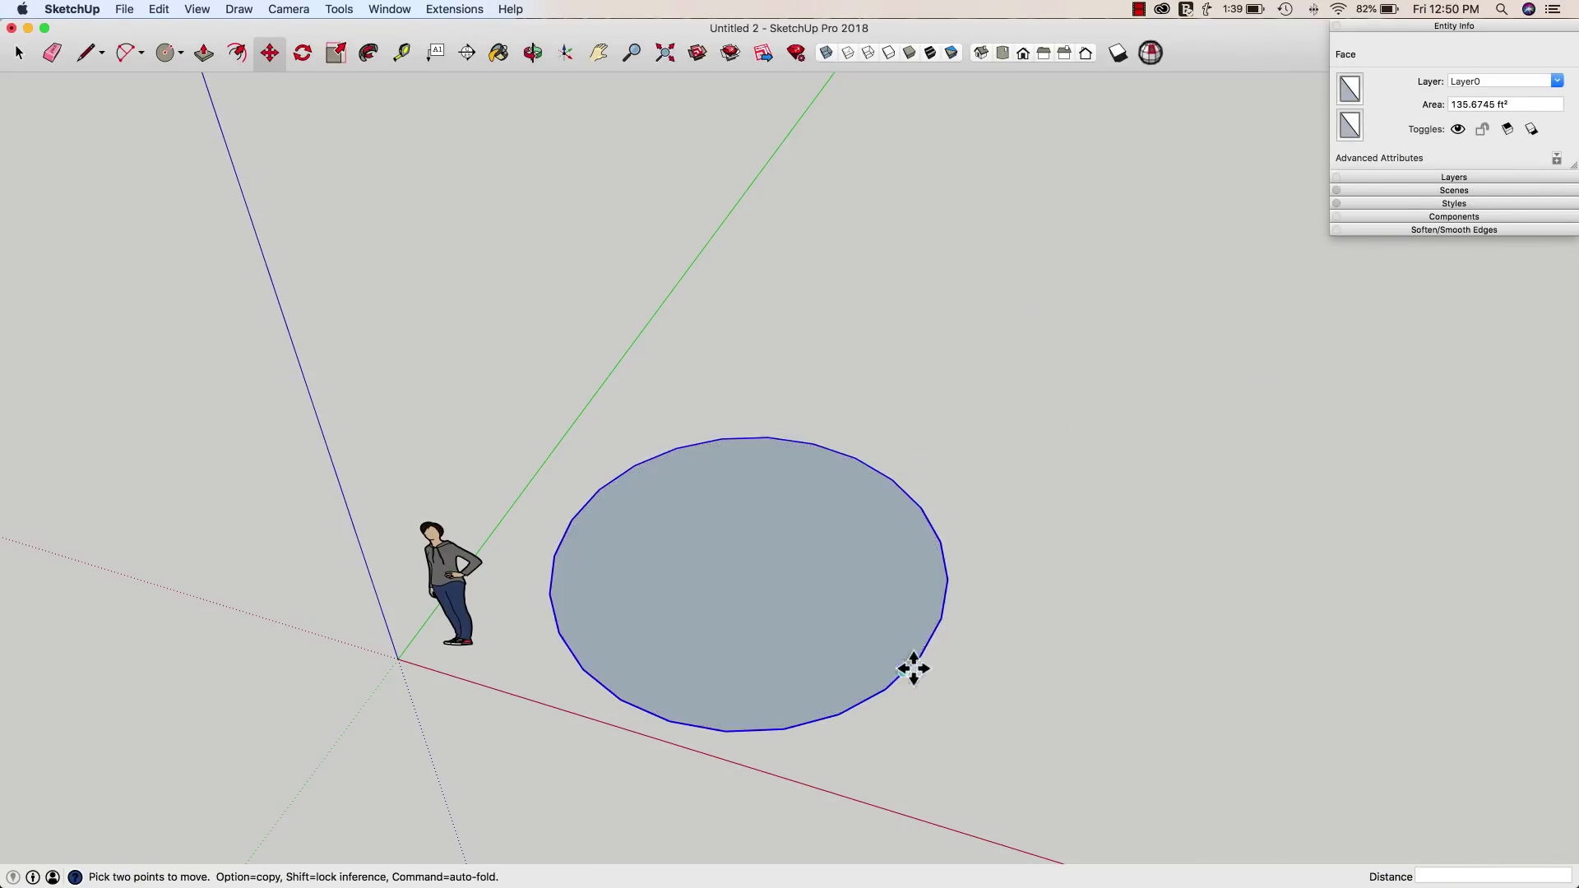
{"action": "left_click", "coordinate": [942, 616]}
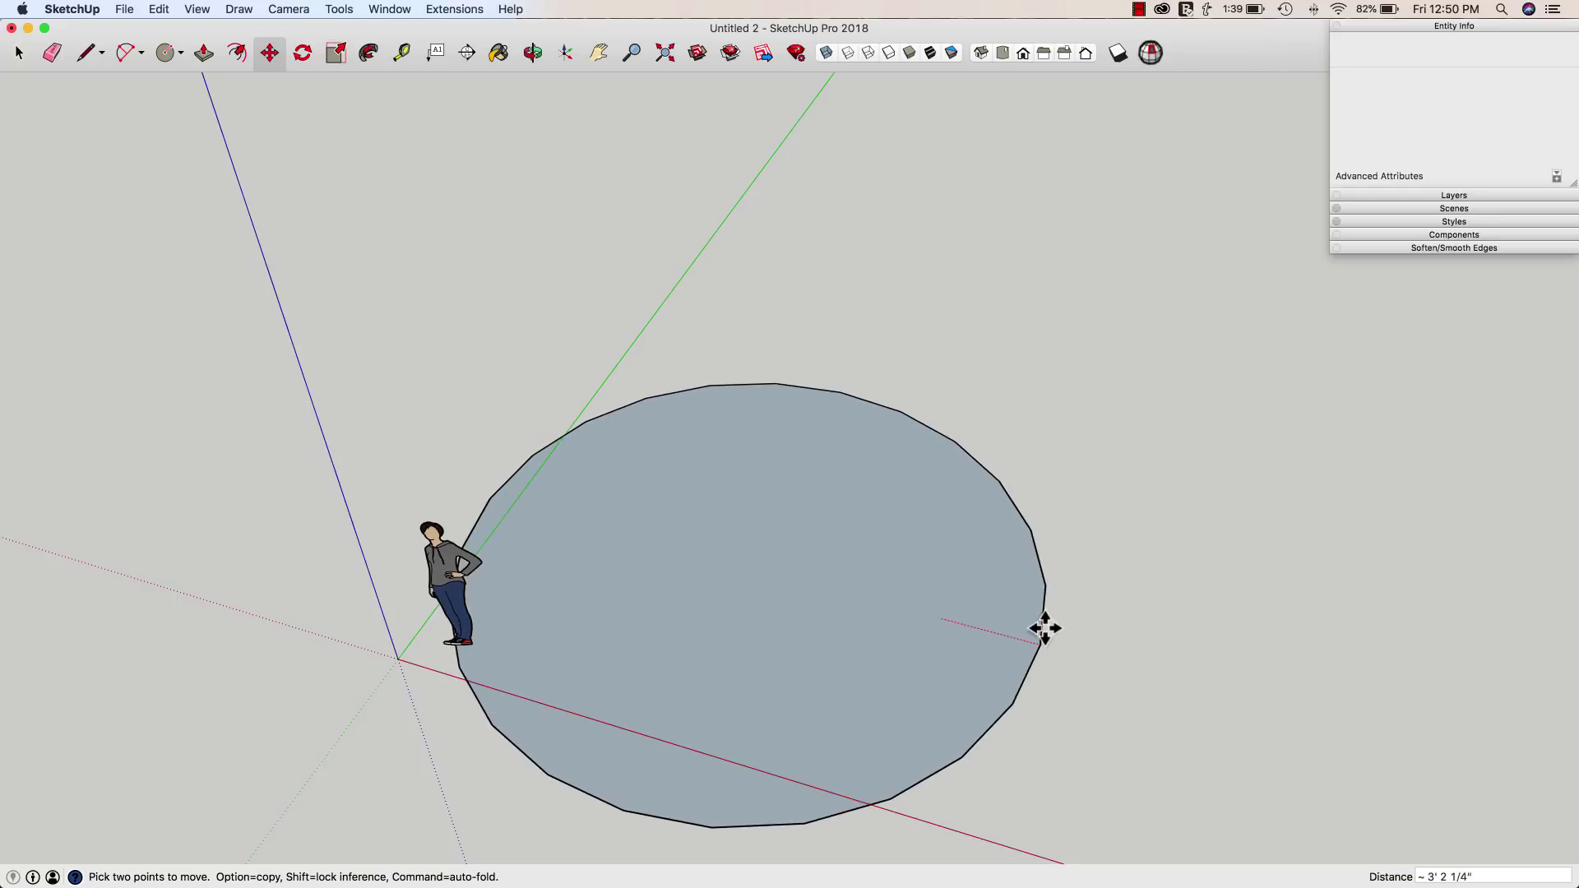
{"action": "key", "text": "Escape"}
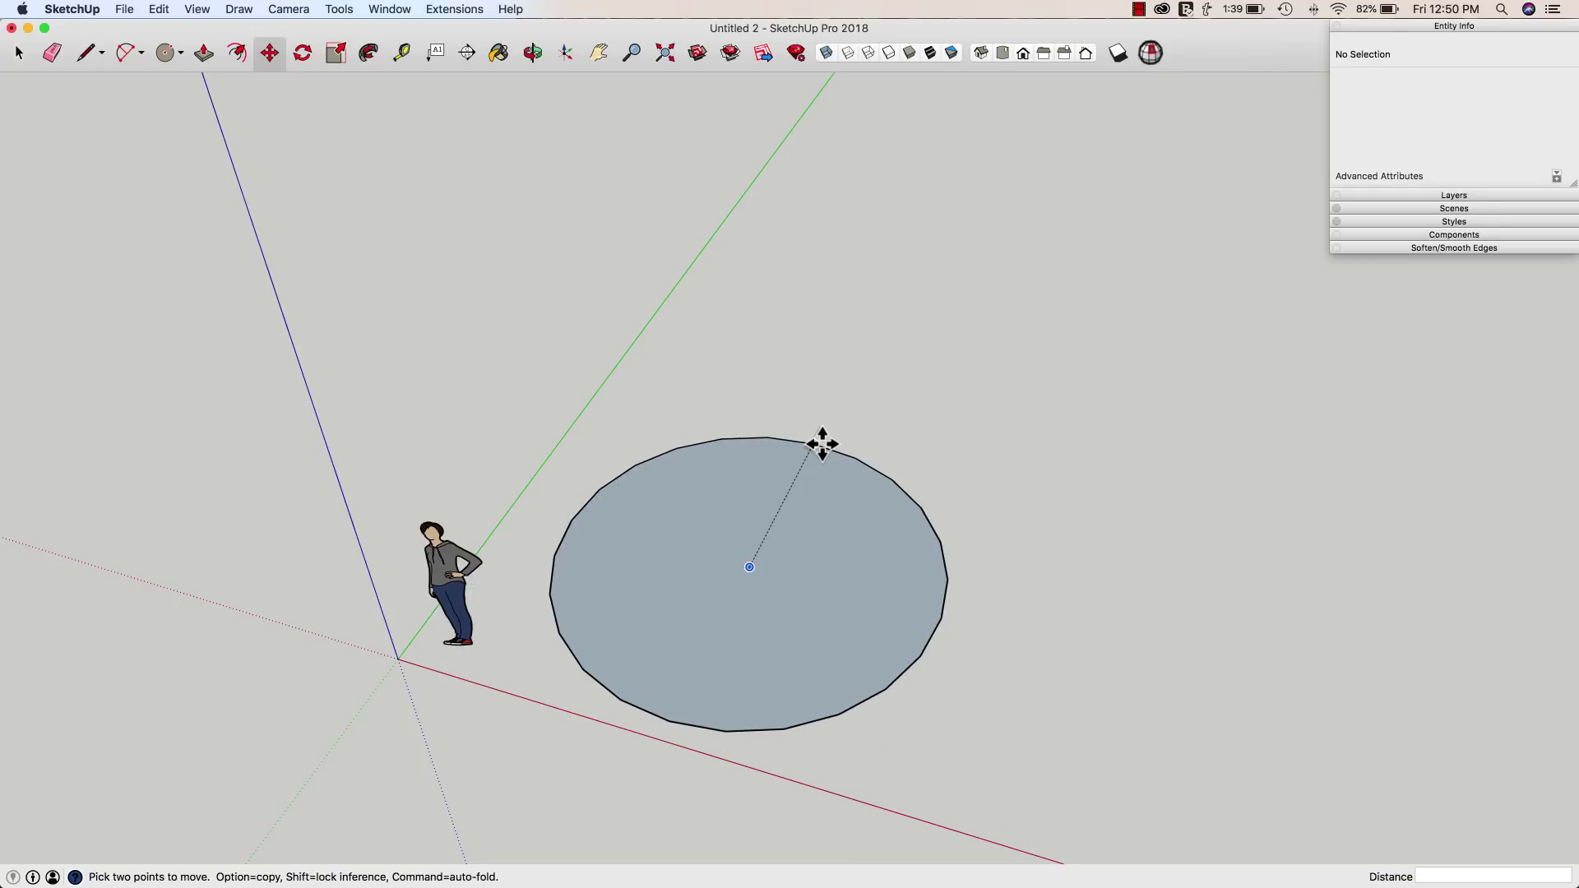
{"action": "left_click", "coordinate": [819, 442]}
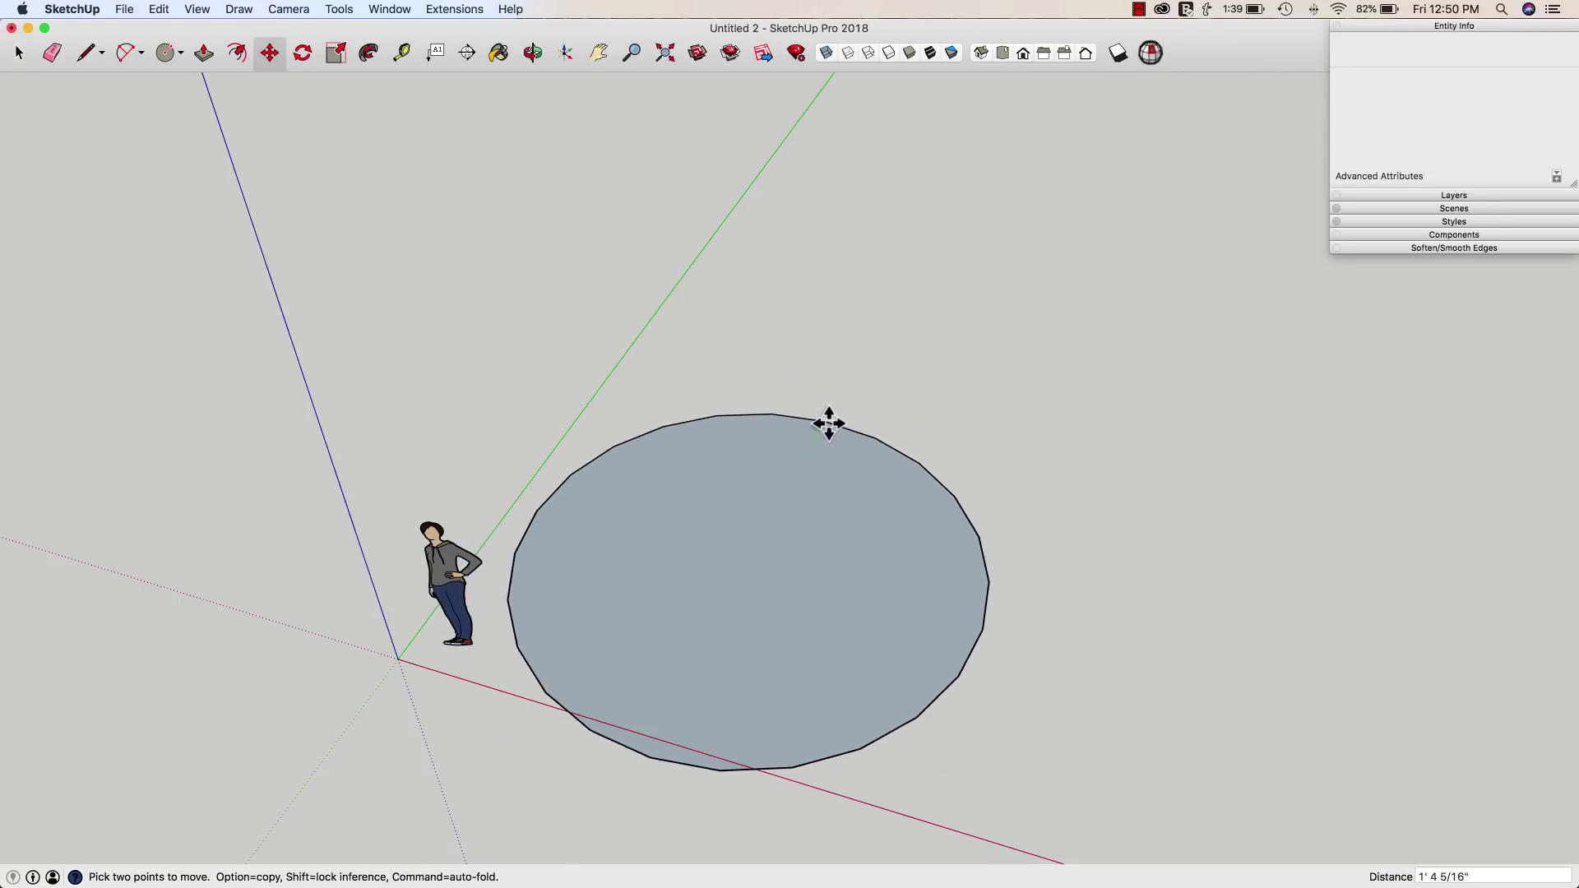
{"action": "key", "text": "Escape"}
{"action": "left_click", "coordinate": [572, 516]}
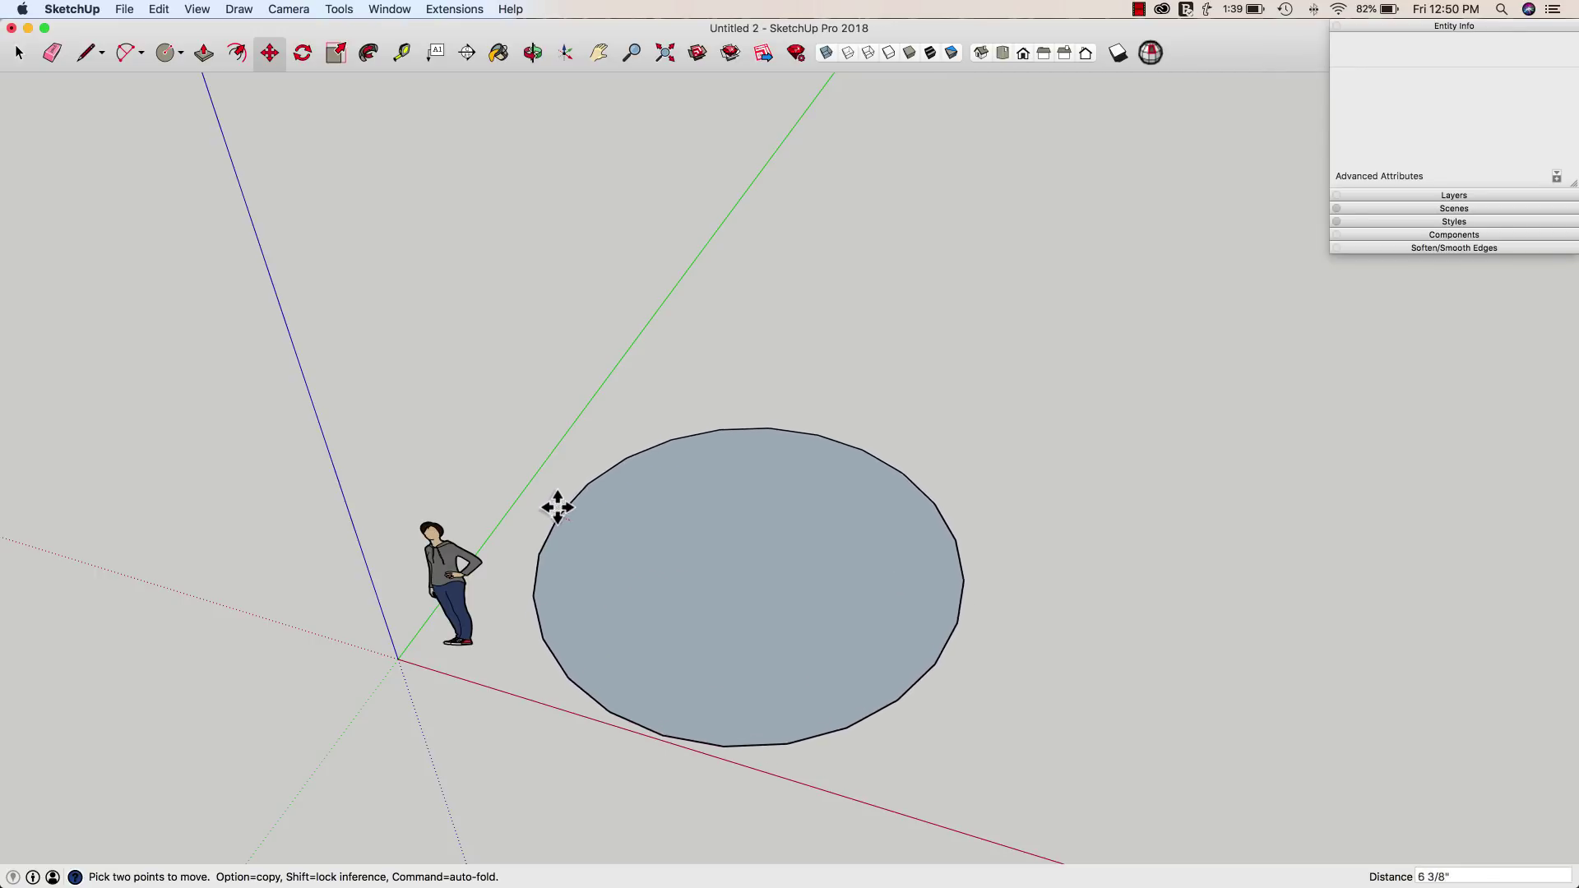
{"action": "key", "text": "Escape"}
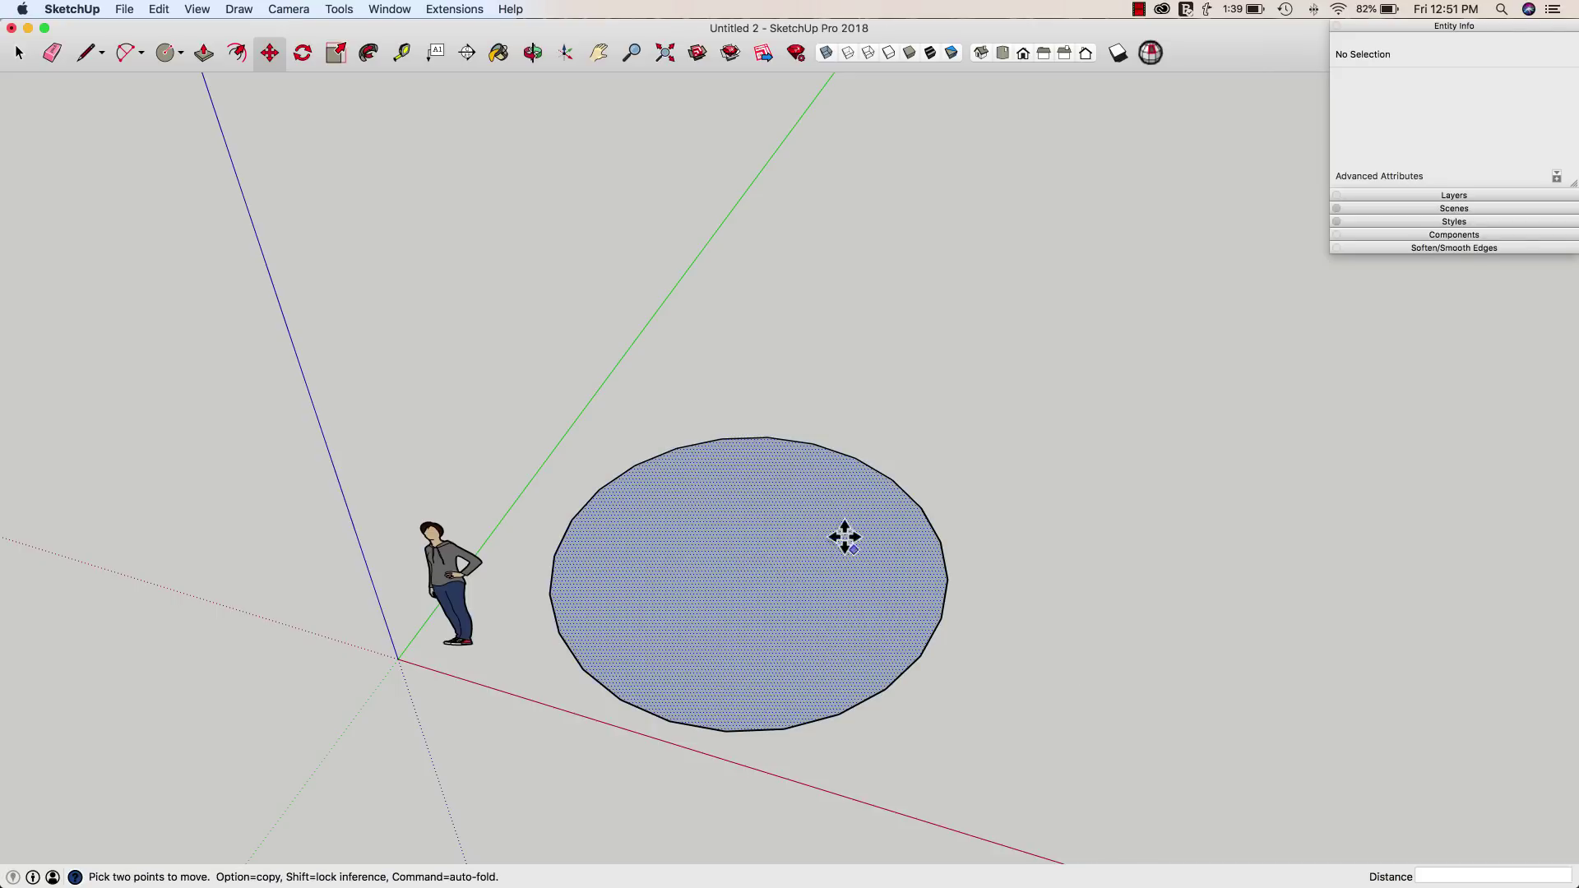
{"action": "mouse_move", "coordinate": [823, 592]}
{"action": "middle_mouse_down"}
{"action": "mouse_move", "coordinate": [811, 627]}
{"action": "mouse_move", "coordinate": [860, 783]}
{"action": "mouse_move", "coordinate": [761, 726]}
{"action": "mouse_move", "coordinate": [801, 615]}
{"action": "middle_mouse_up"}
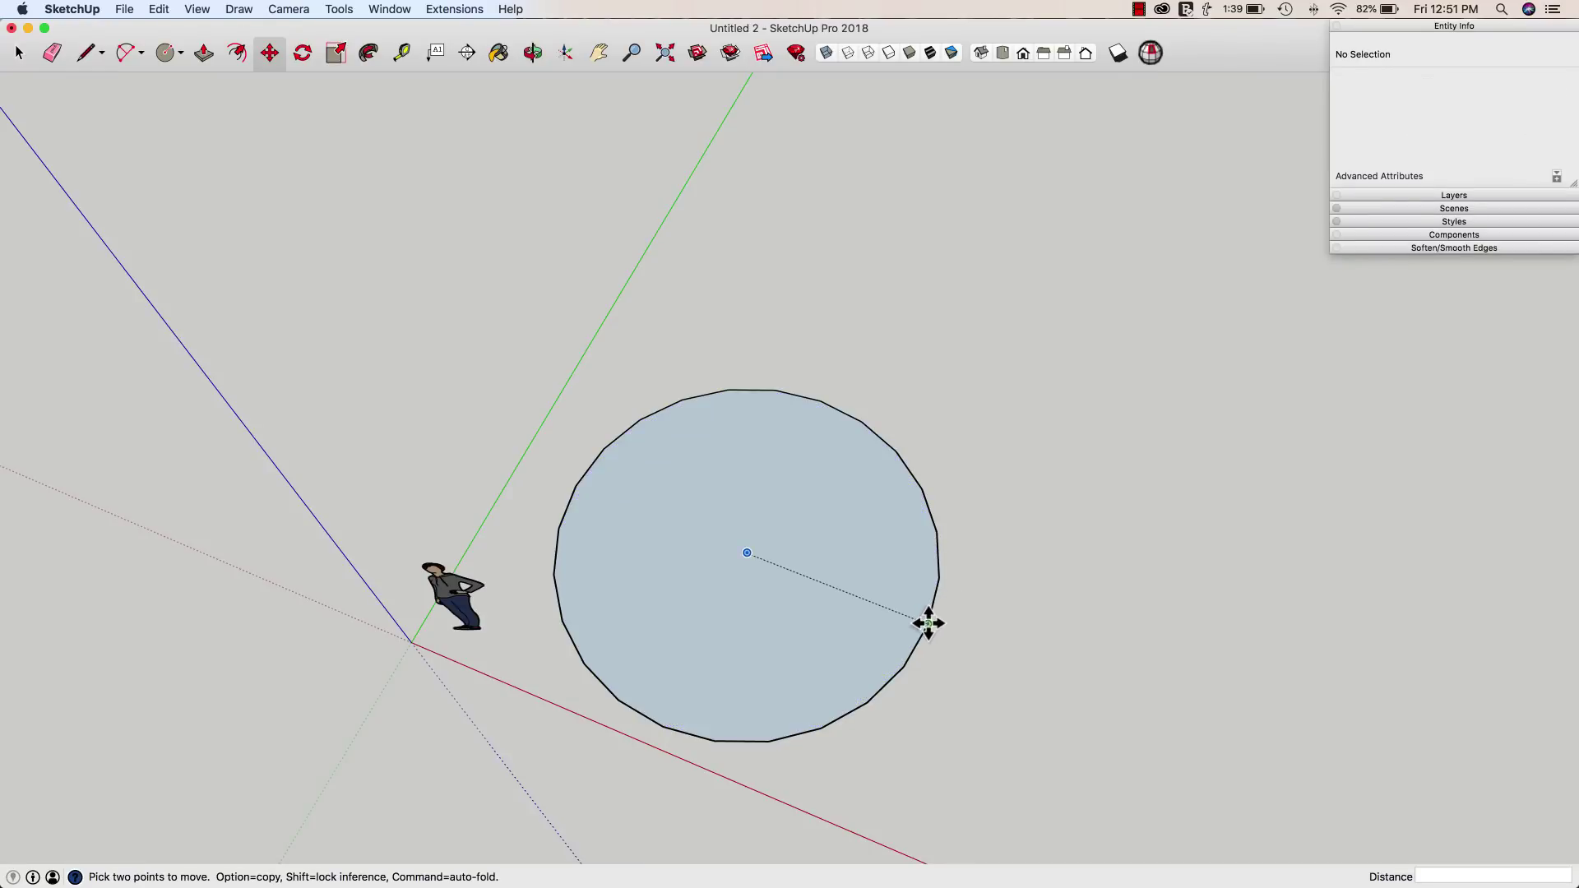
{"action": "key", "text": "l"}
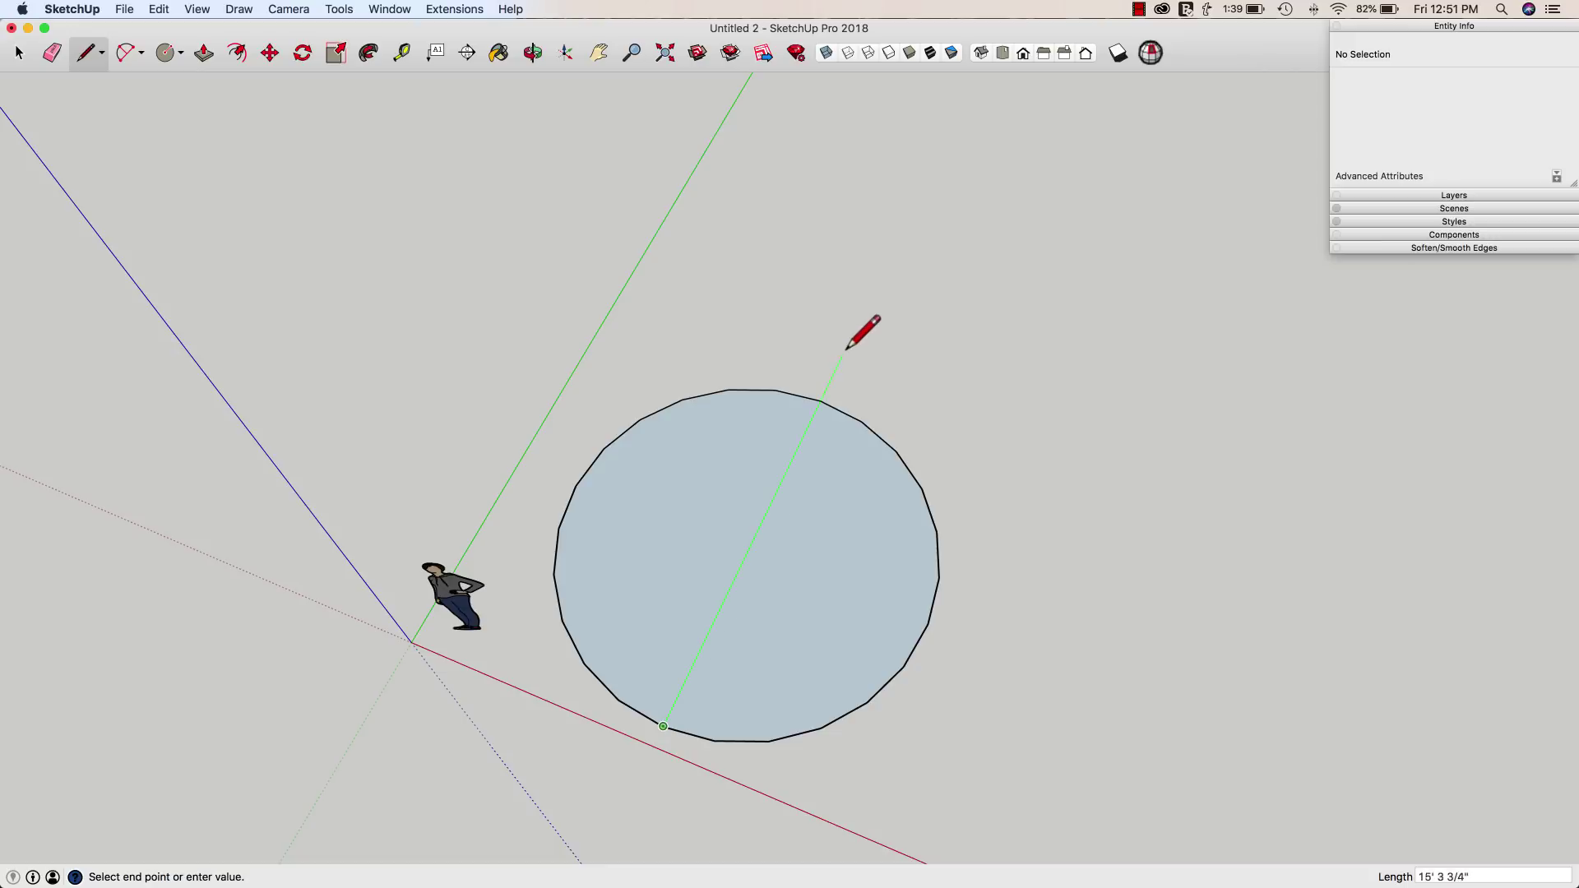
- Finish the line splitting the circle and stretch the circle's right edge slightly outward
{"action": "left_click", "coordinate": [820, 400]}
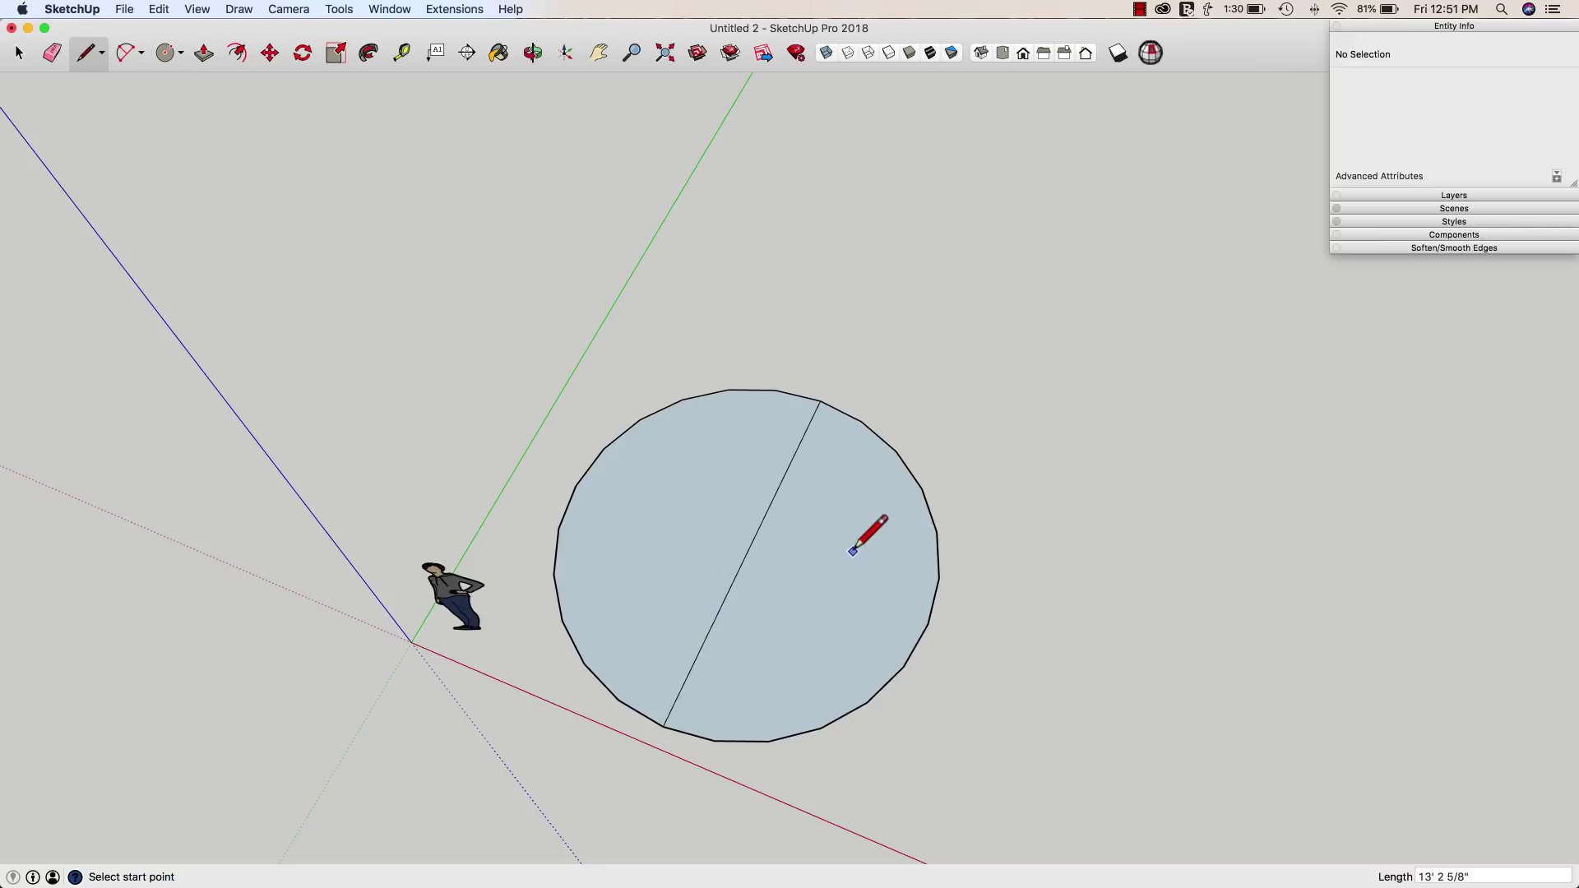
{"action": "key", "text": "m"}
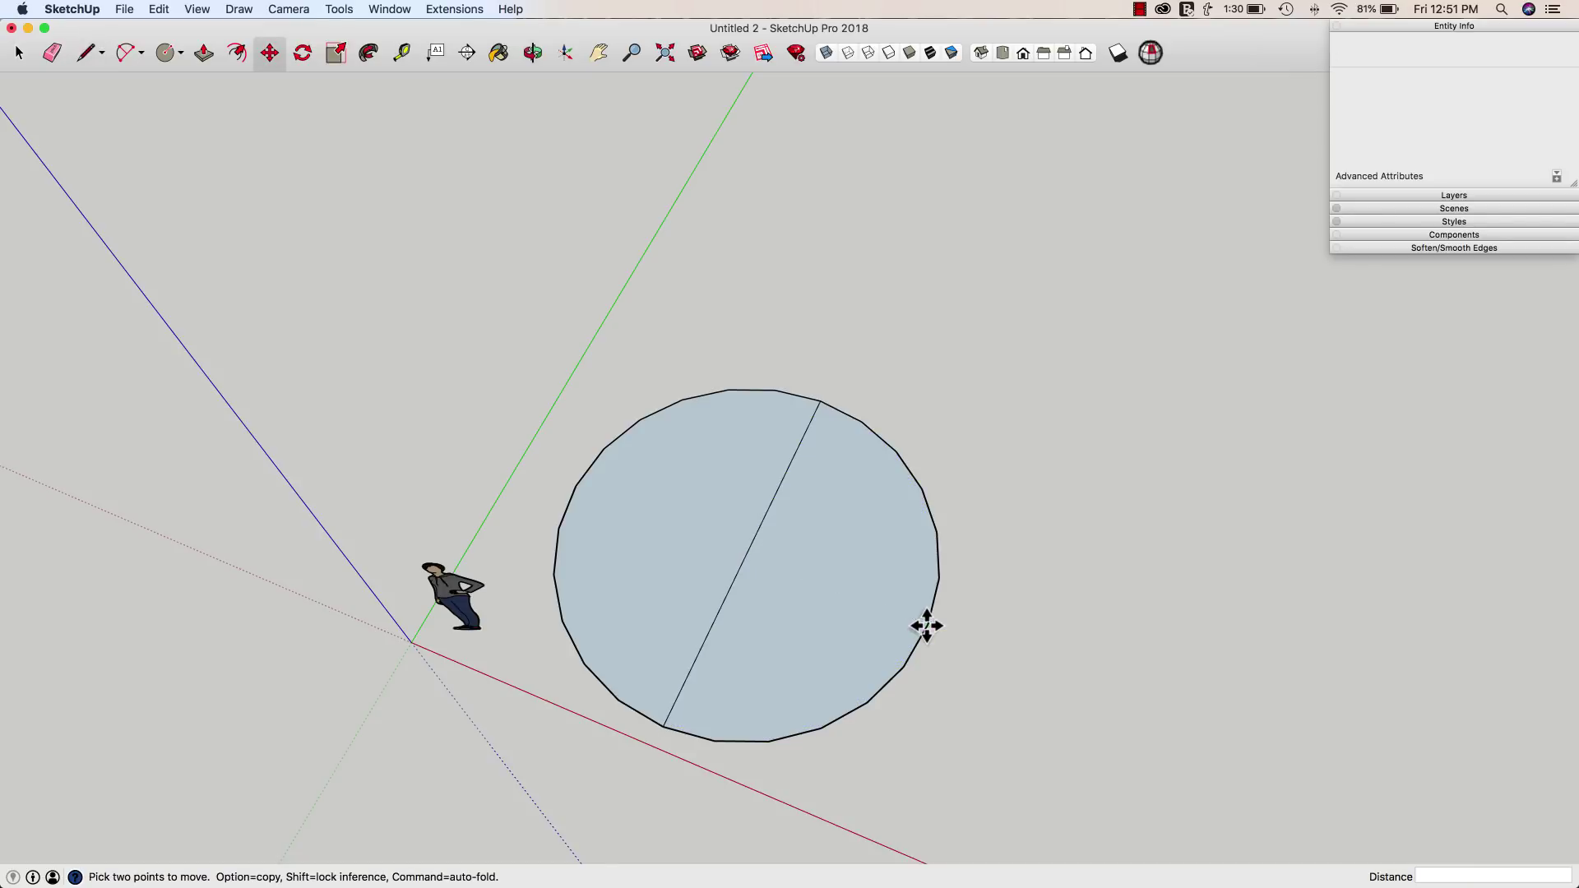
{"action": "left_click", "coordinate": [927, 626]}
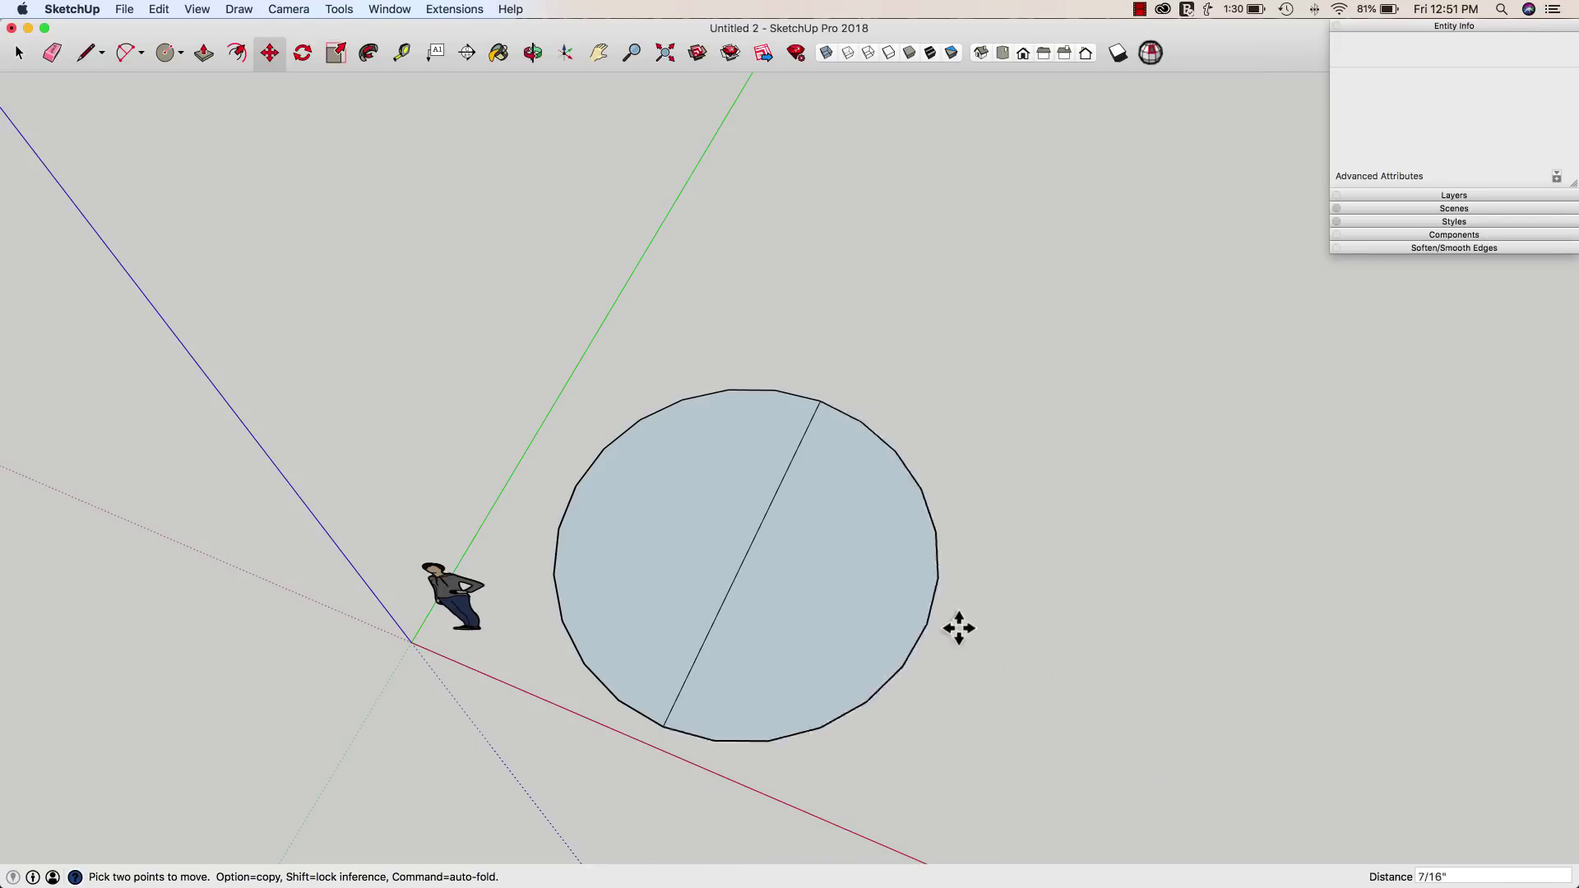
{"action": "left_click", "coordinate": [1072, 666]}
{"action": "mouse_move", "coordinate": [1072, 666]}
{"action": "middle_mouse_down"}
{"action": "mouse_move", "coordinate": [774, 586]}
{"action": "mouse_move", "coordinate": [772, 571]}
{"action": "middle_mouse_up"}
- Draw a radial line from the circle's right edge to its centre
{"action": "key", "text": "l"}
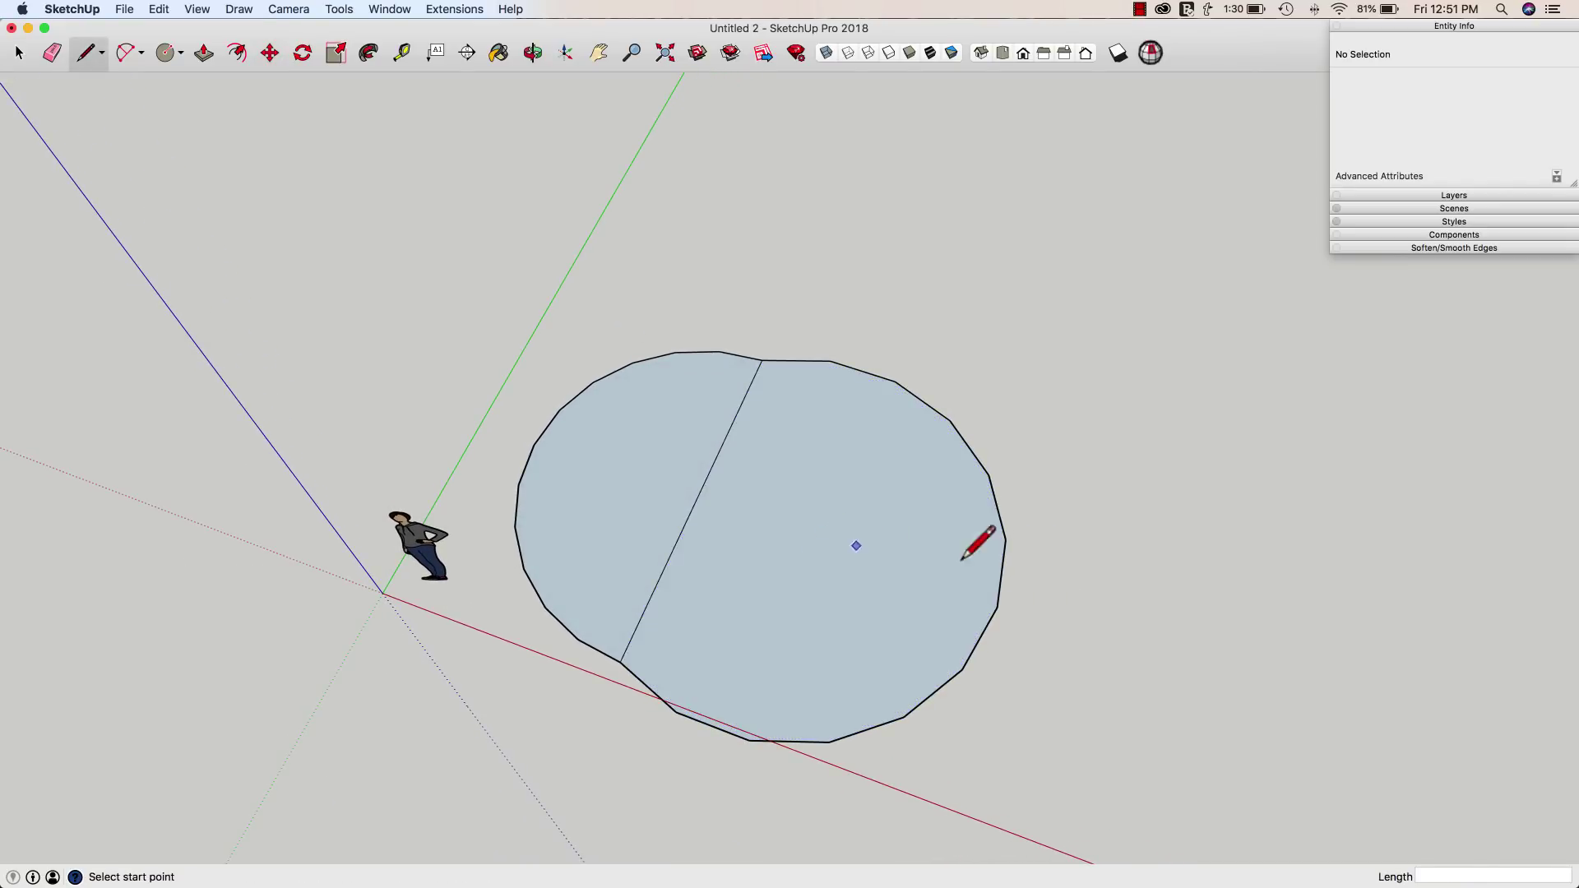
{"action": "left_click", "coordinate": [997, 607]}
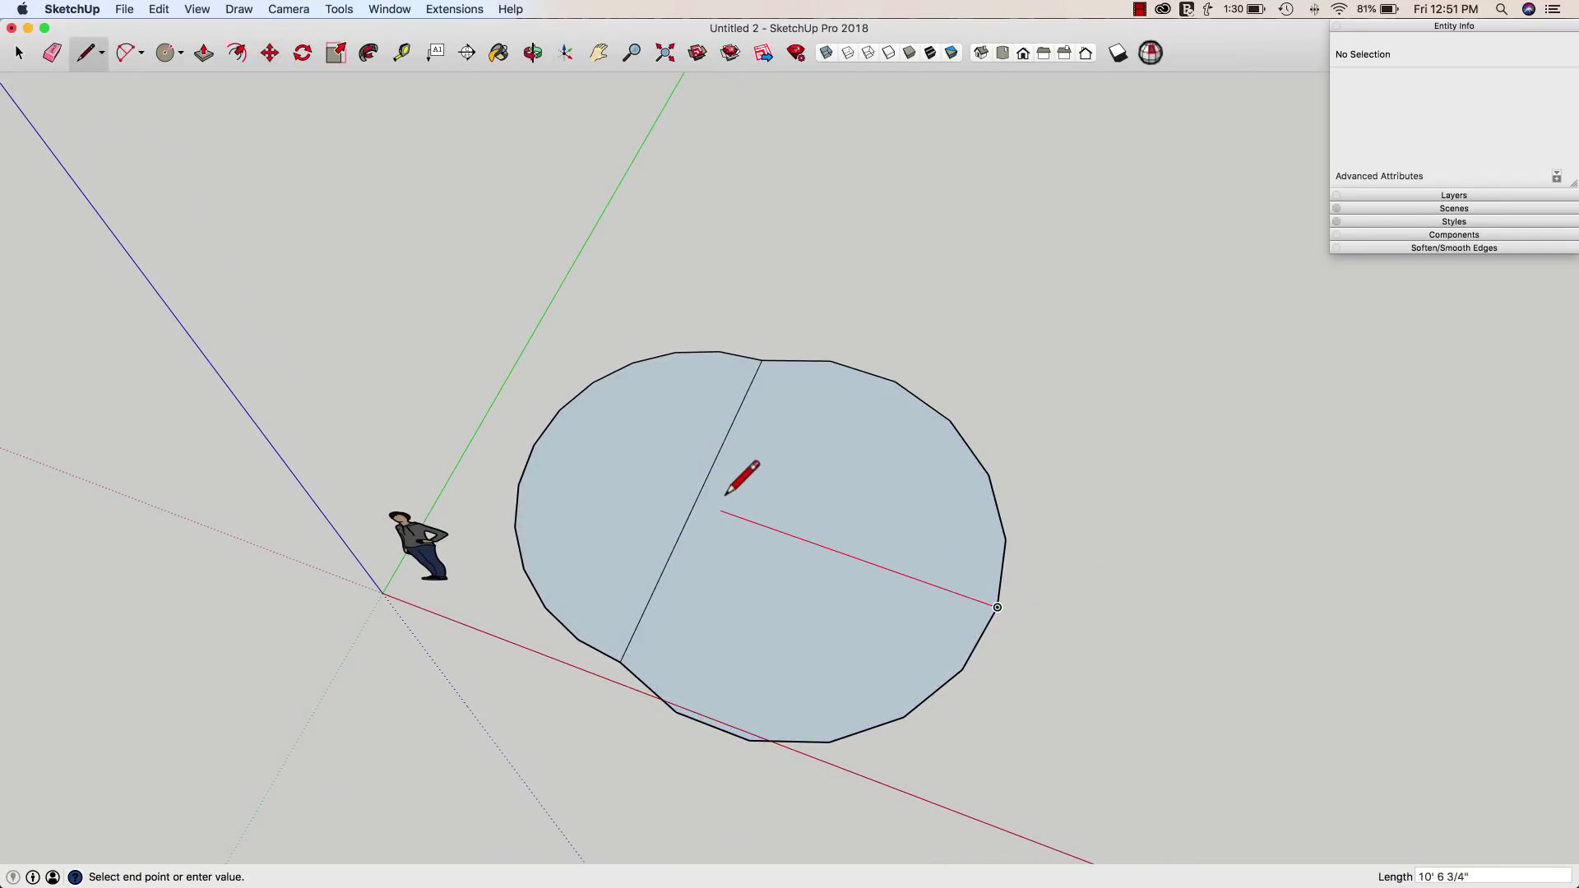
{"action": "left_click", "coordinate": [696, 502]}
{"action": "middle_click_drag", "start_coordinate": [1147, 526], "coordinate": [935, 446]}
{"action": "key", "text": "space"}
- Move the upper-right arcs inward to dent that edge, and reposition the bottom edge point
{"action": "key", "text": "m"}
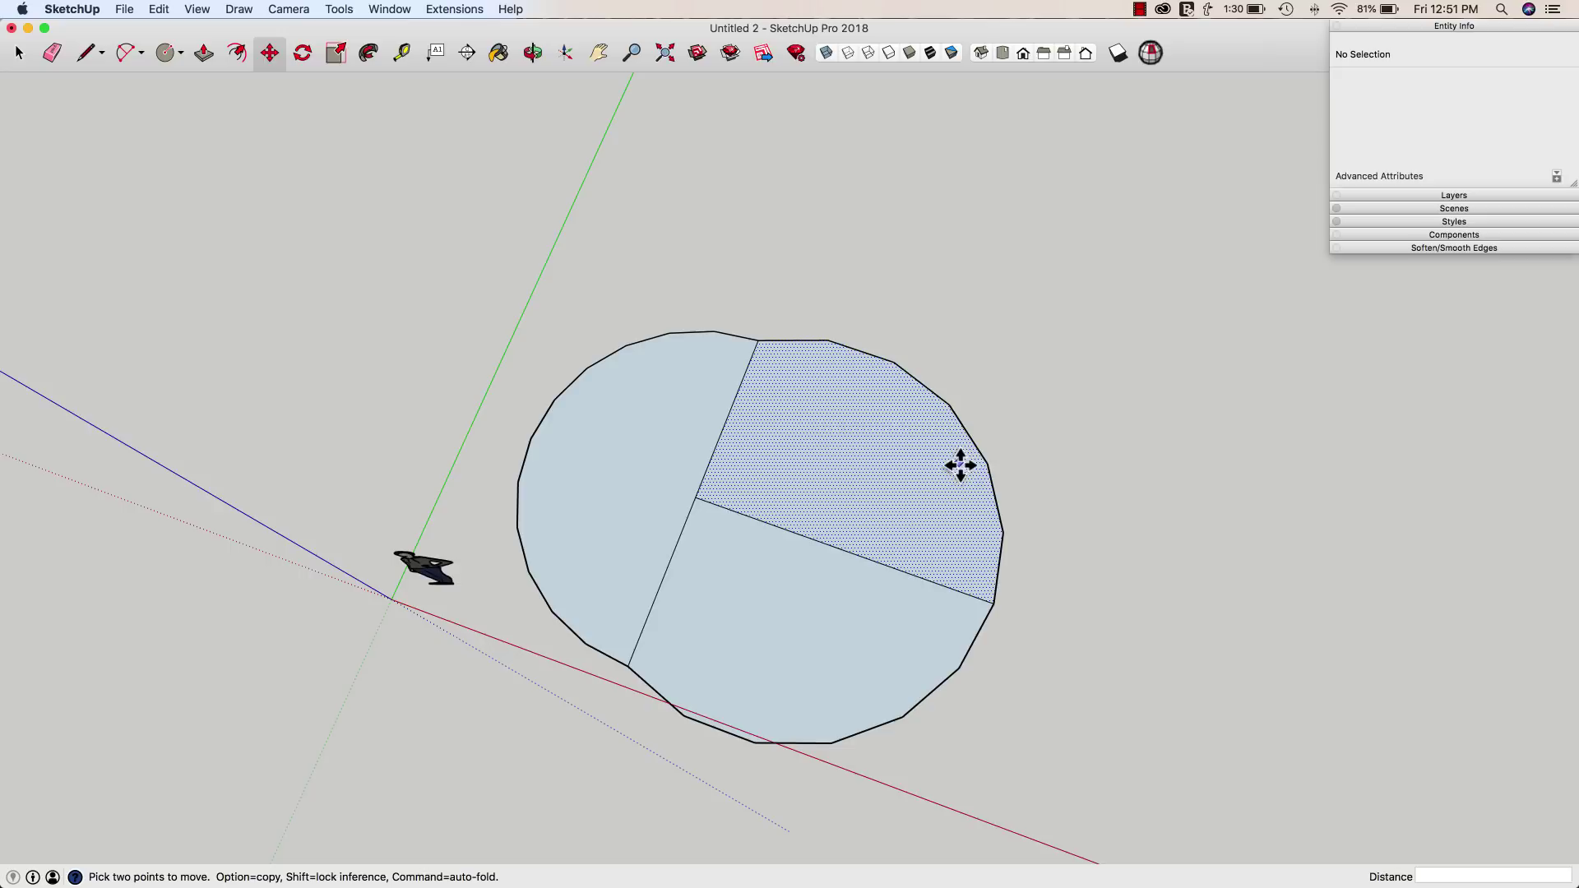
{"action": "left_click", "coordinate": [995, 498]}
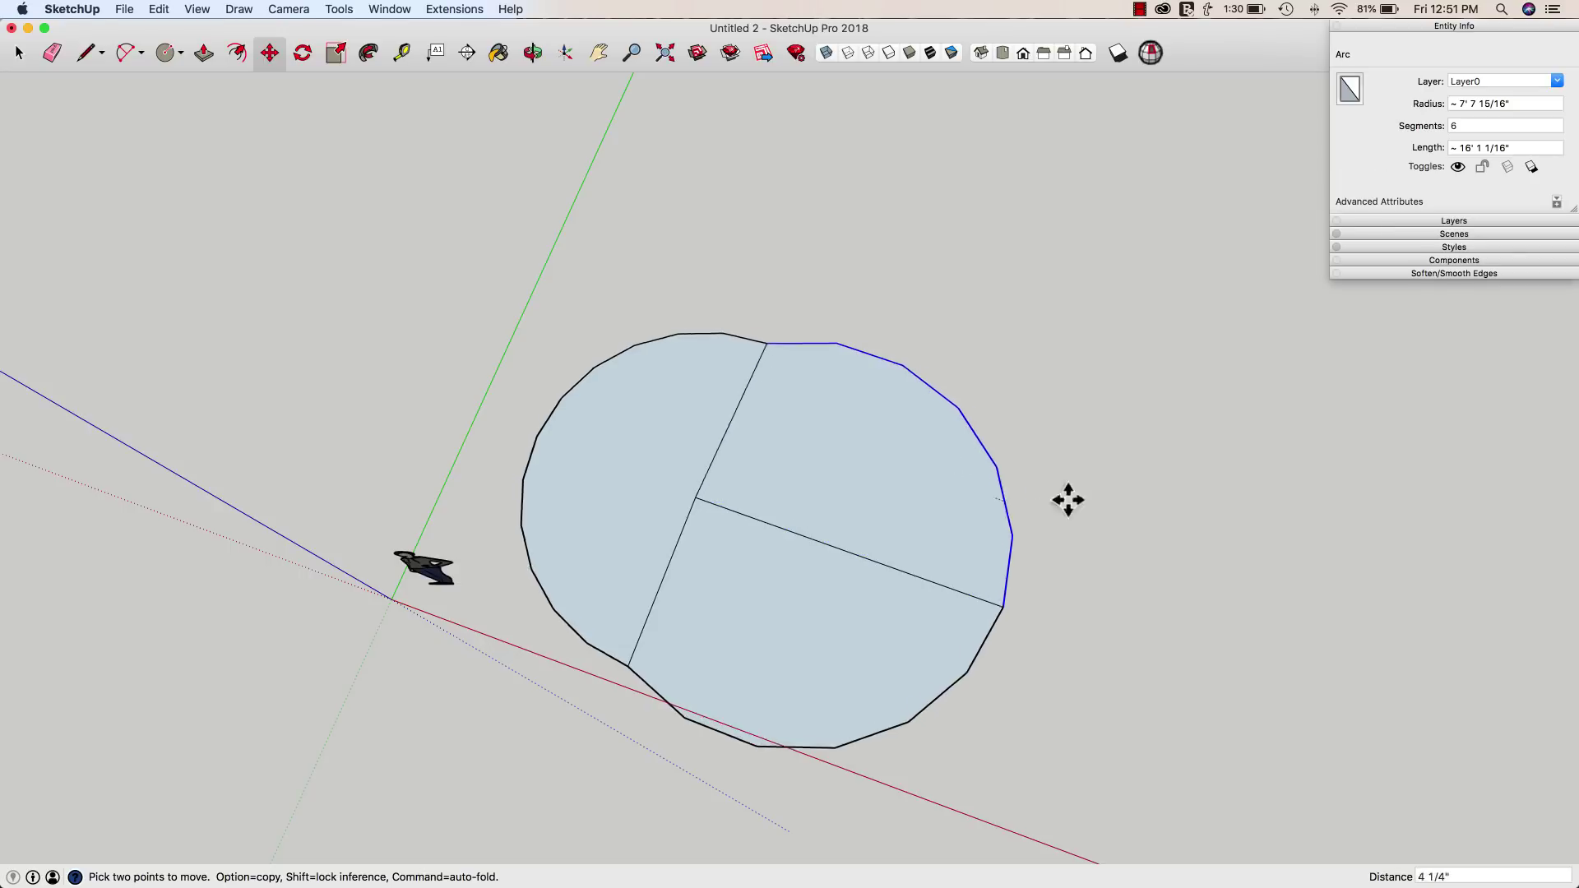
{"action": "left_click", "coordinate": [909, 547]}
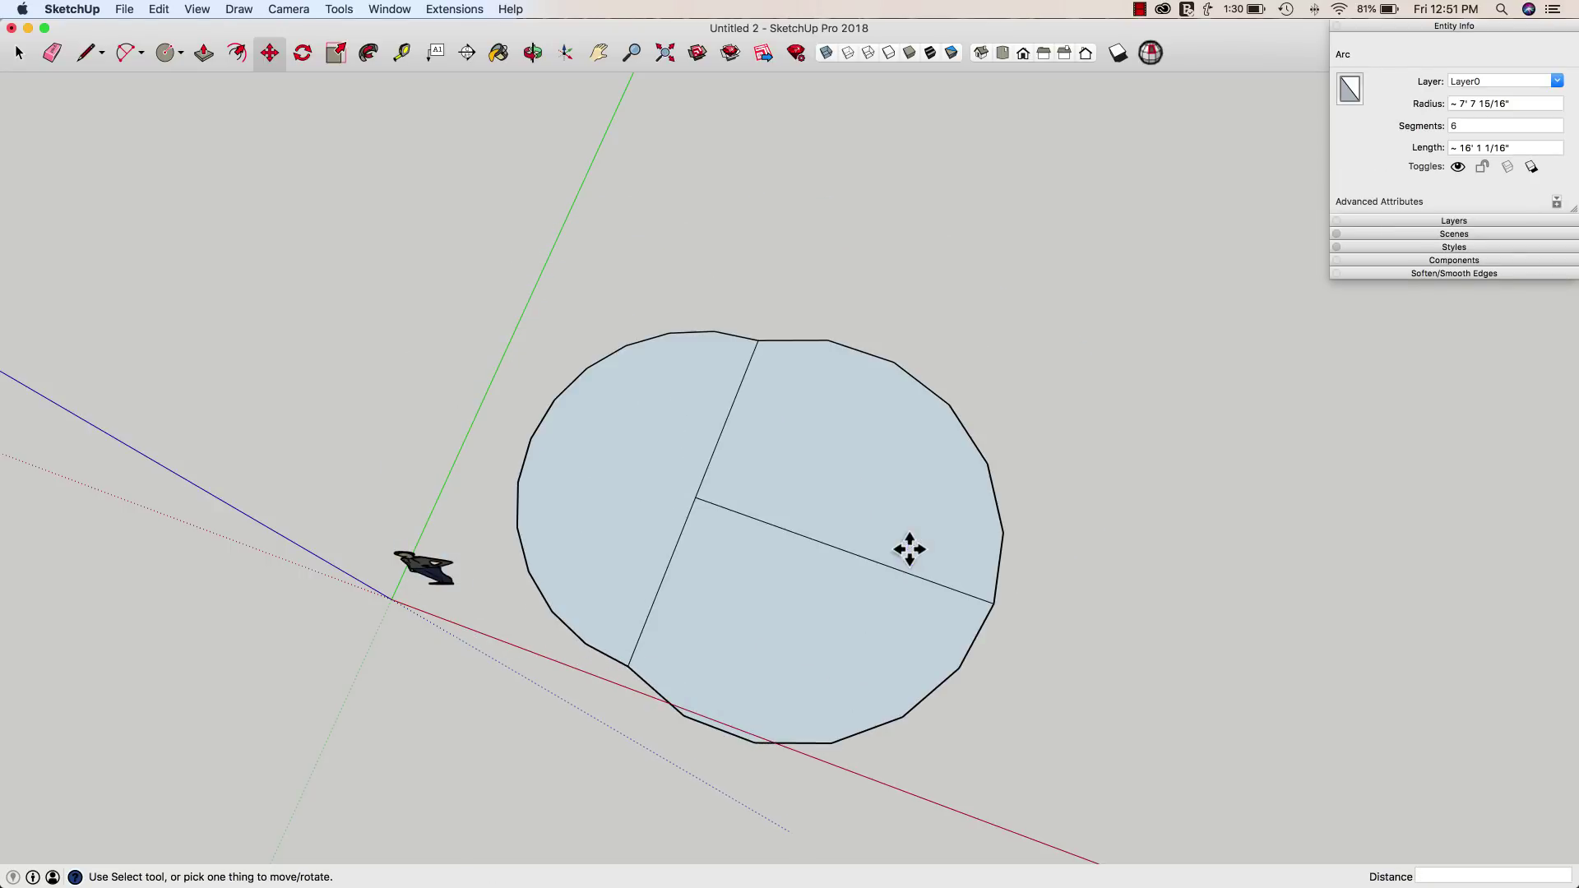
{"action": "left_click", "coordinate": [950, 404]}
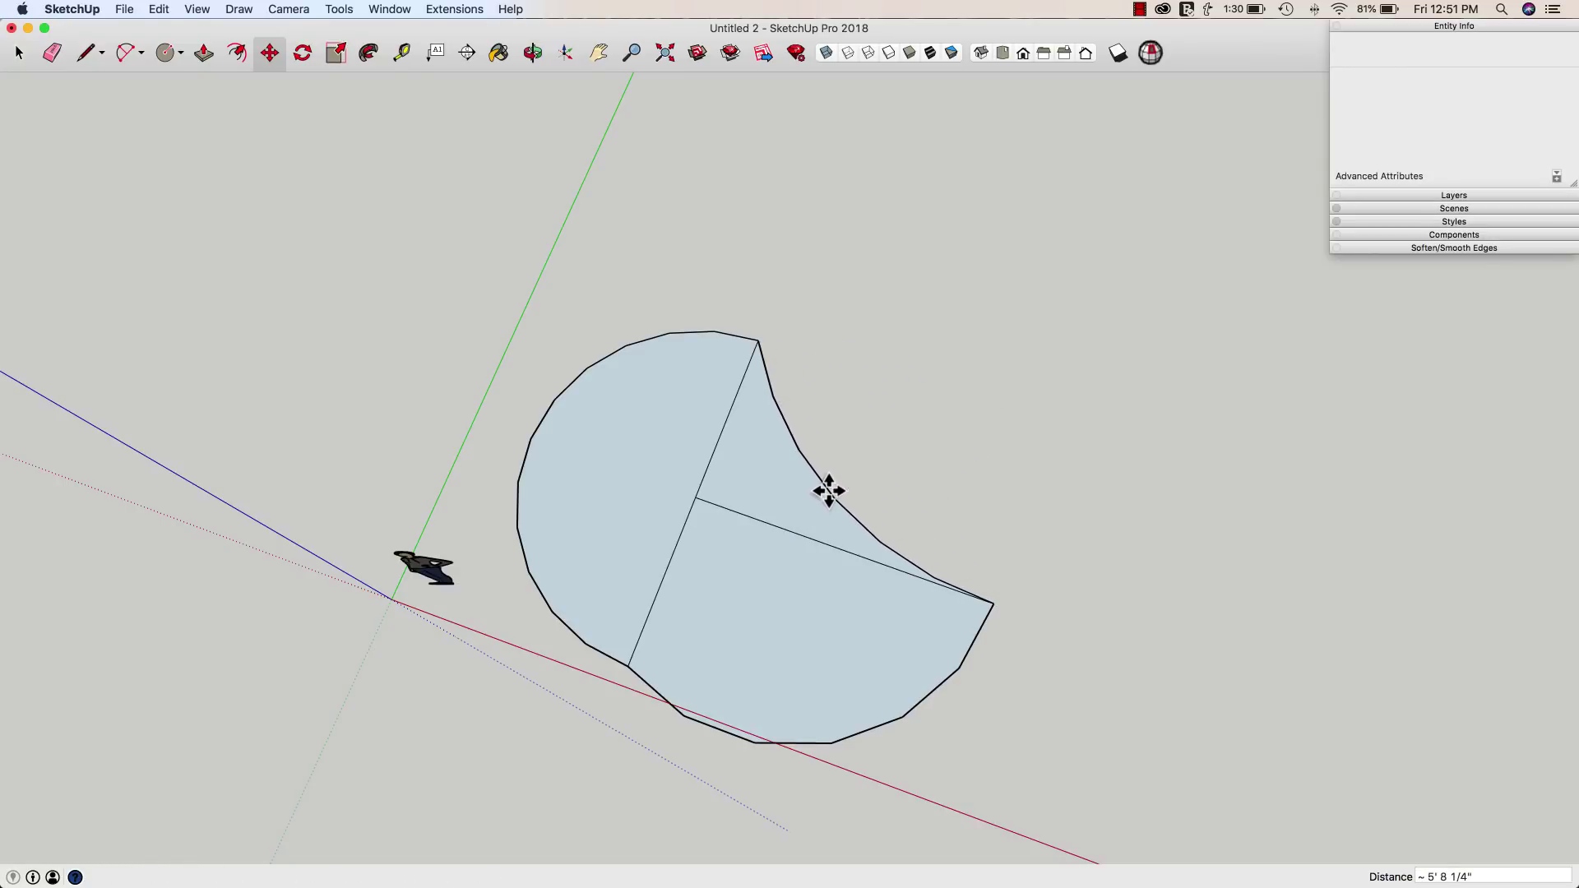
{"action": "left_click", "coordinate": [829, 491]}
{"action": "left_click", "coordinate": [831, 743]}
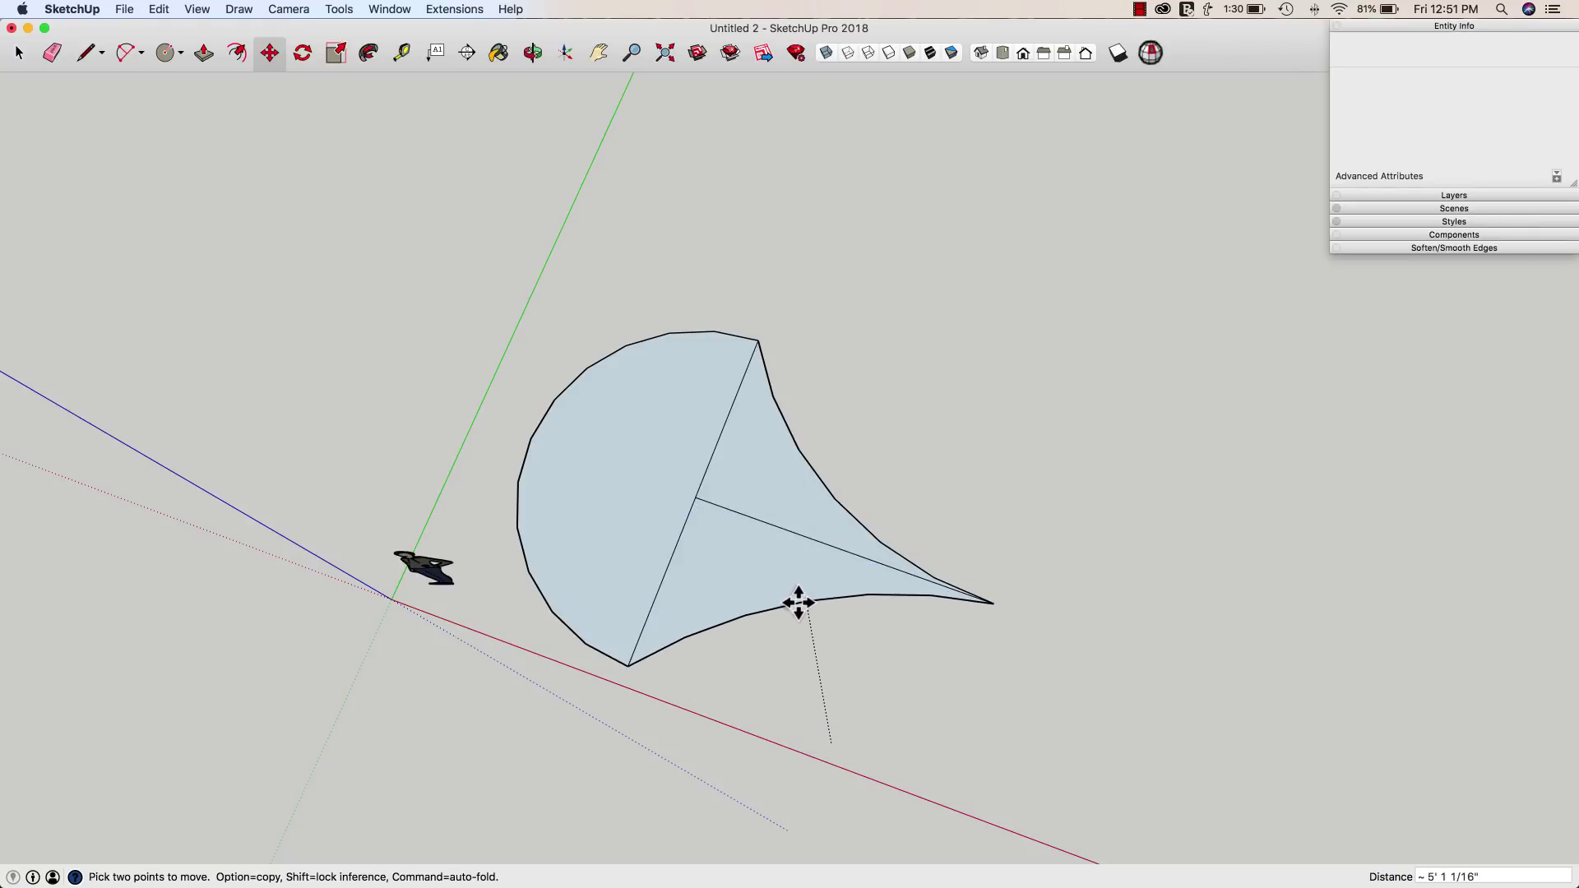
{"action": "left_click", "coordinate": [828, 720]}
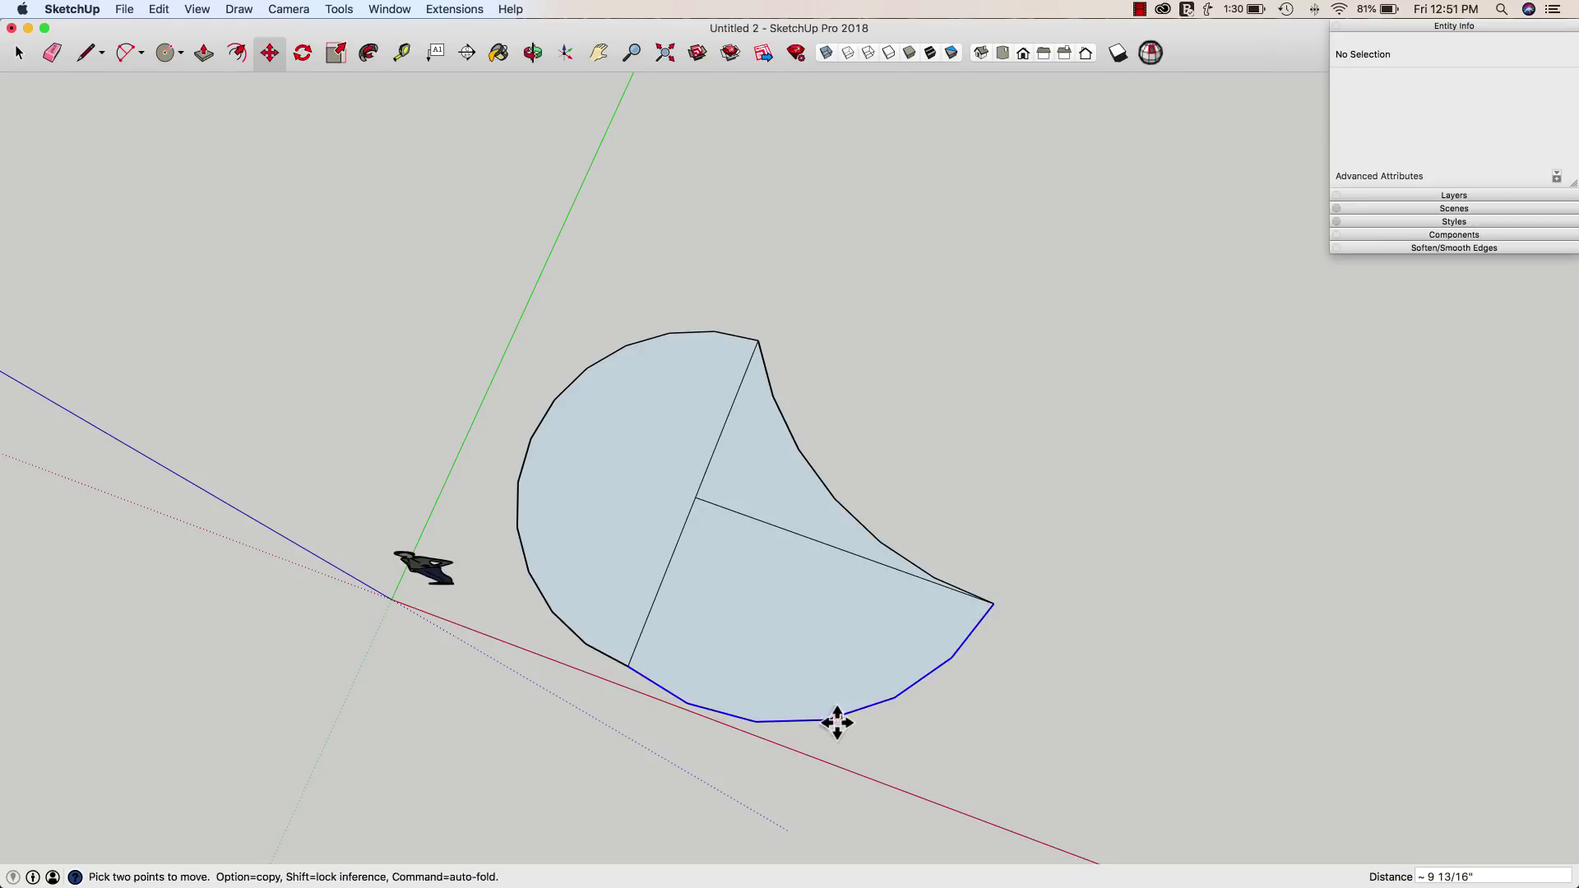
- Draw a radial line from the bottom edge point to the circle's centre
{"action": "key", "text": "l"}
{"action": "left_click", "coordinate": [827, 719]}
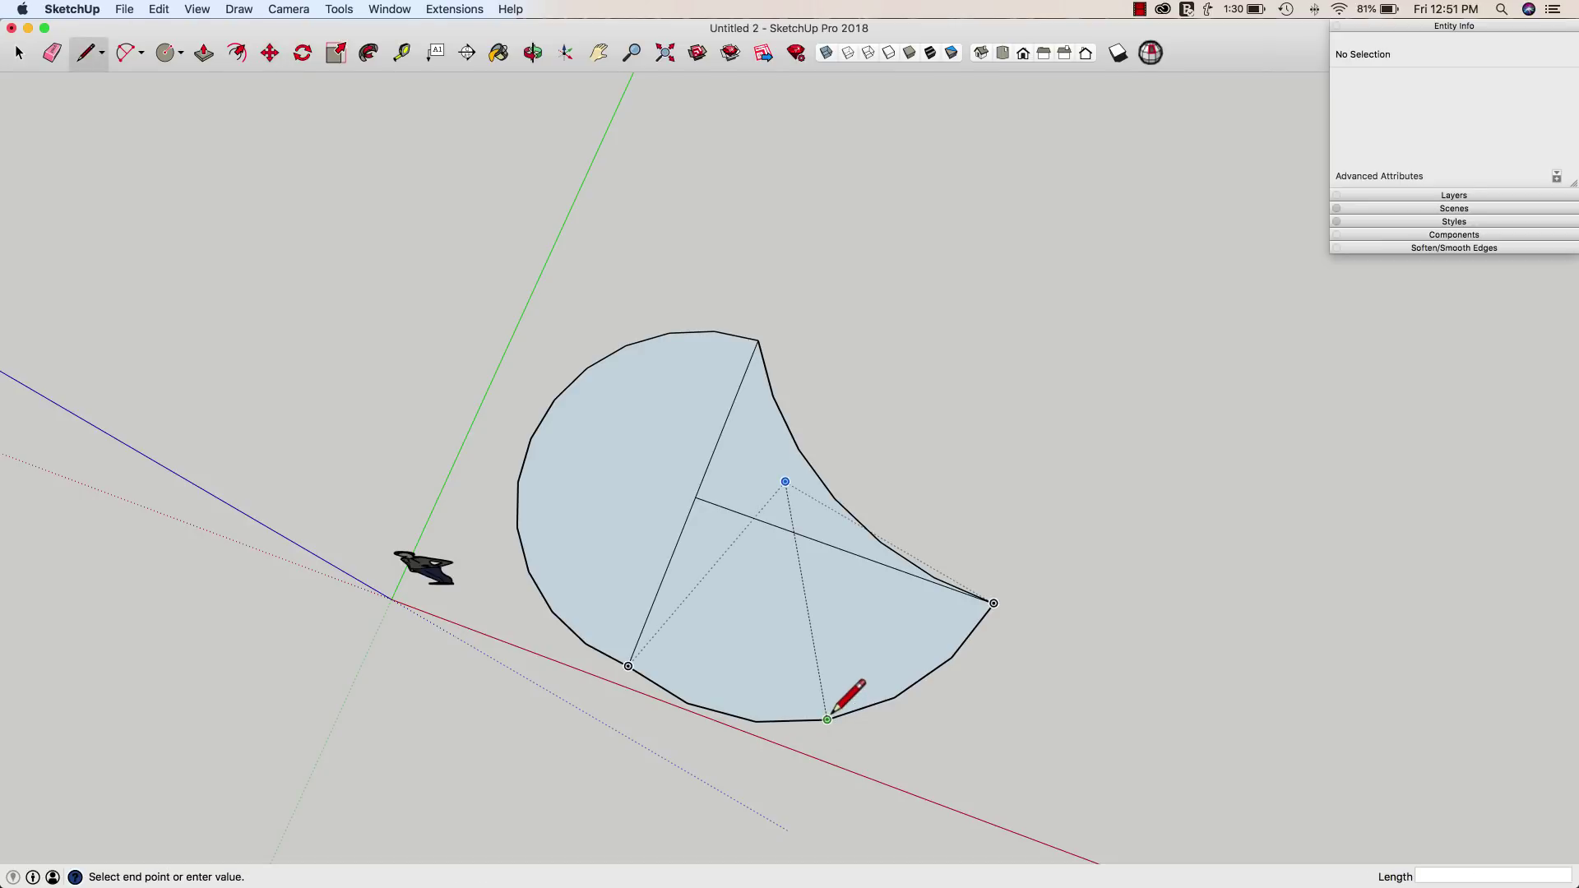
{"action": "left_click", "coordinate": [696, 497]}
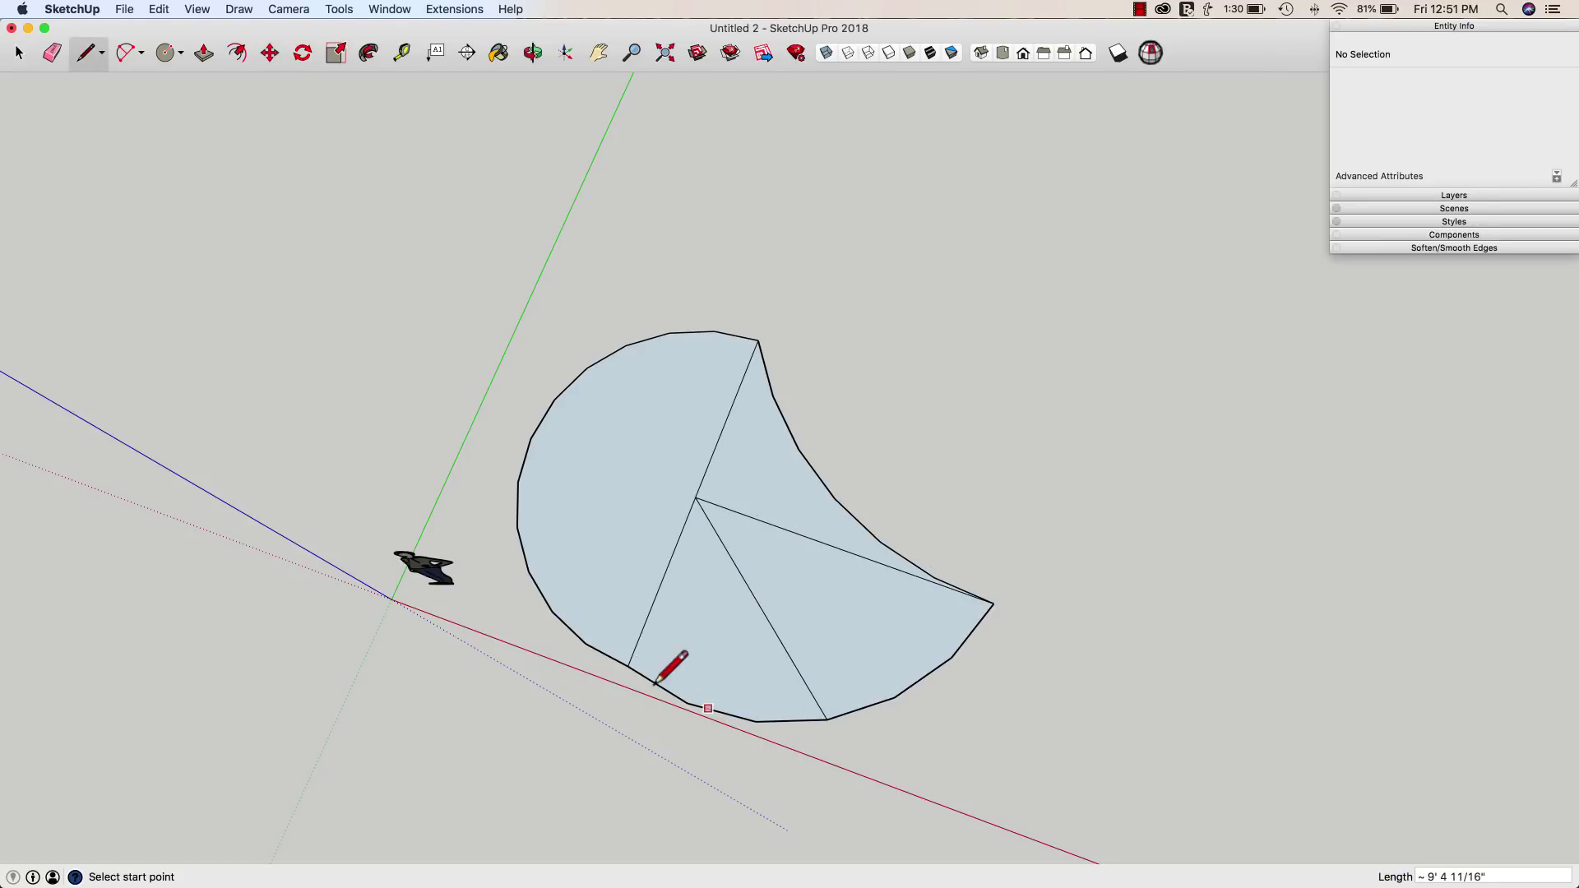
{"action": "key", "text": "space"}
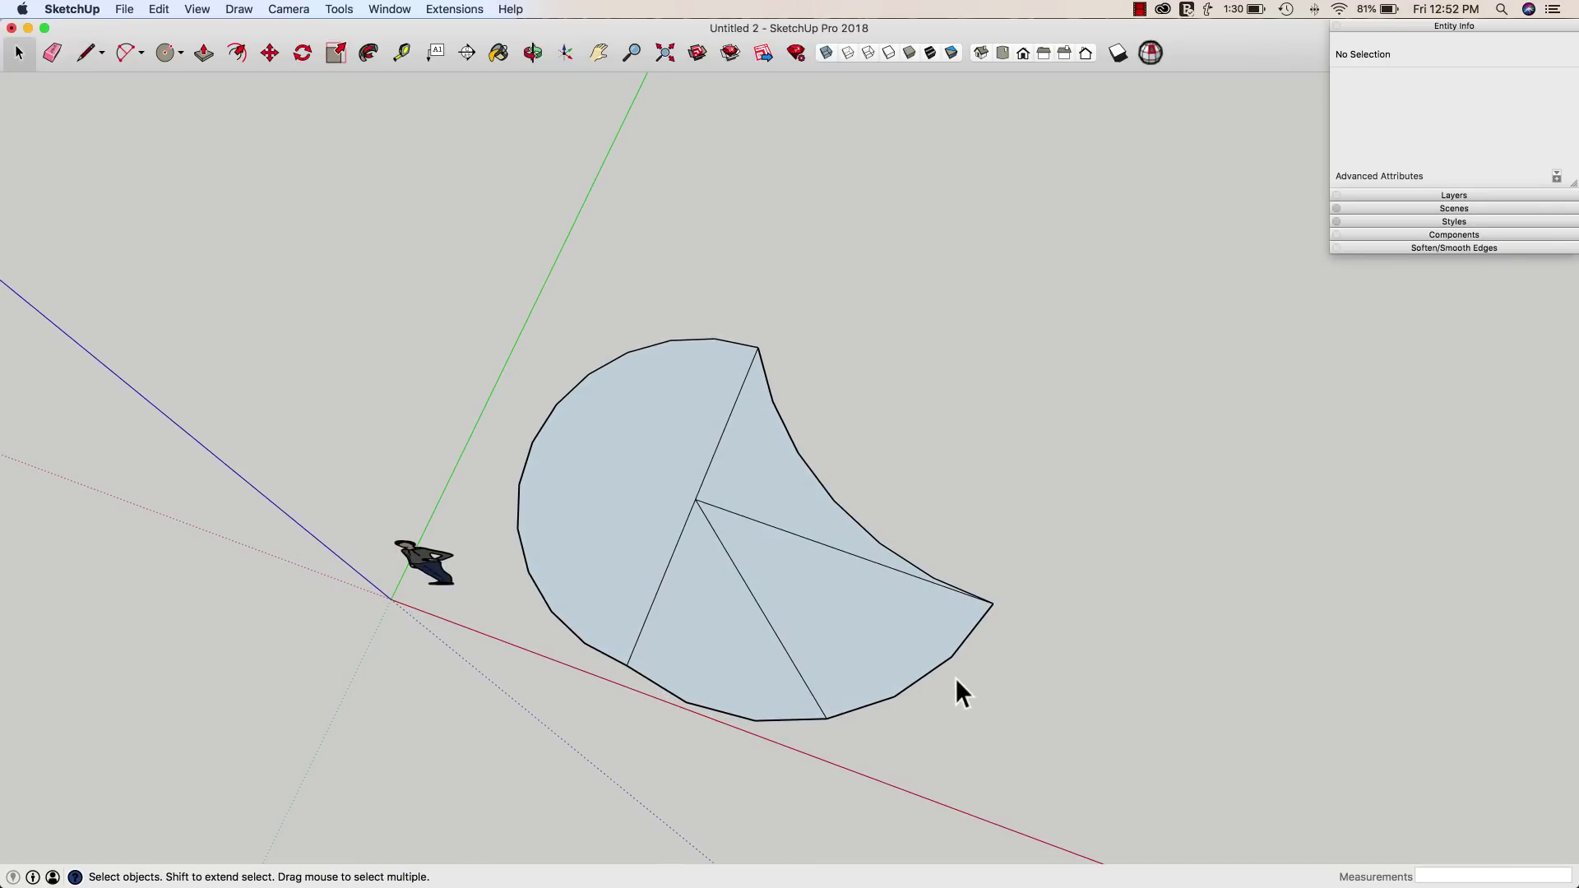
- Reshape the bottom arc and make the lower-right arc concave, forming pointed tips
{"action": "key", "text": "m"}
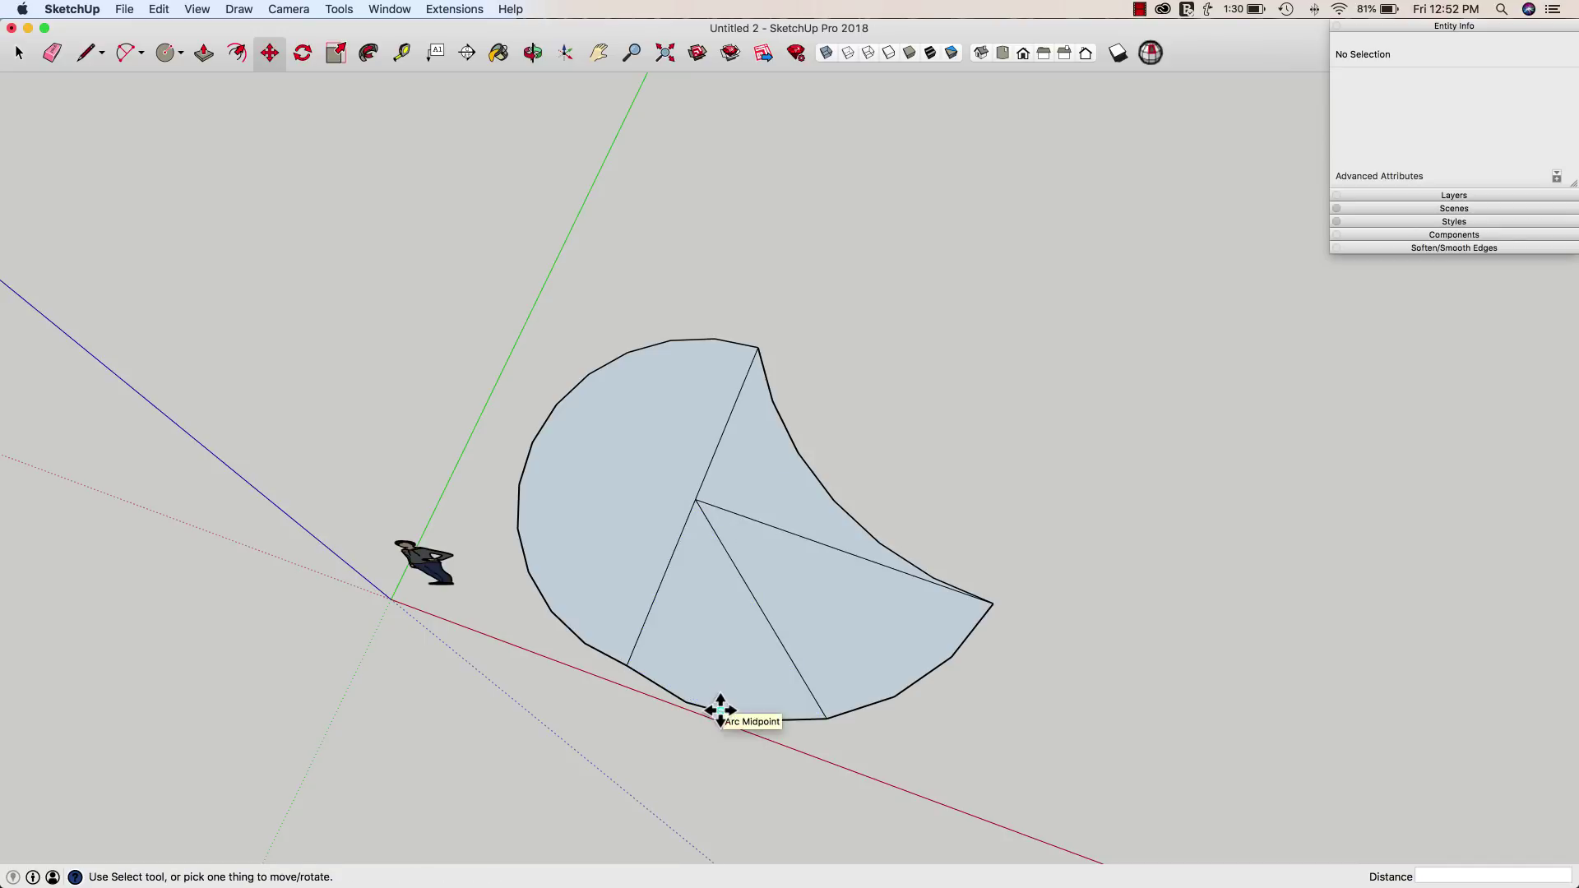
{"action": "left_click_drag", "start_coordinate": [718, 721], "coordinate": [699, 789]}
{"action": "middle_click_drag", "start_coordinate": [700, 789], "coordinate": [678, 737]}
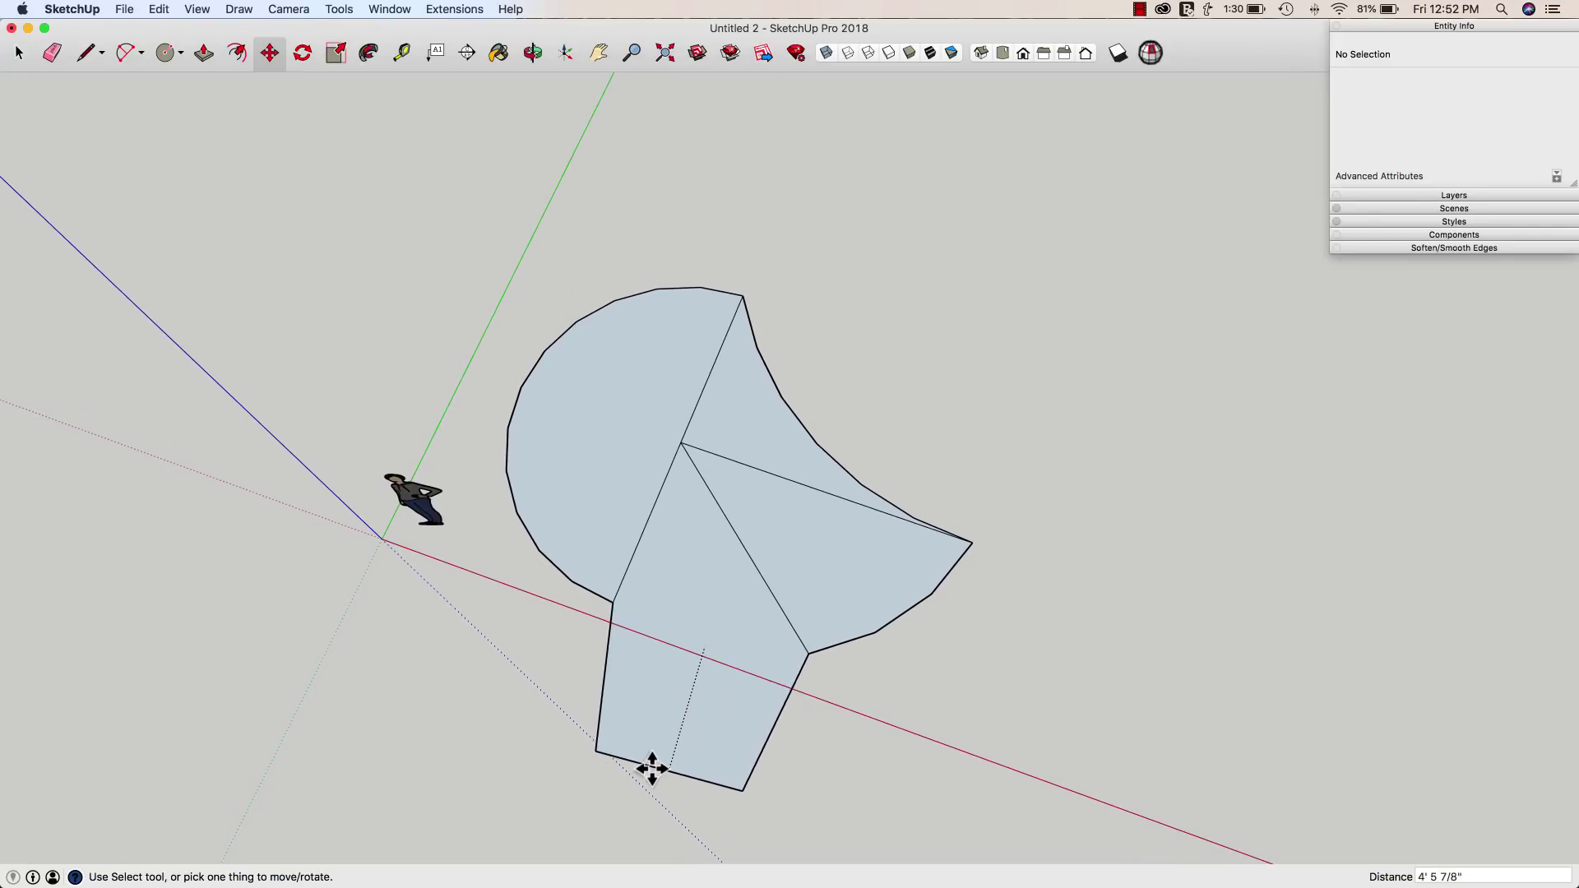
{"action": "left_click_drag", "start_coordinate": [652, 769], "coordinate": [721, 605]}
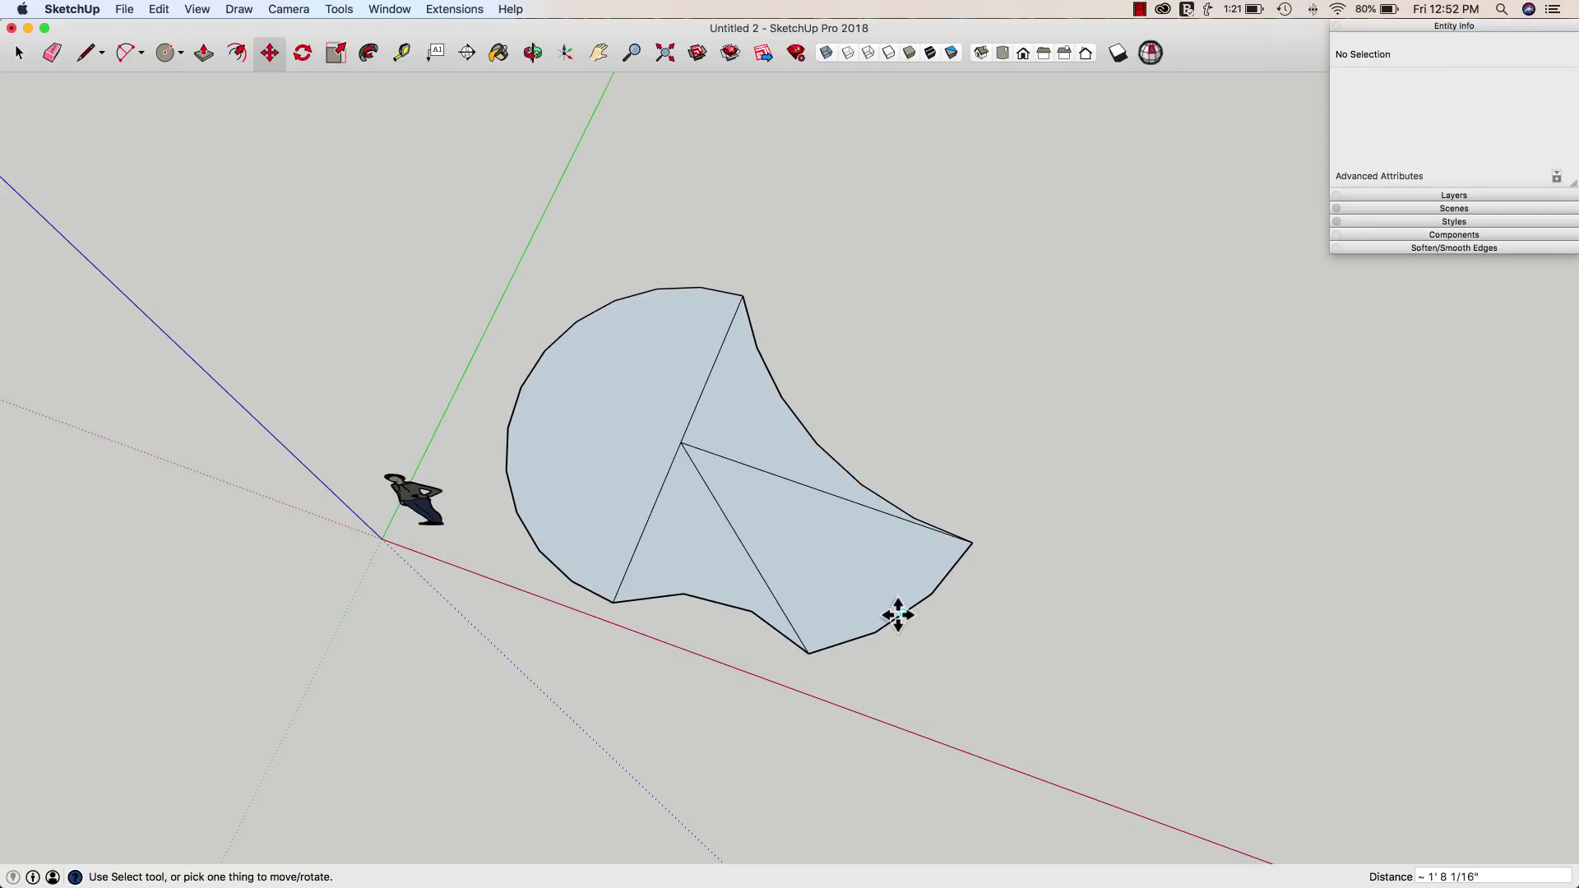
{"action": "mouse_move", "coordinate": [895, 617]}
{"action": "left_mouse_down"}
{"action": "mouse_move", "coordinate": [868, 581]}
{"action": "mouse_move", "coordinate": [881, 606]}
{"action": "left_mouse_up"}
{"action": "middle_click_drag", "start_coordinate": [995, 714], "coordinate": [891, 666]}
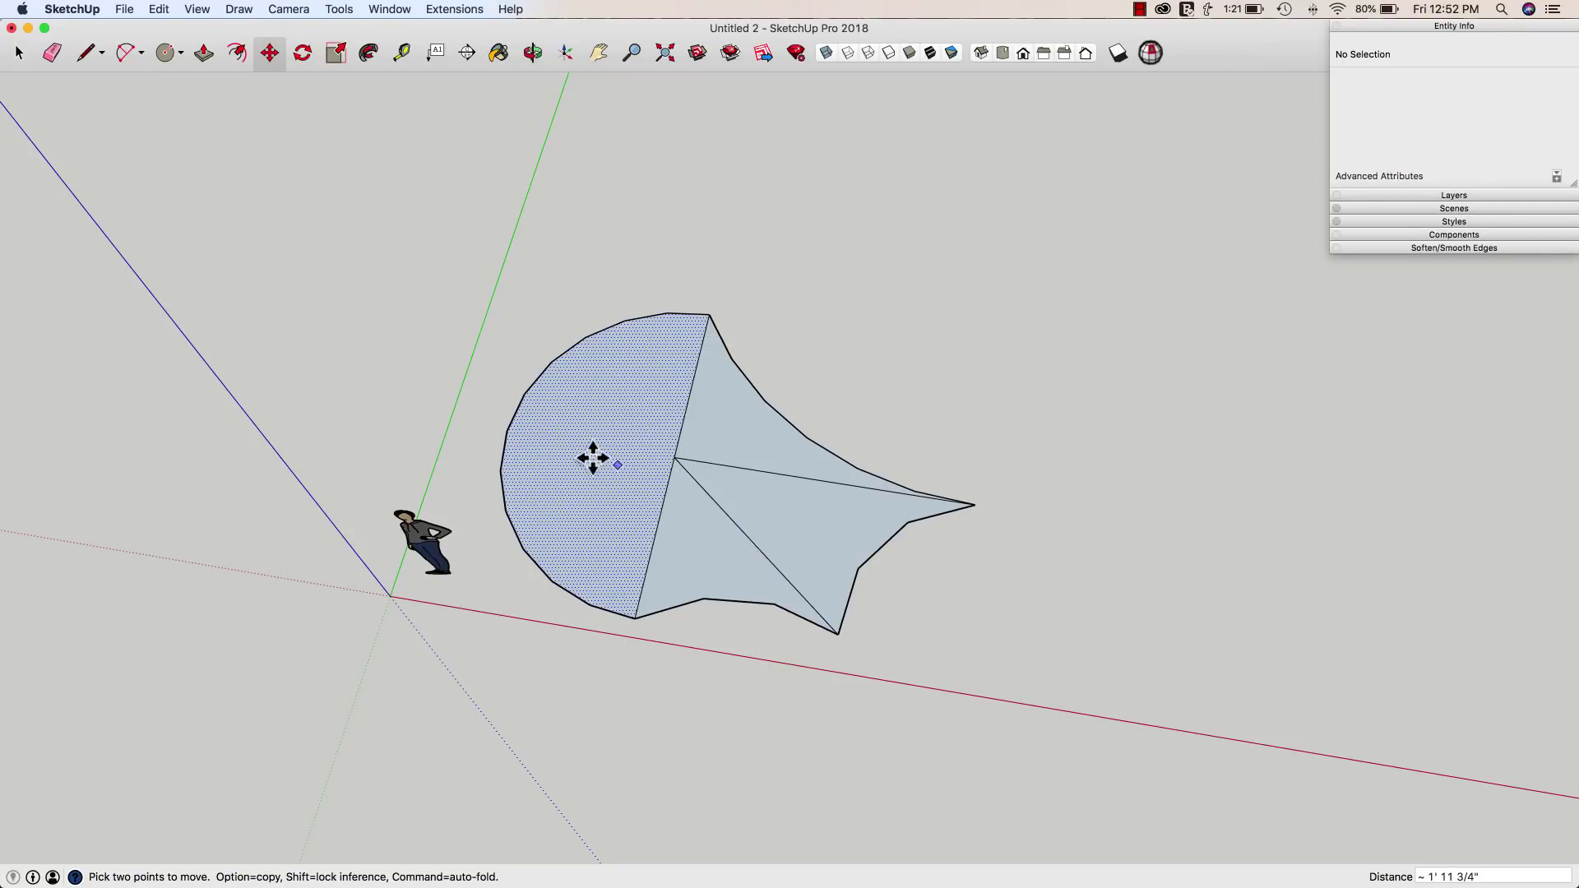
{"action": "middle_click_drag", "start_coordinate": [720, 434], "coordinate": [867, 405]}
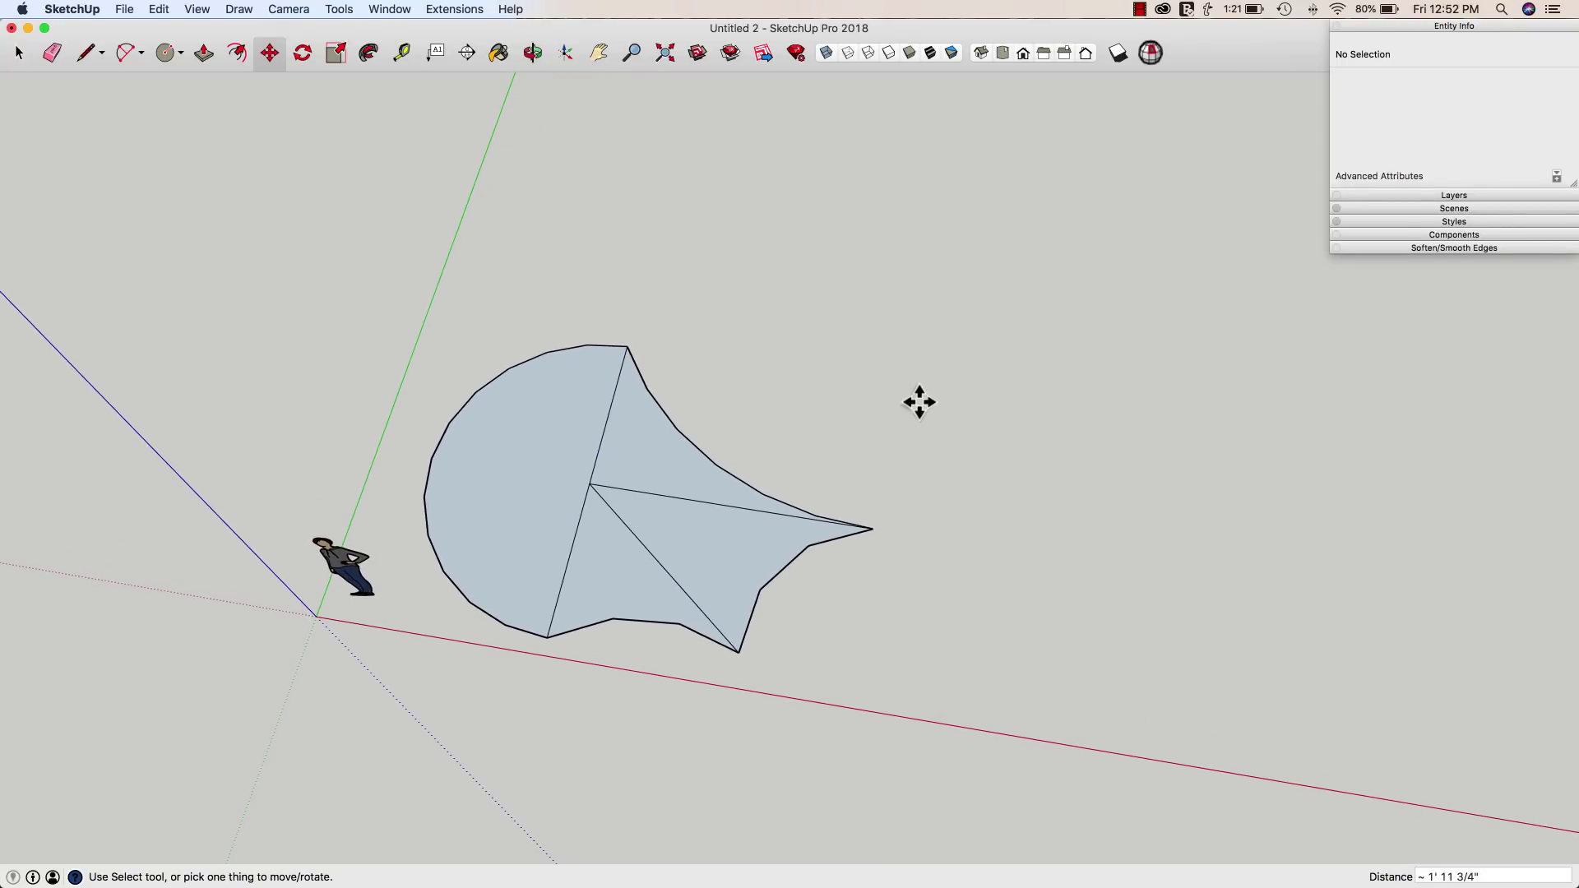
- Draw a new open arc to the right of the flat shape
{"action": "key", "text": "a"}
{"action": "left_click", "coordinate": [904, 392]}
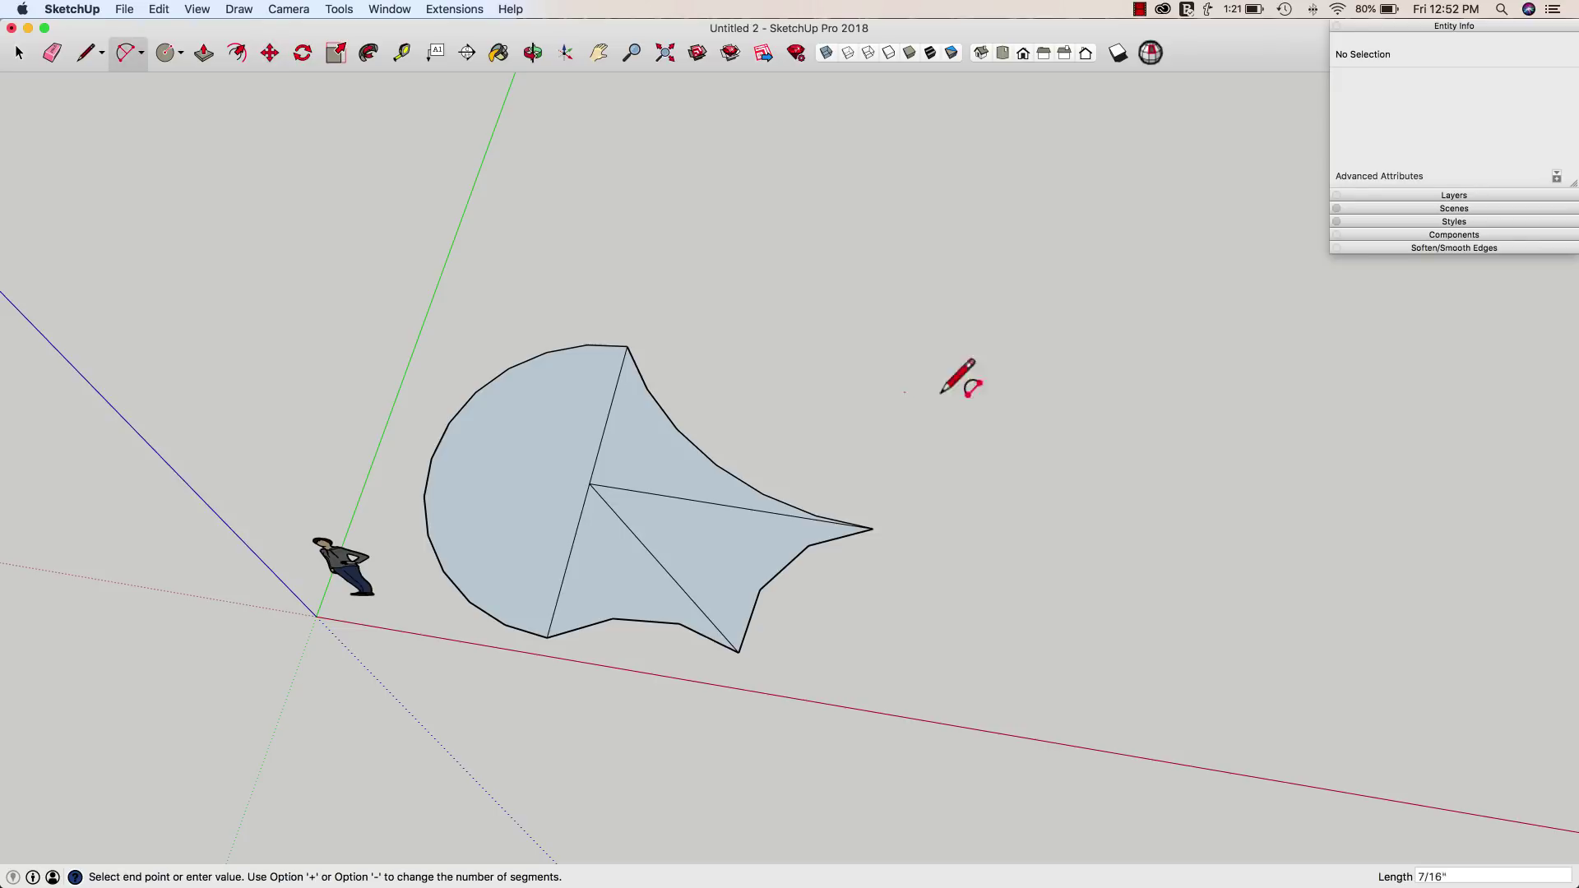
{"action": "left_click", "coordinate": [1140, 425]}
{"action": "left_click", "coordinate": [1050, 324]}
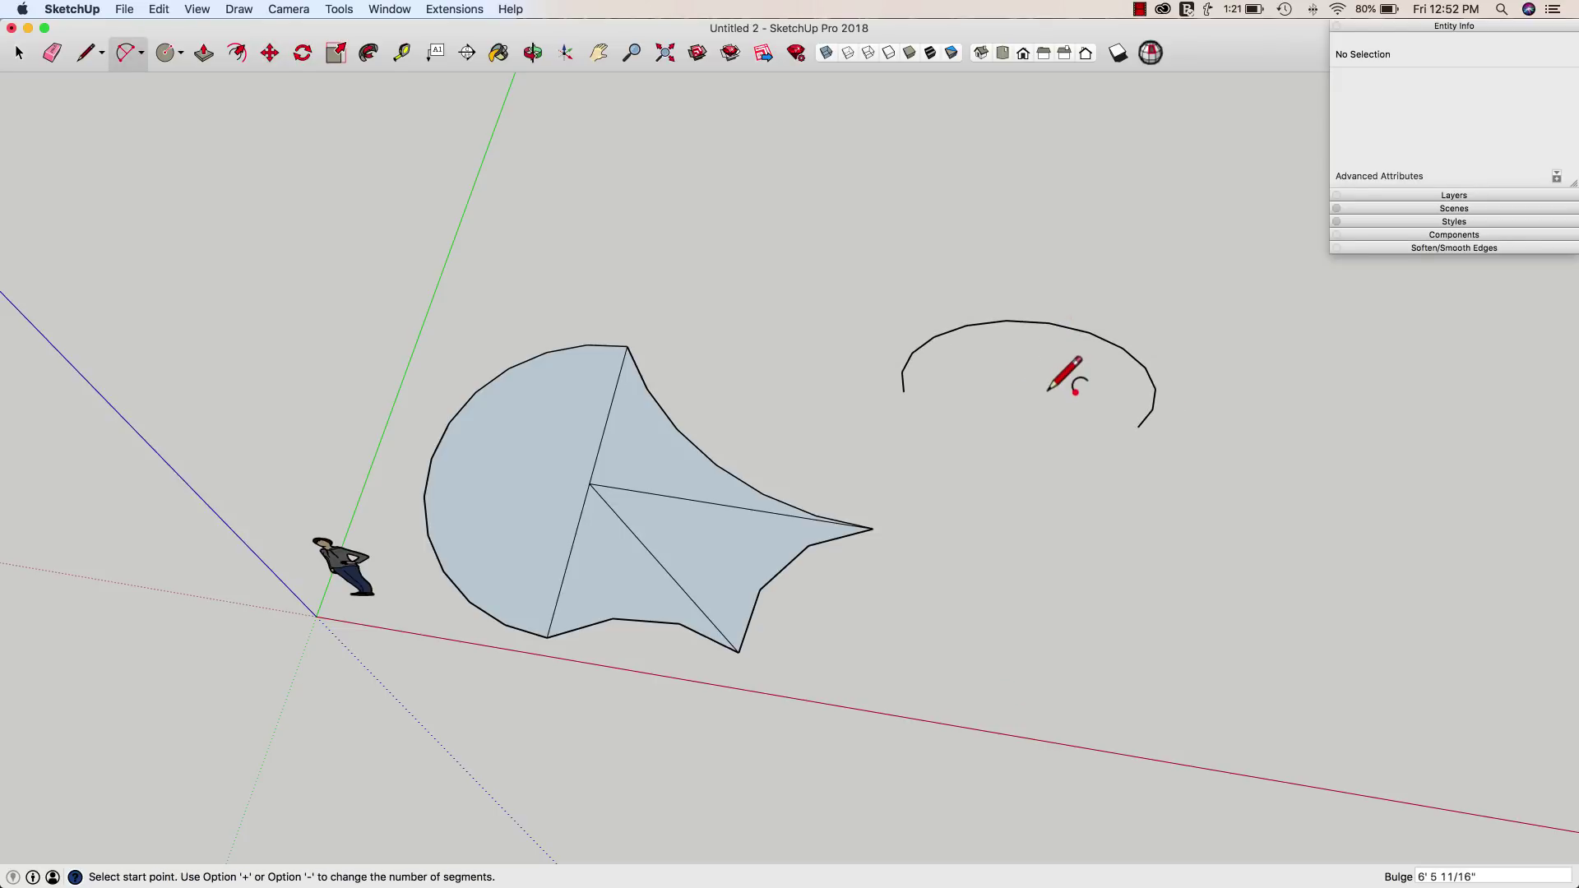
{"action": "middle_click_drag", "start_coordinate": [1057, 371], "coordinate": [1029, 409]}
- Draw a vertical line down from the top of the new arc
{"action": "key", "text": "m"}
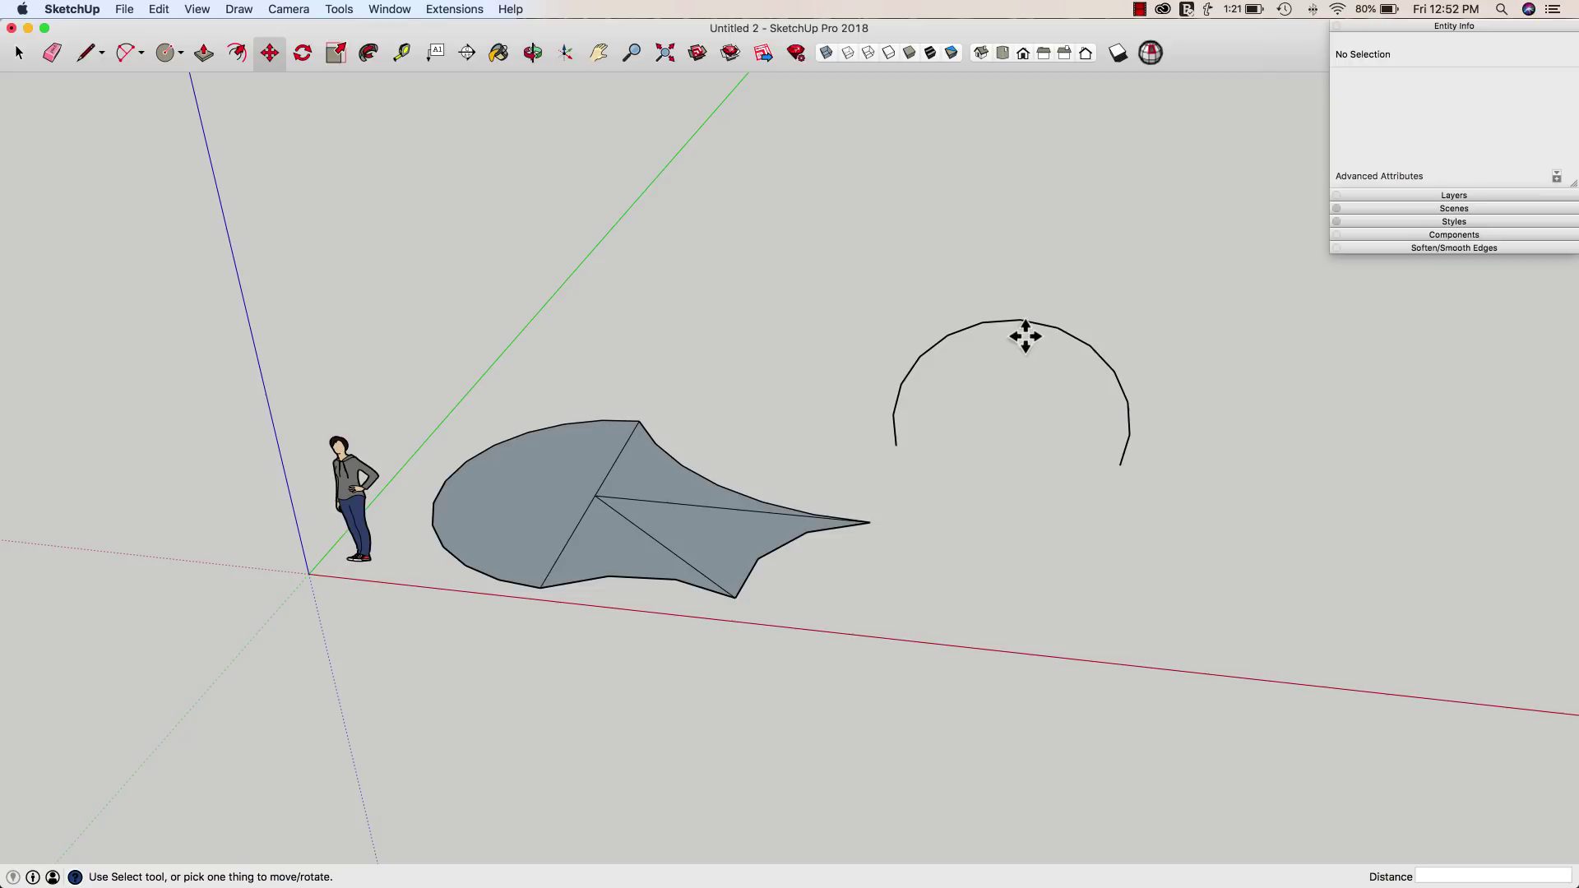
{"action": "left_click", "coordinate": [1023, 338]}
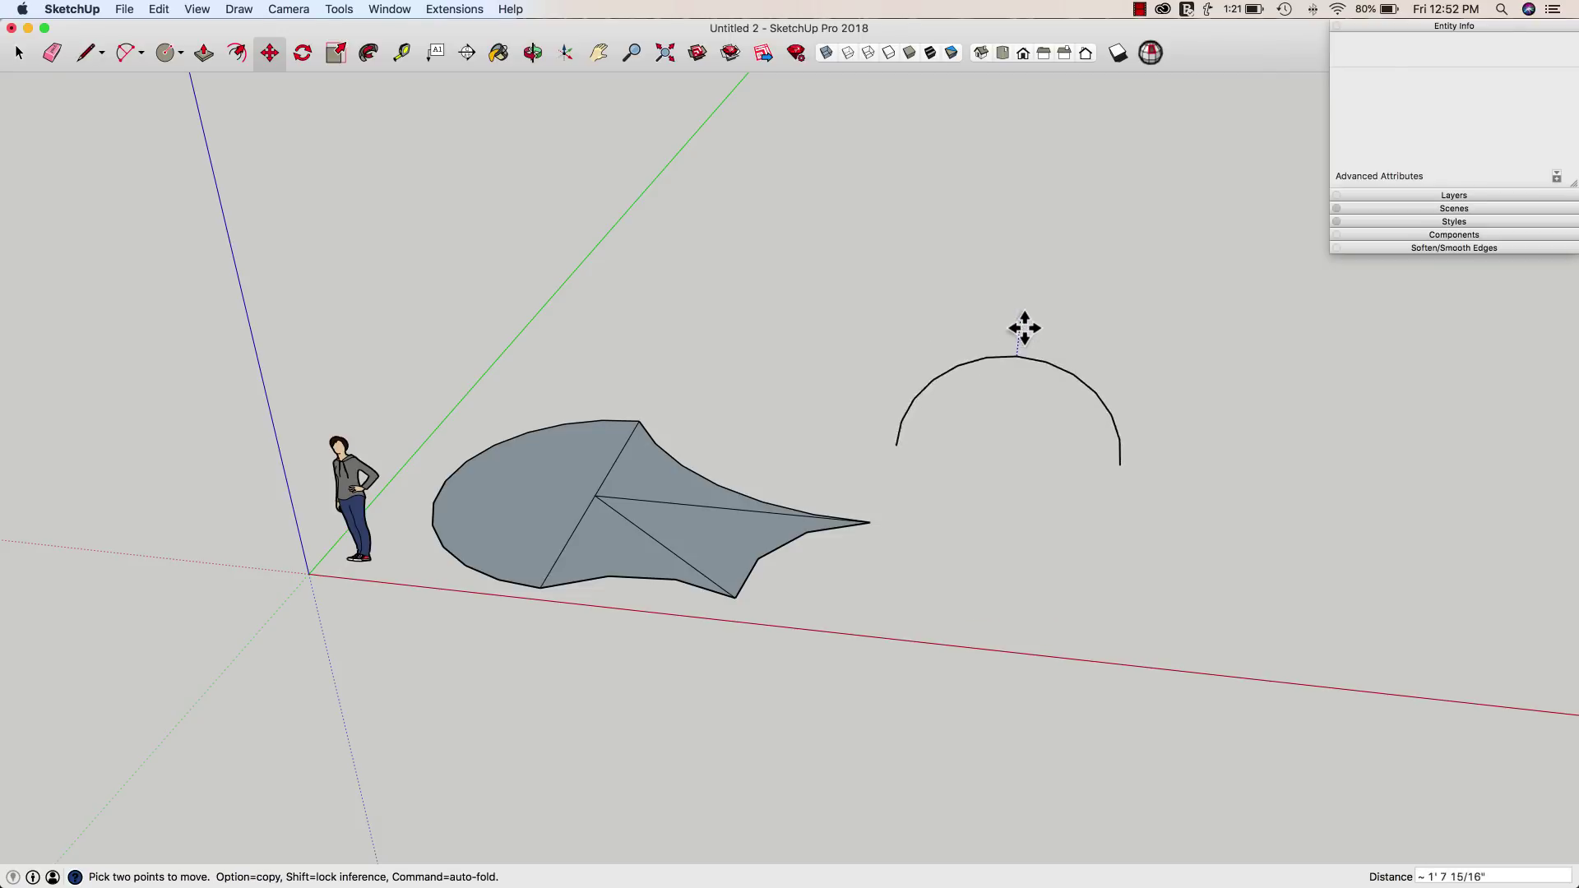
{"action": "key", "text": "l"}
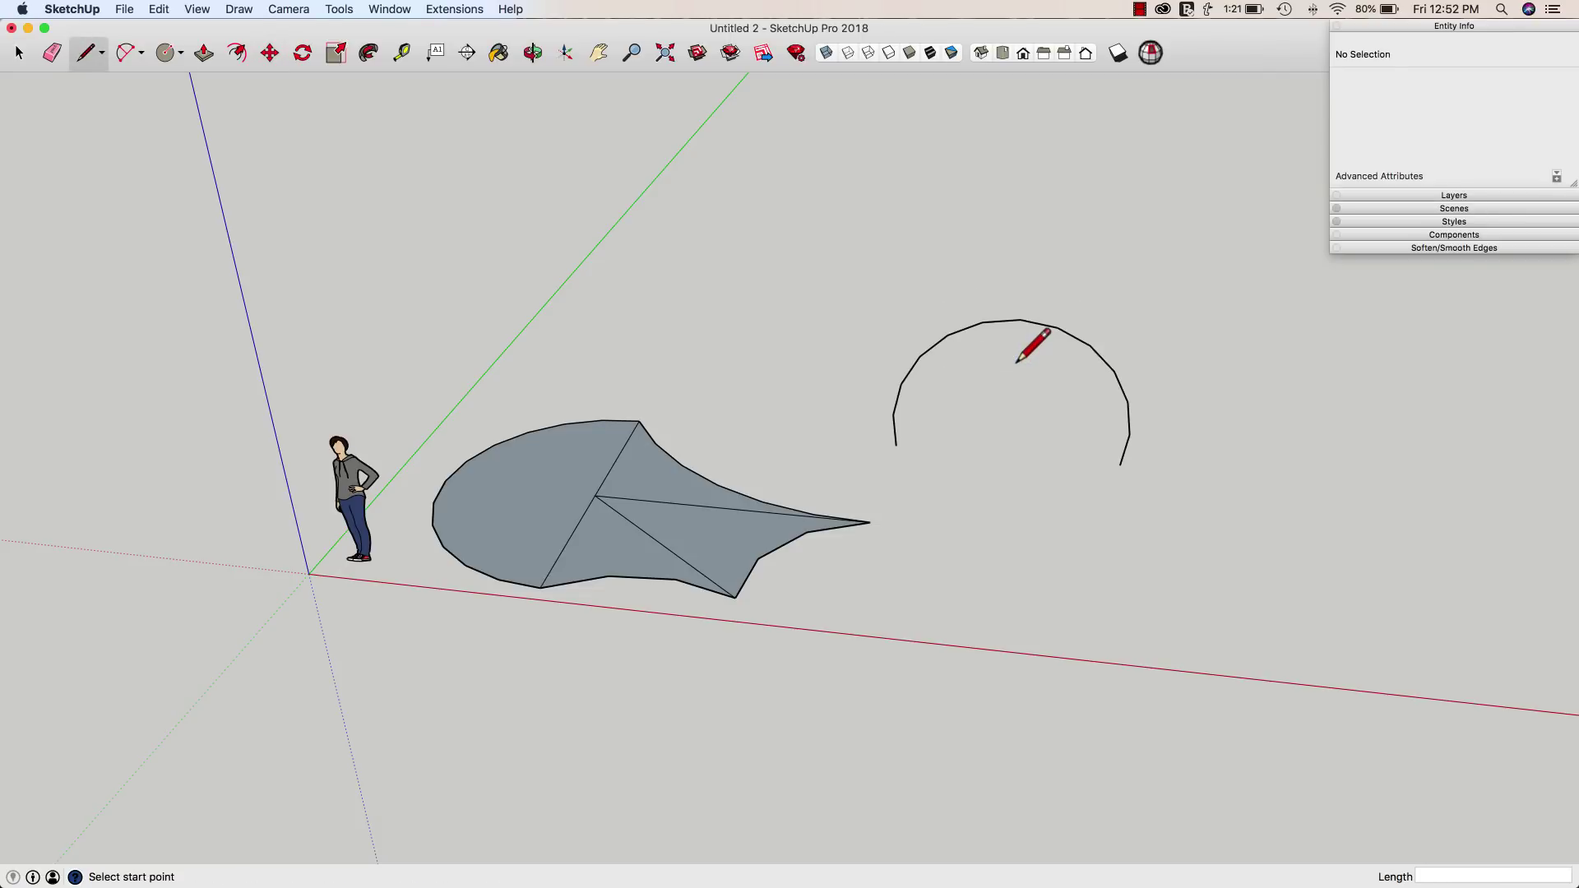
{"action": "left_click", "coordinate": [1020, 320]}
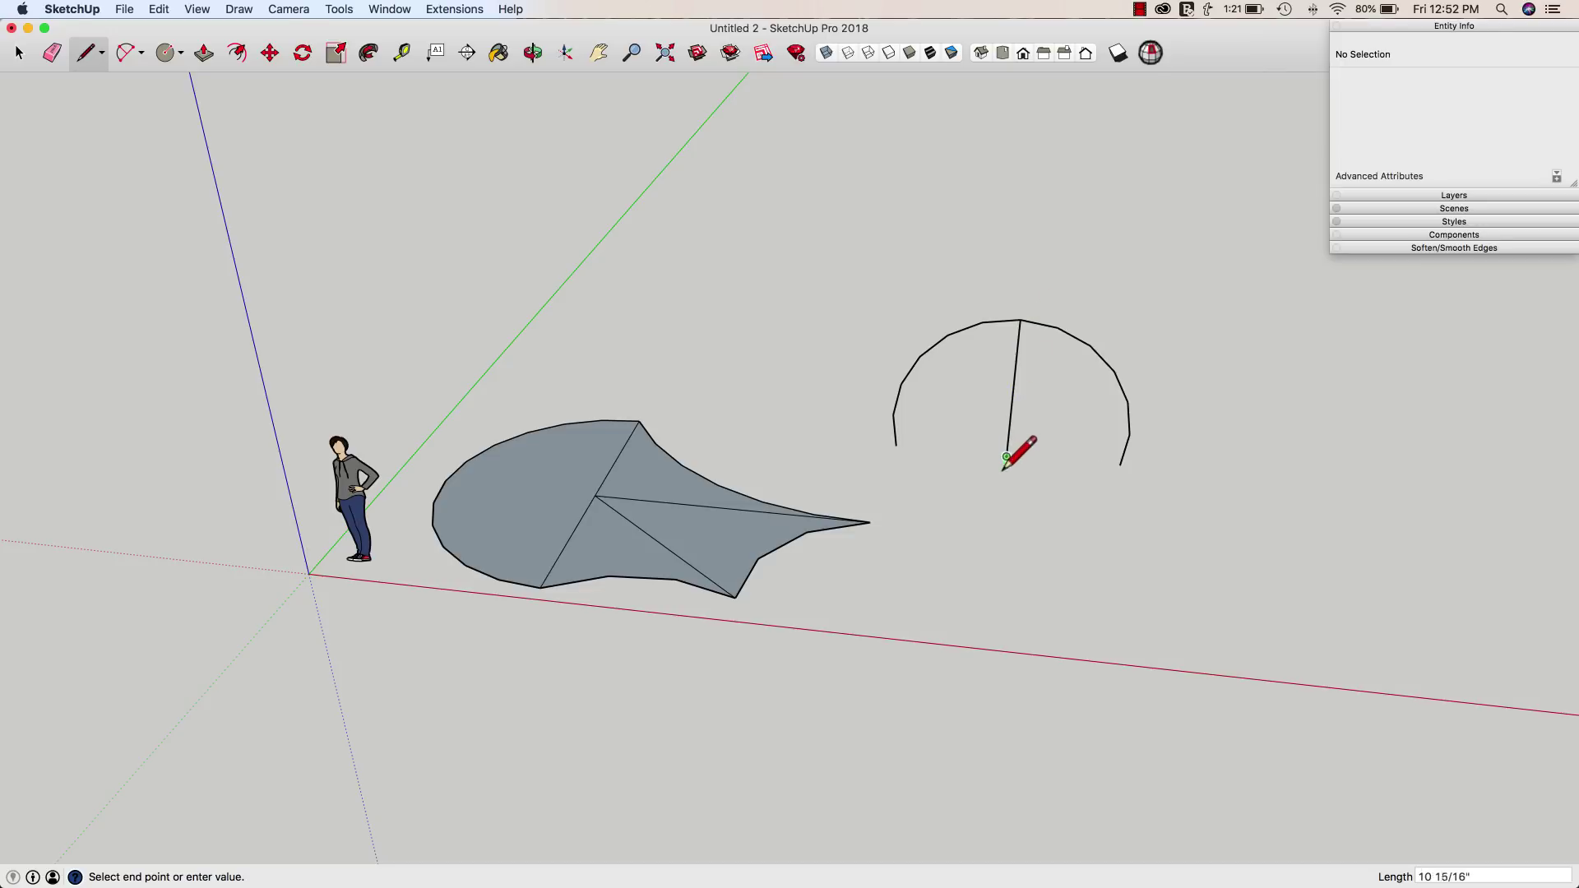
{"action": "left_click", "coordinate": [1007, 458]}
- Move a point on the arc's left side to reshape it into a peak
{"action": "key", "text": "m"}
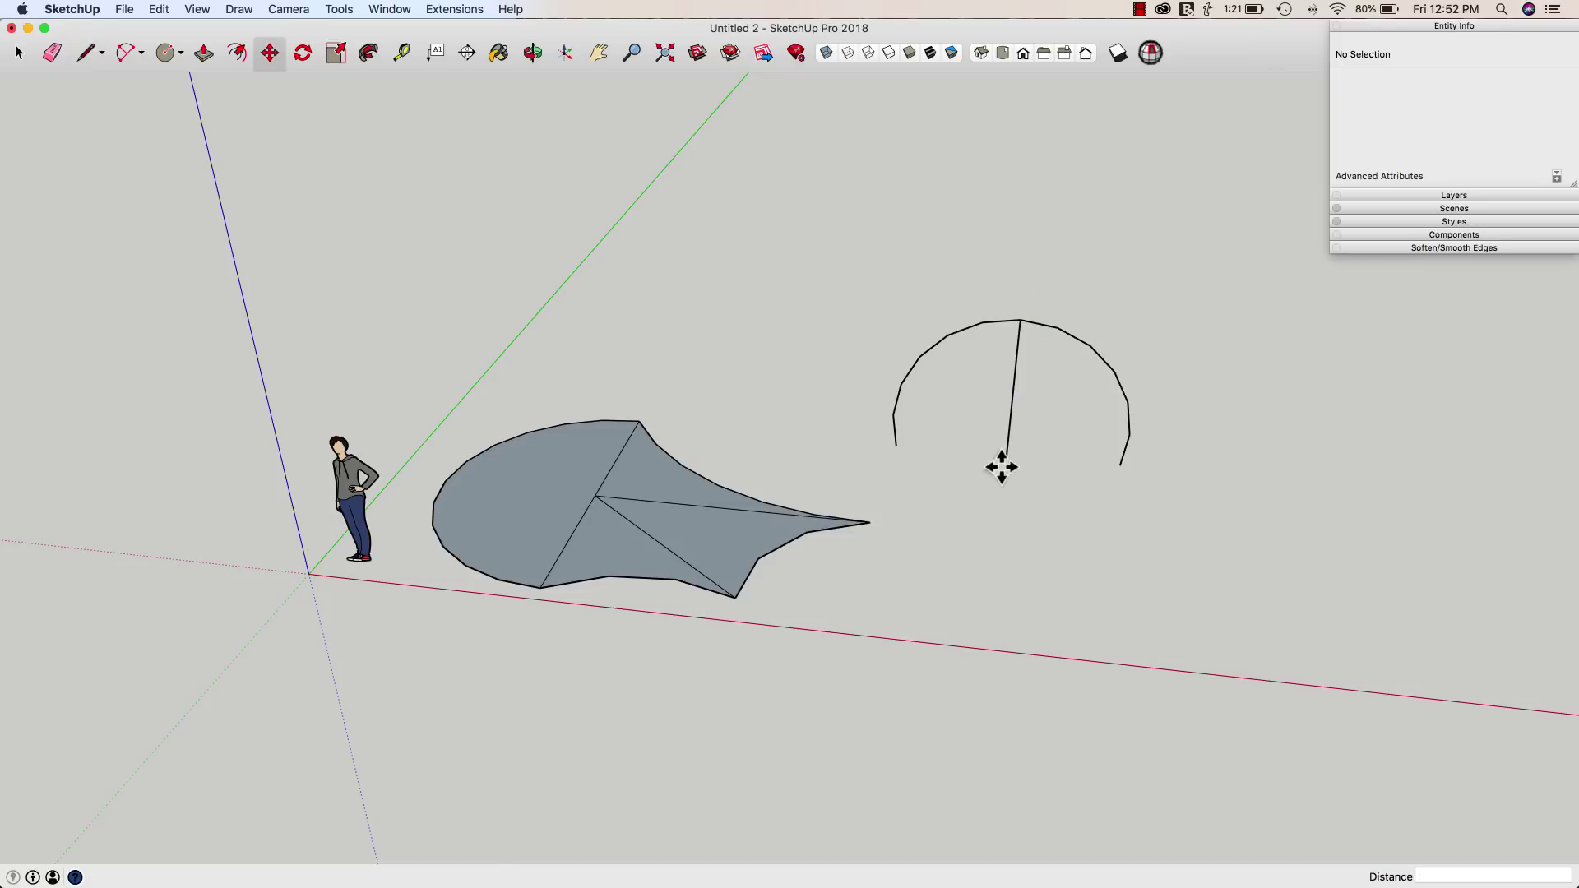
{"action": "left_click", "coordinate": [930, 345]}
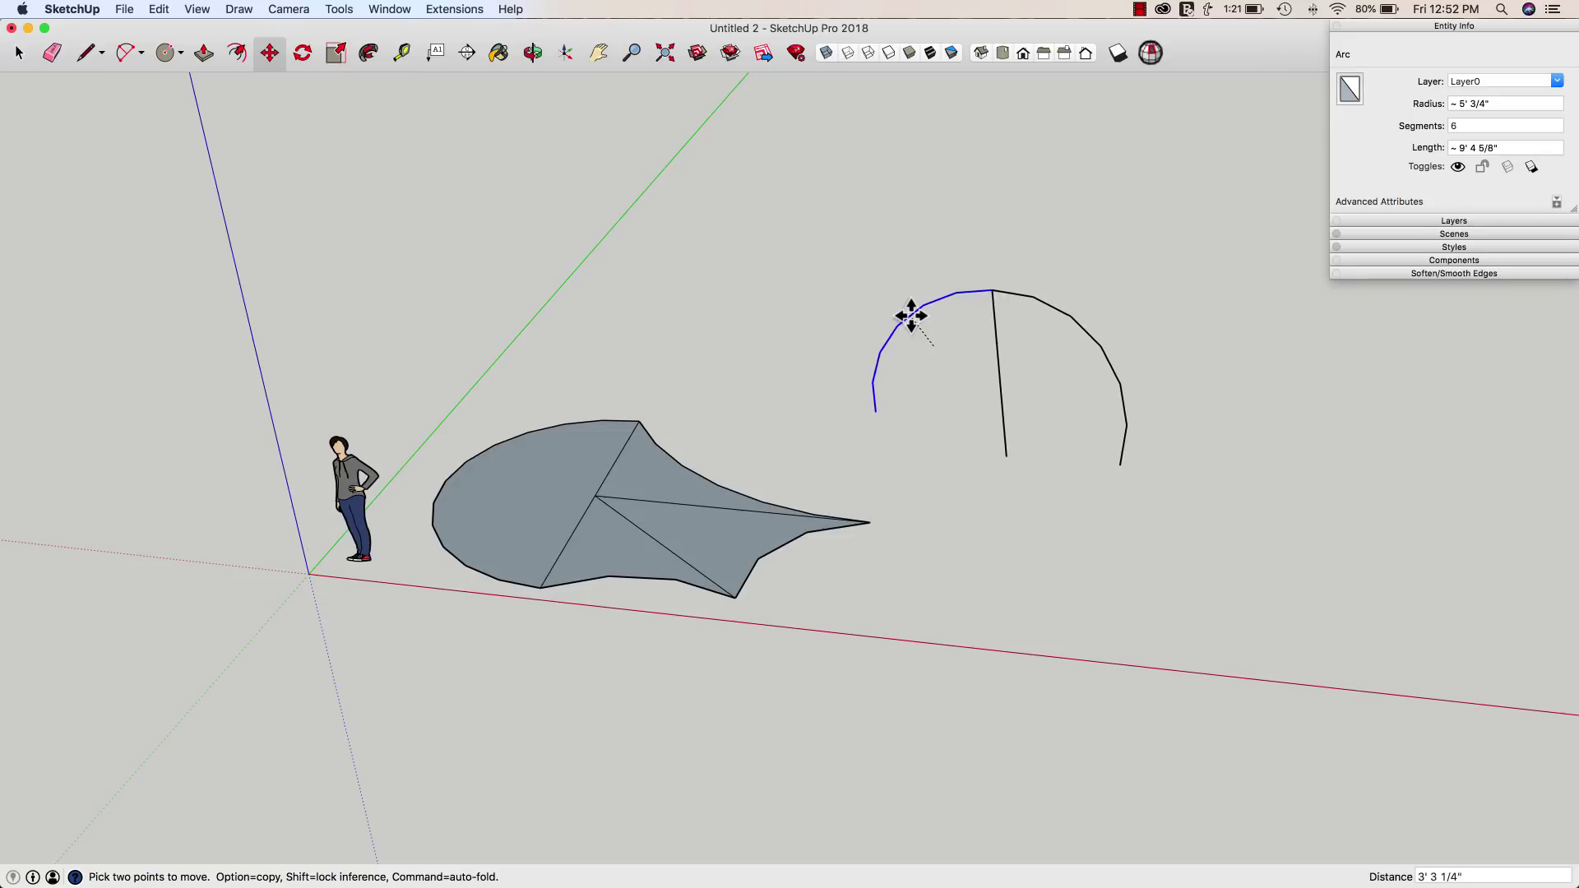
{"action": "key", "text": "Escape"}
{"action": "left_click", "coordinate": [945, 335]}
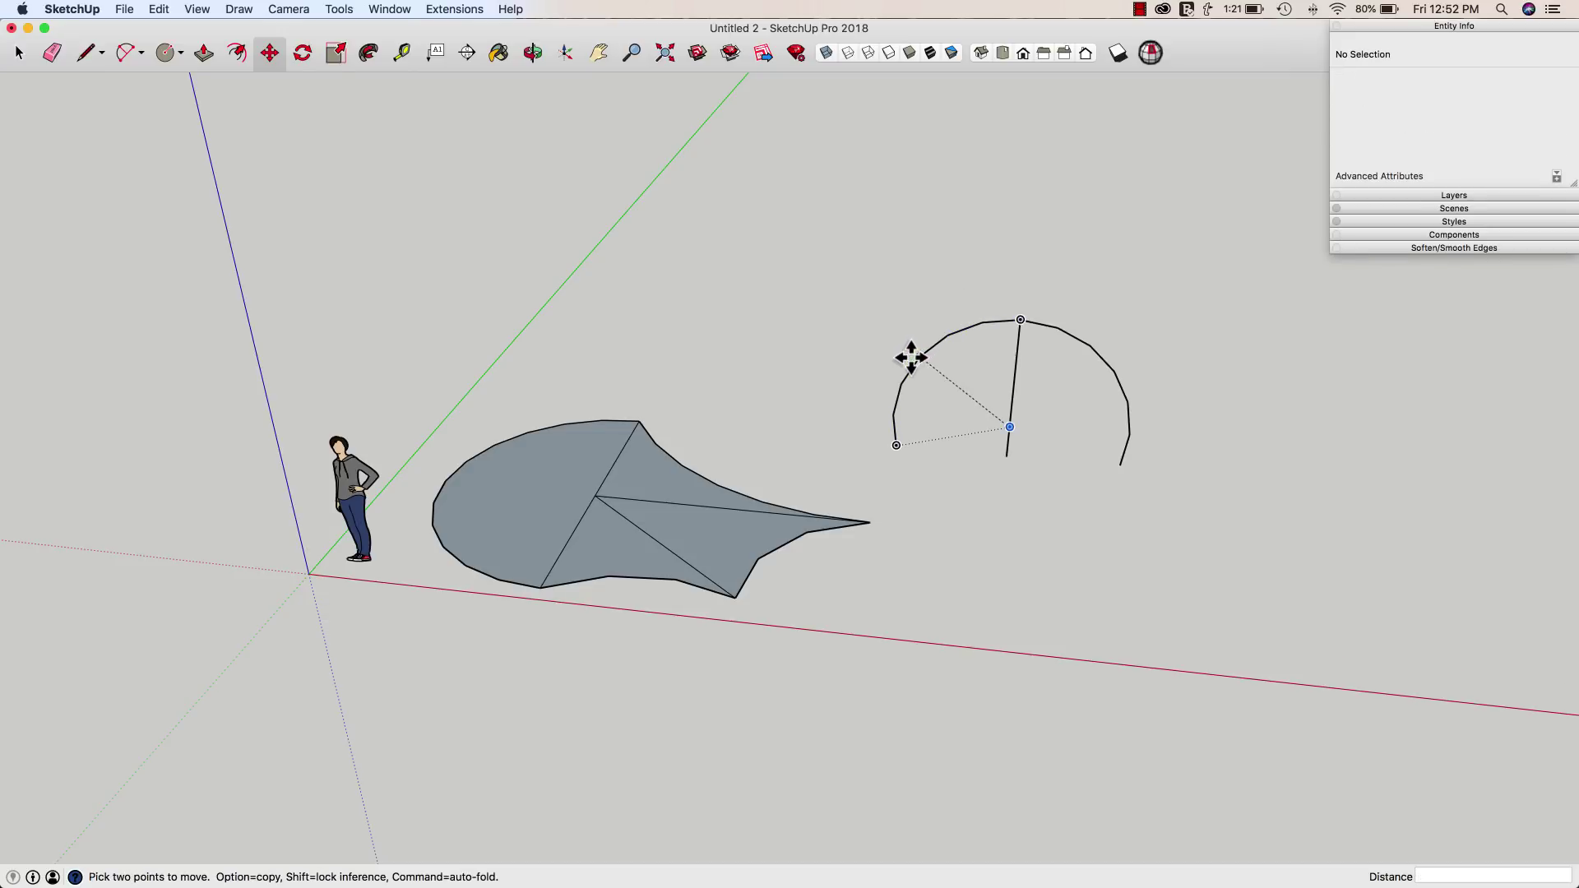
{"action": "key", "text": "Escape"}
{"action": "left_click", "coordinate": [915, 352]}
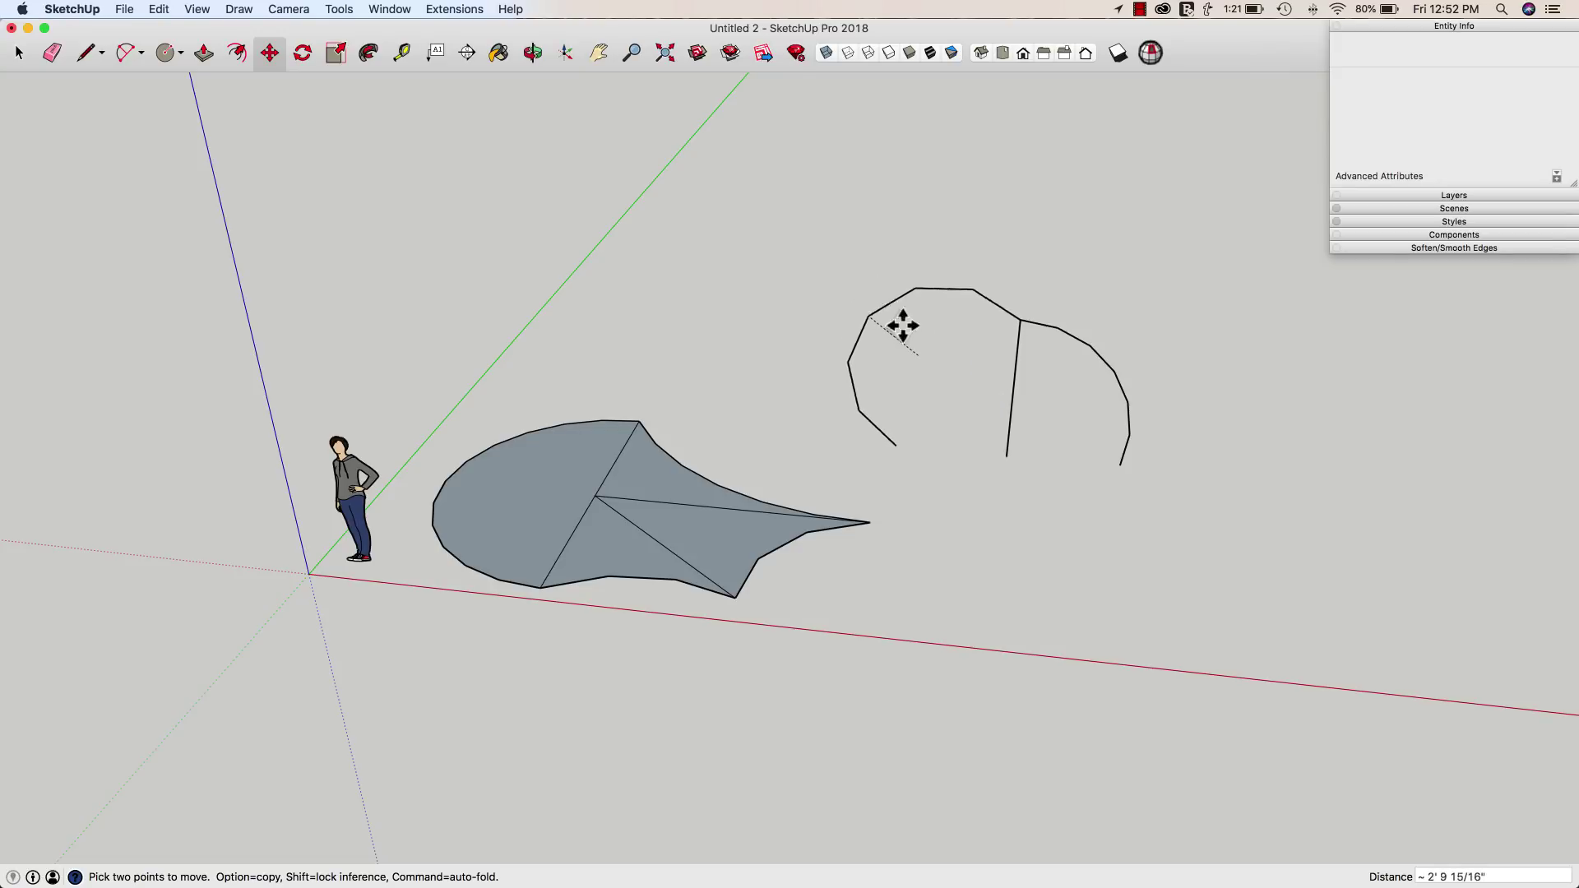
{"action": "left_click", "coordinate": [975, 401]}
{"action": "middle_click_drag", "start_coordinate": [975, 400], "coordinate": [873, 519]}
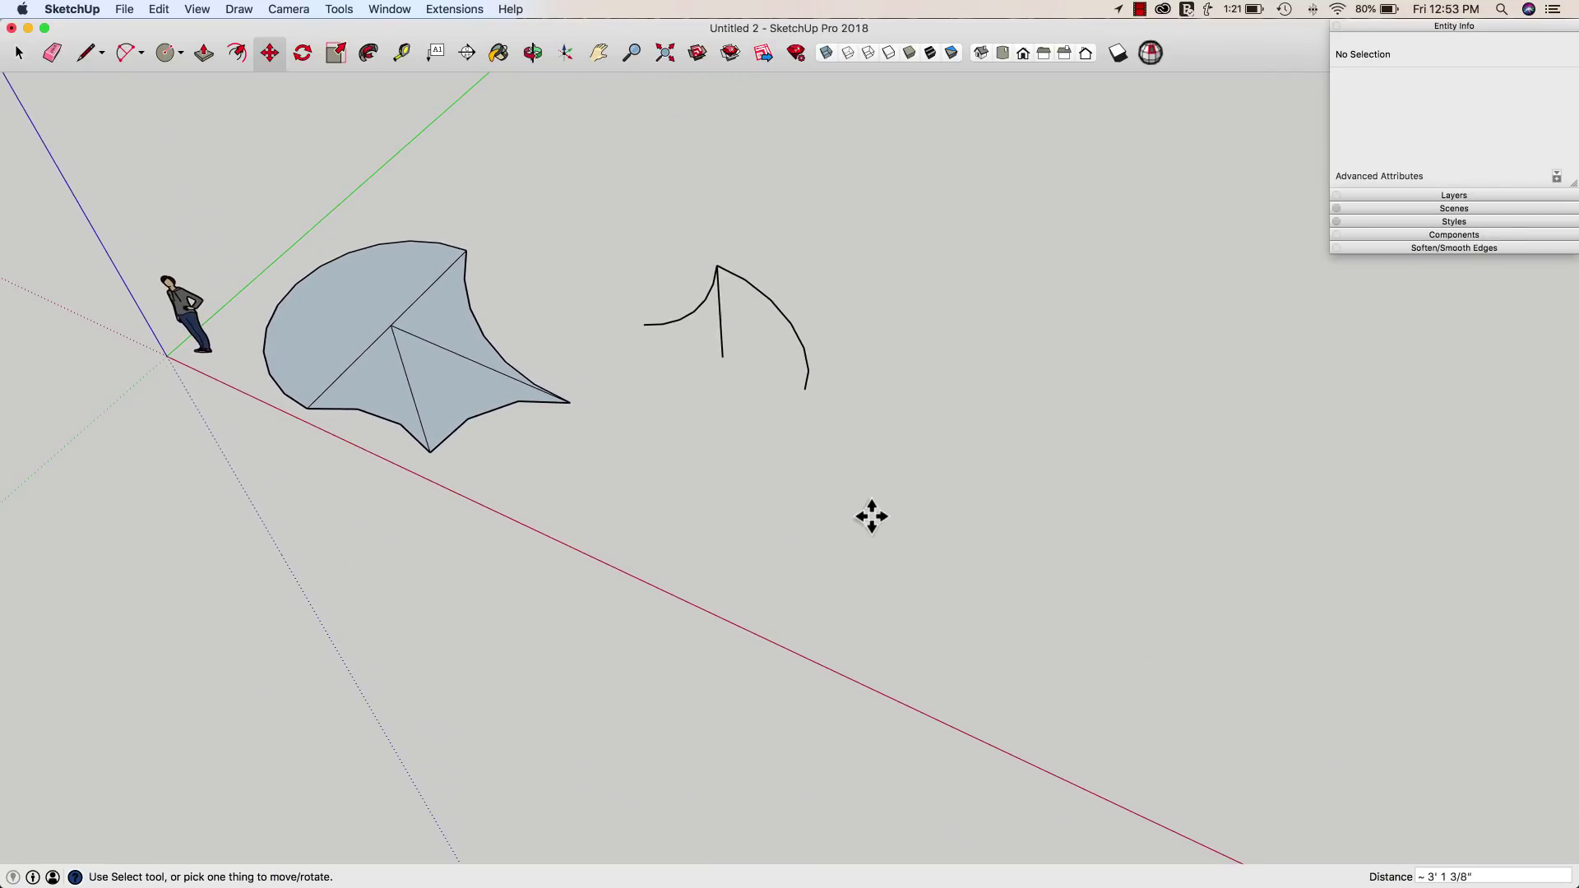
- Draw a circle on the ground and Push/Pull its face up into a tall cylinder
{"action": "key", "text": "c"}
{"action": "left_click", "coordinate": [919, 581]}
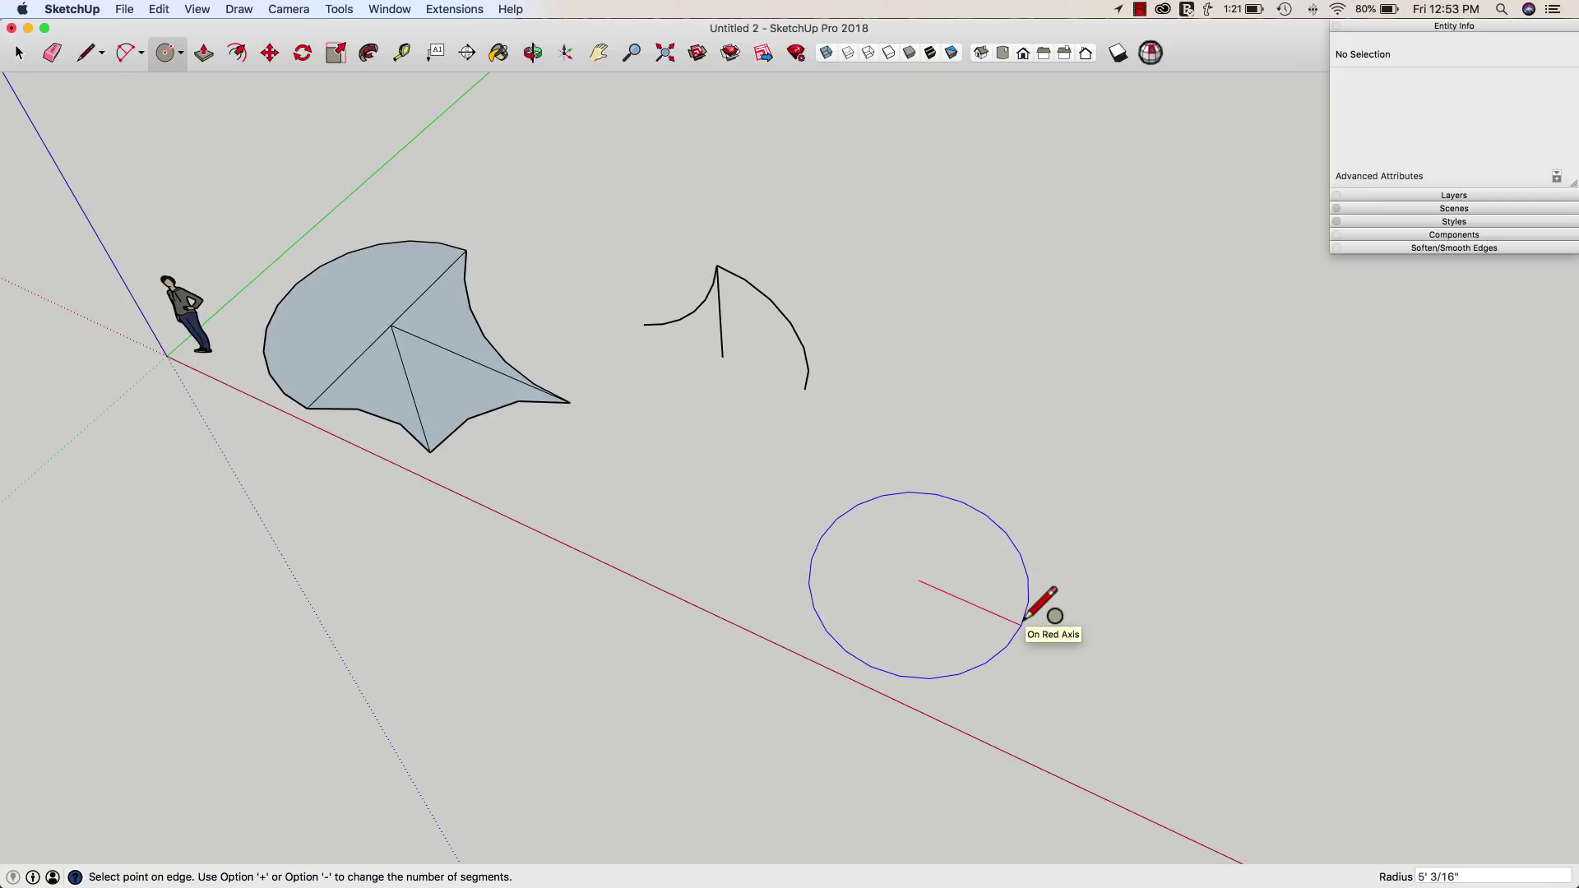
{"action": "left_click", "coordinate": [1027, 625]}
{"action": "key", "text": "p"}
{"action": "left_click", "coordinate": [902, 666]}
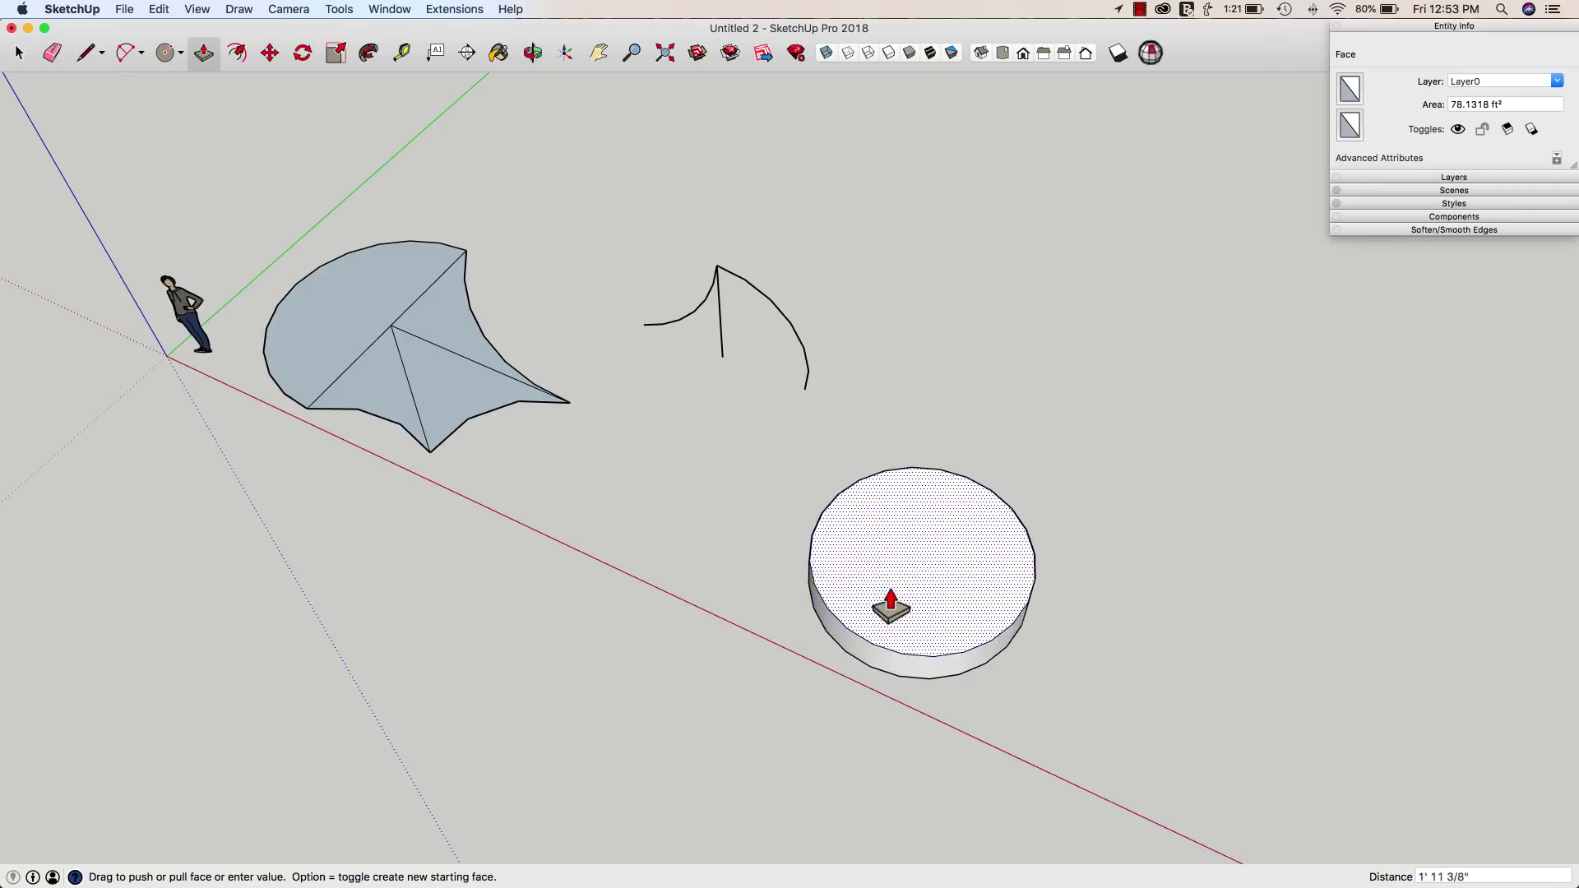
{"action": "left_click", "coordinate": [873, 511]}
{"action": "key", "text": "Escape"}
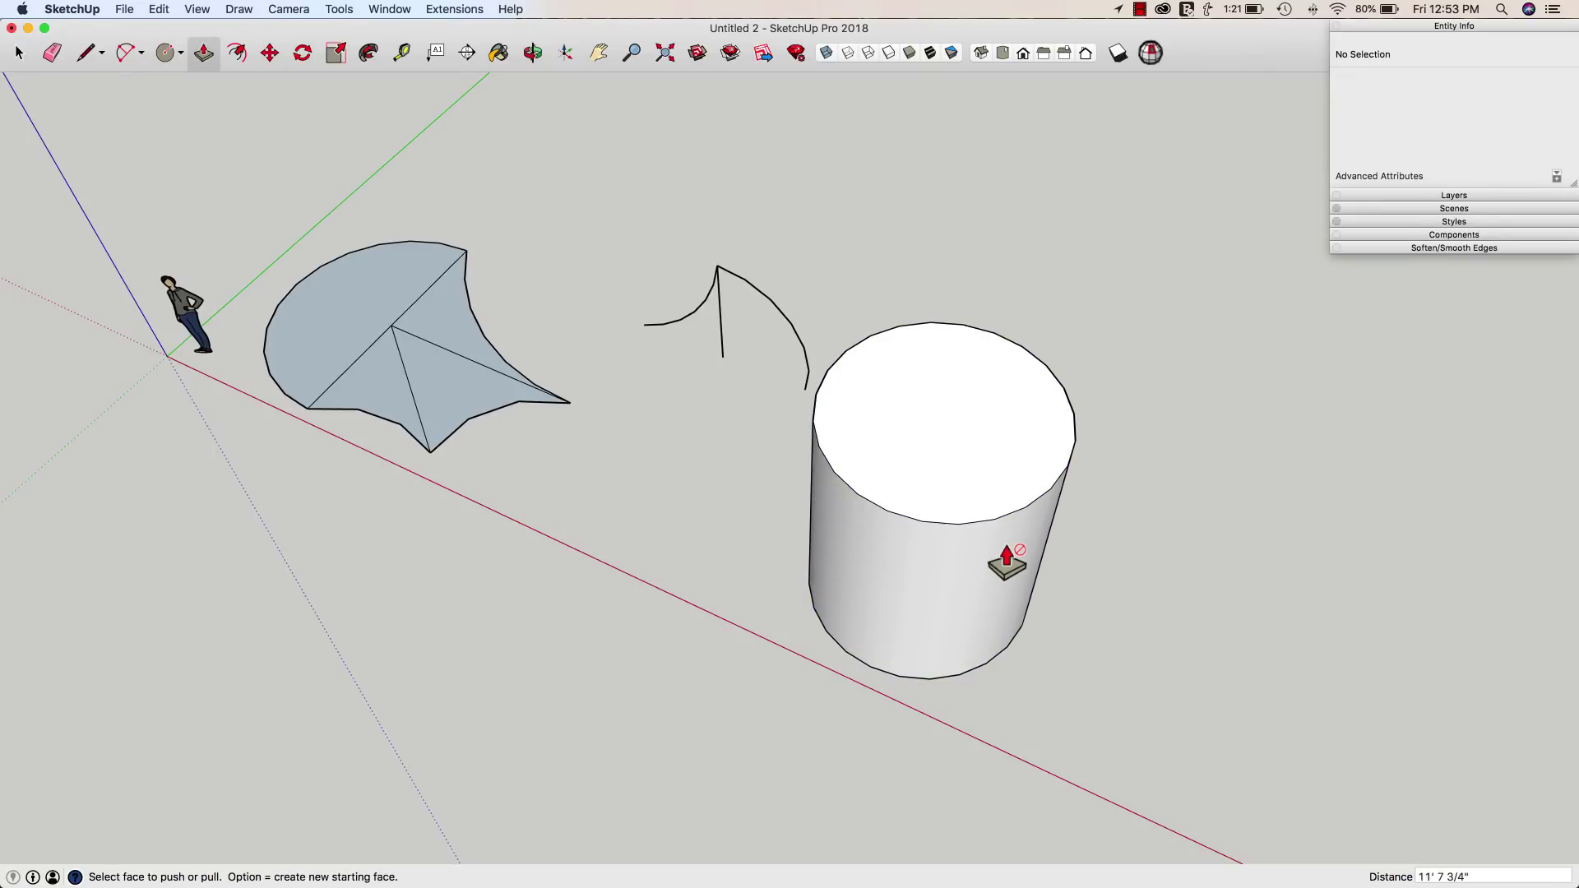
{"action": "mouse_move", "coordinate": [1005, 554]}
{"action": "middle_mouse_down"}
{"action": "mouse_move", "coordinate": [987, 547]}
{"action": "mouse_move", "coordinate": [1005, 511]}
{"action": "mouse_move", "coordinate": [864, 479]}
{"action": "mouse_move", "coordinate": [804, 391]}
{"action": "mouse_move", "coordinate": [832, 436]}
{"action": "middle_mouse_up"}
{"action": "key", "text": "l"}
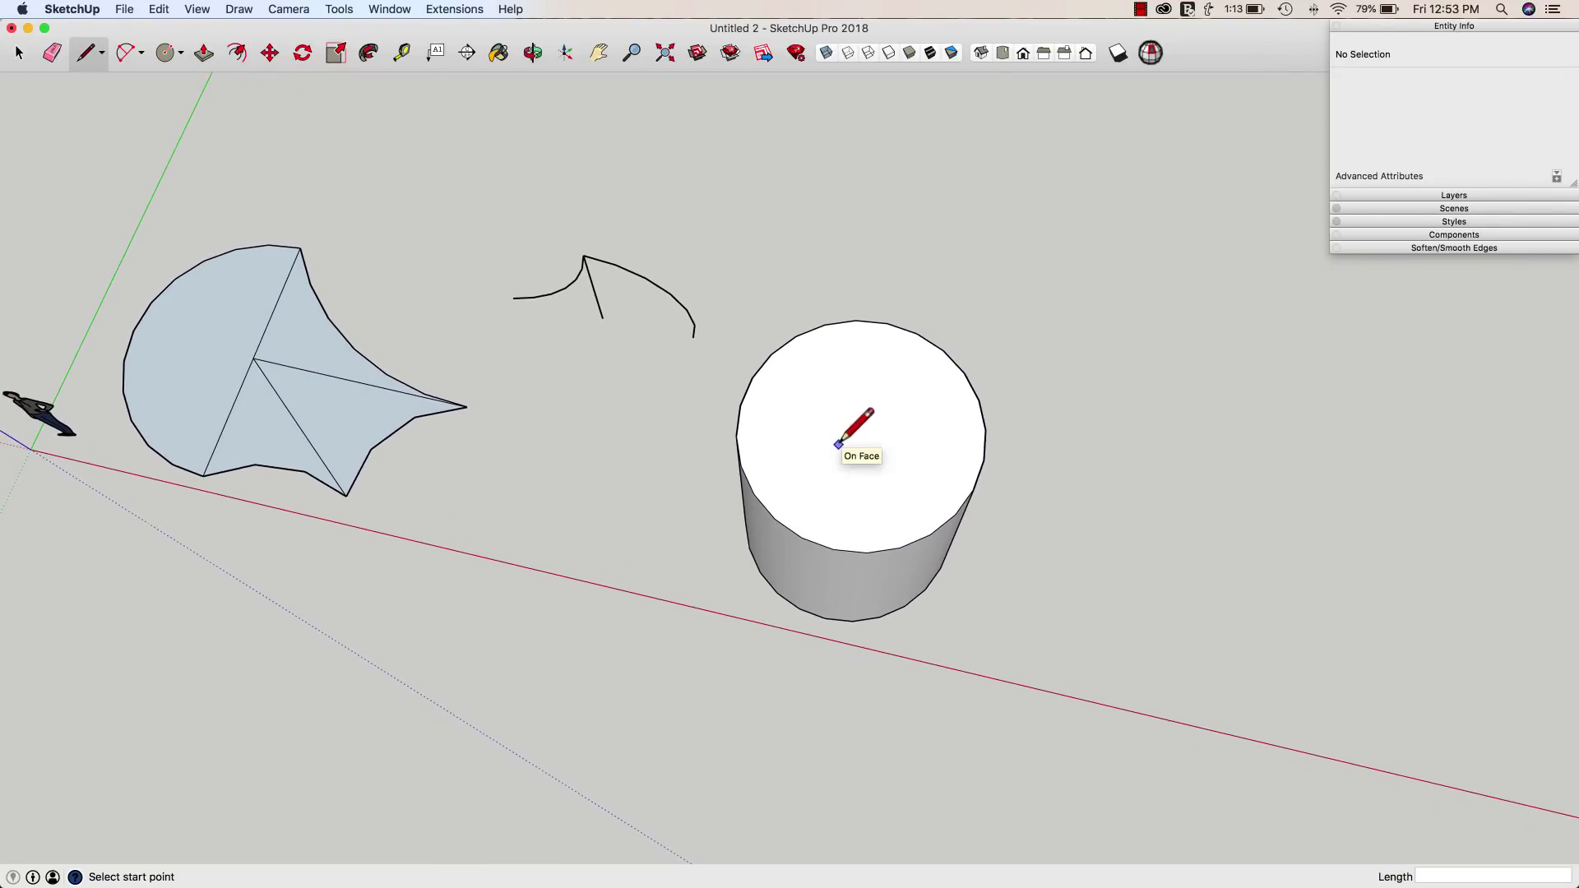
- Draw a centre-mode square on the cylinder top, its corners touching the circular rim
{"action": "key", "text": "r"}
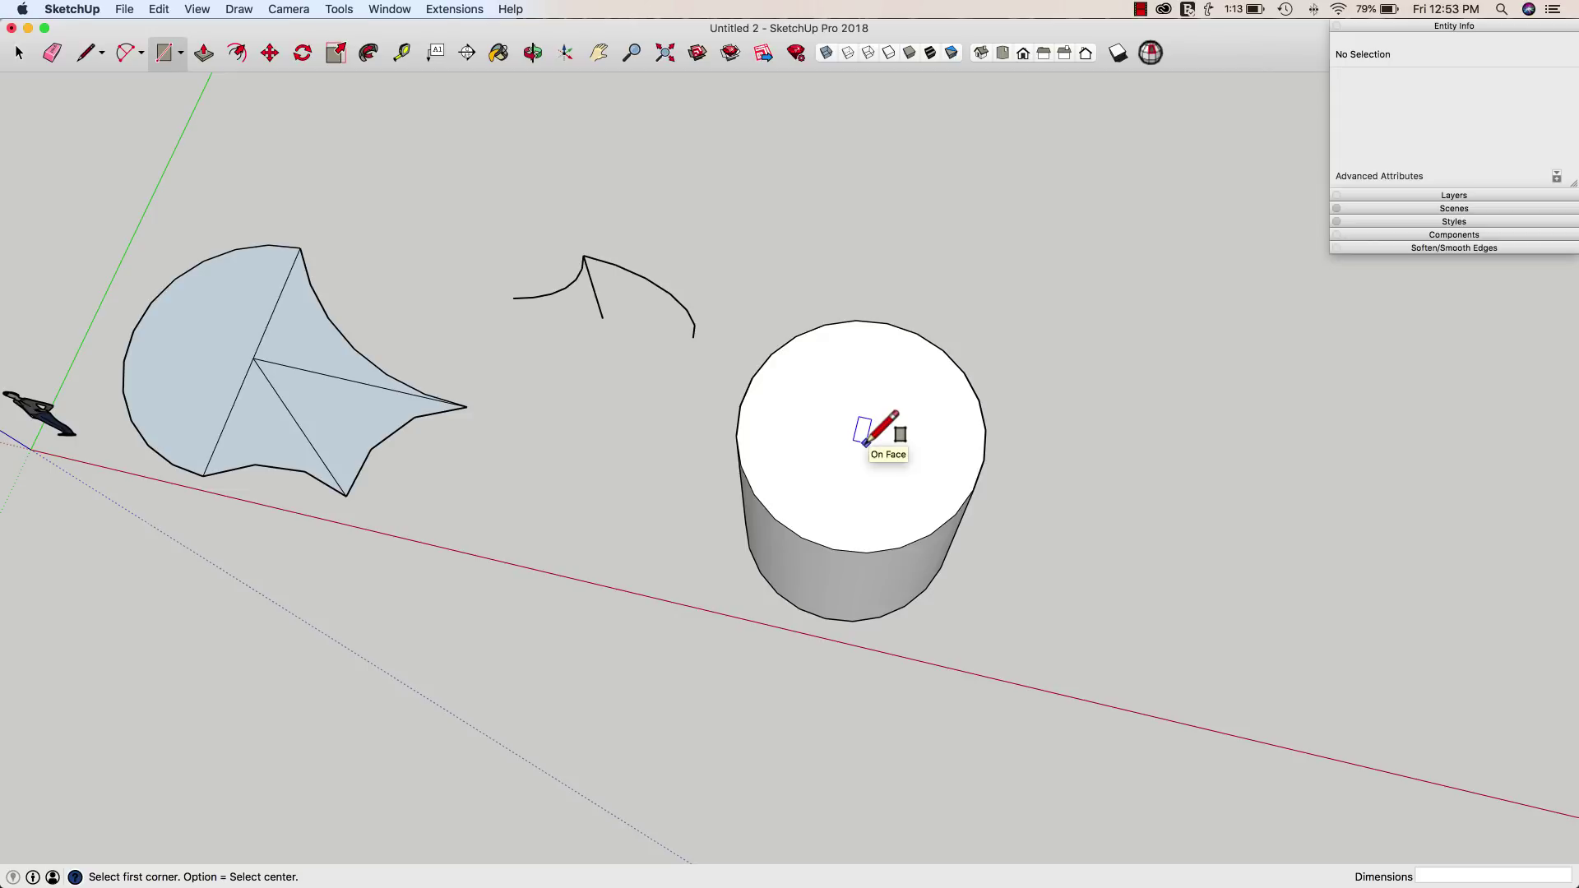
{"action": "key", "text": "alt"}
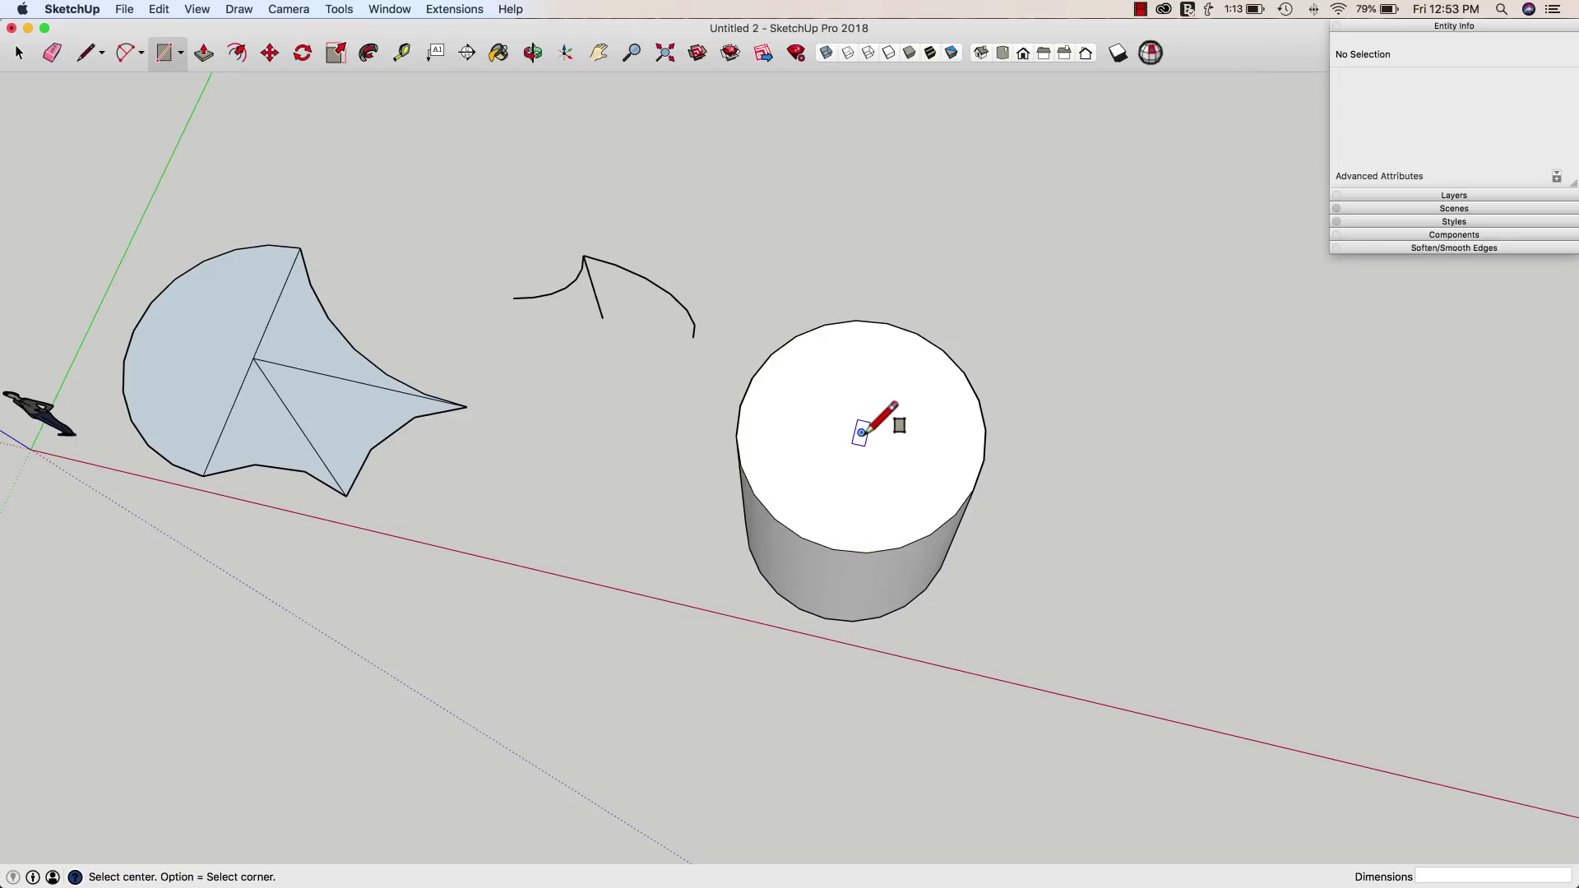
{"action": "left_click", "coordinate": [862, 431]}
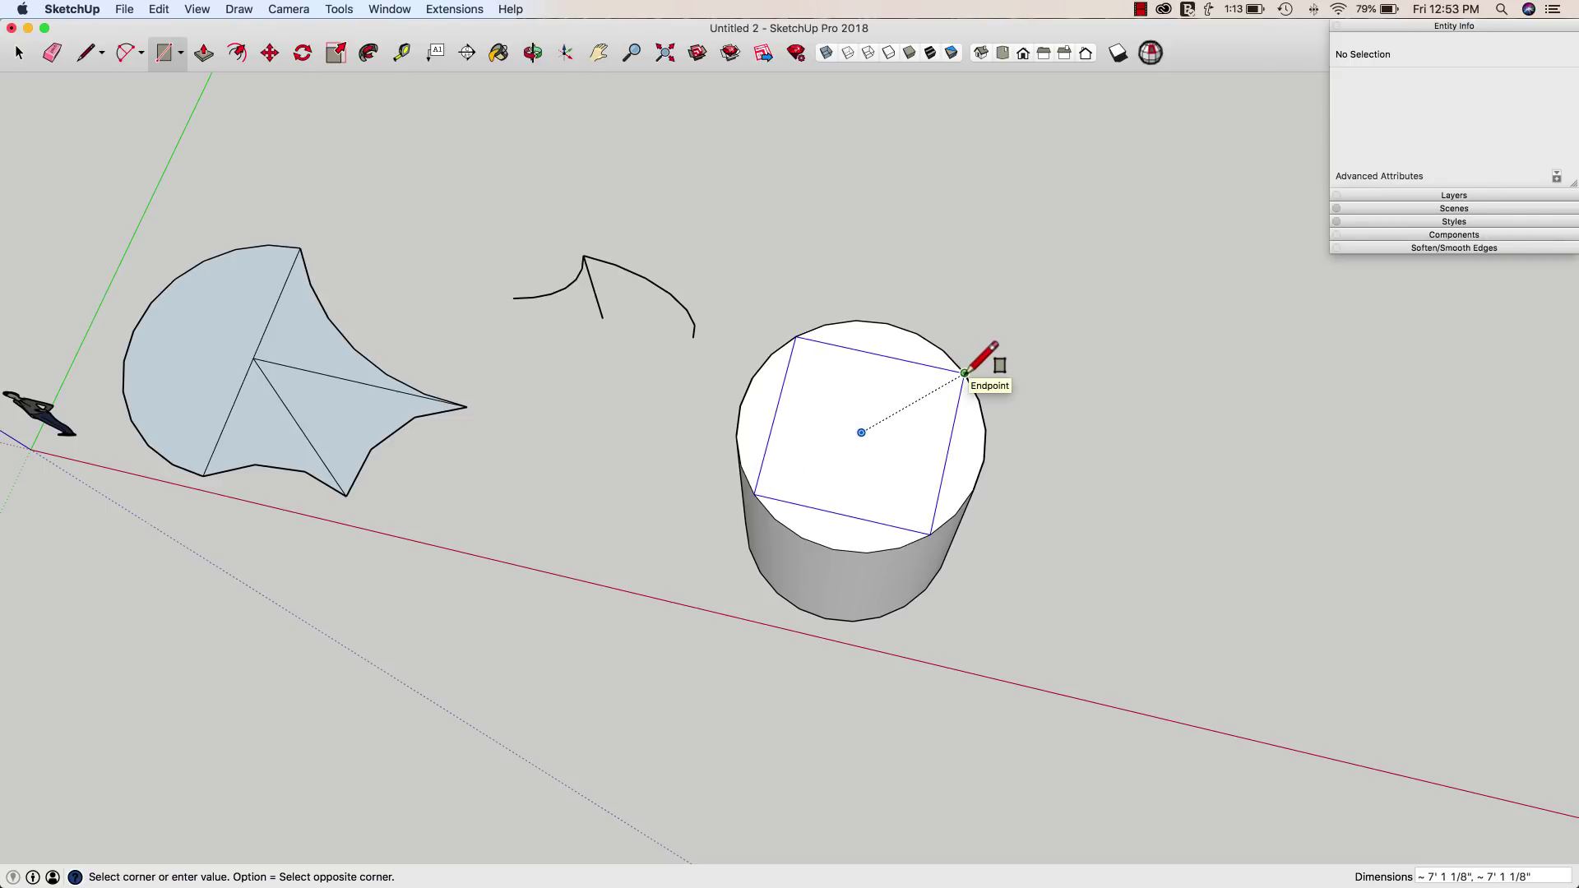
{"action": "left_click", "coordinate": [965, 373]}
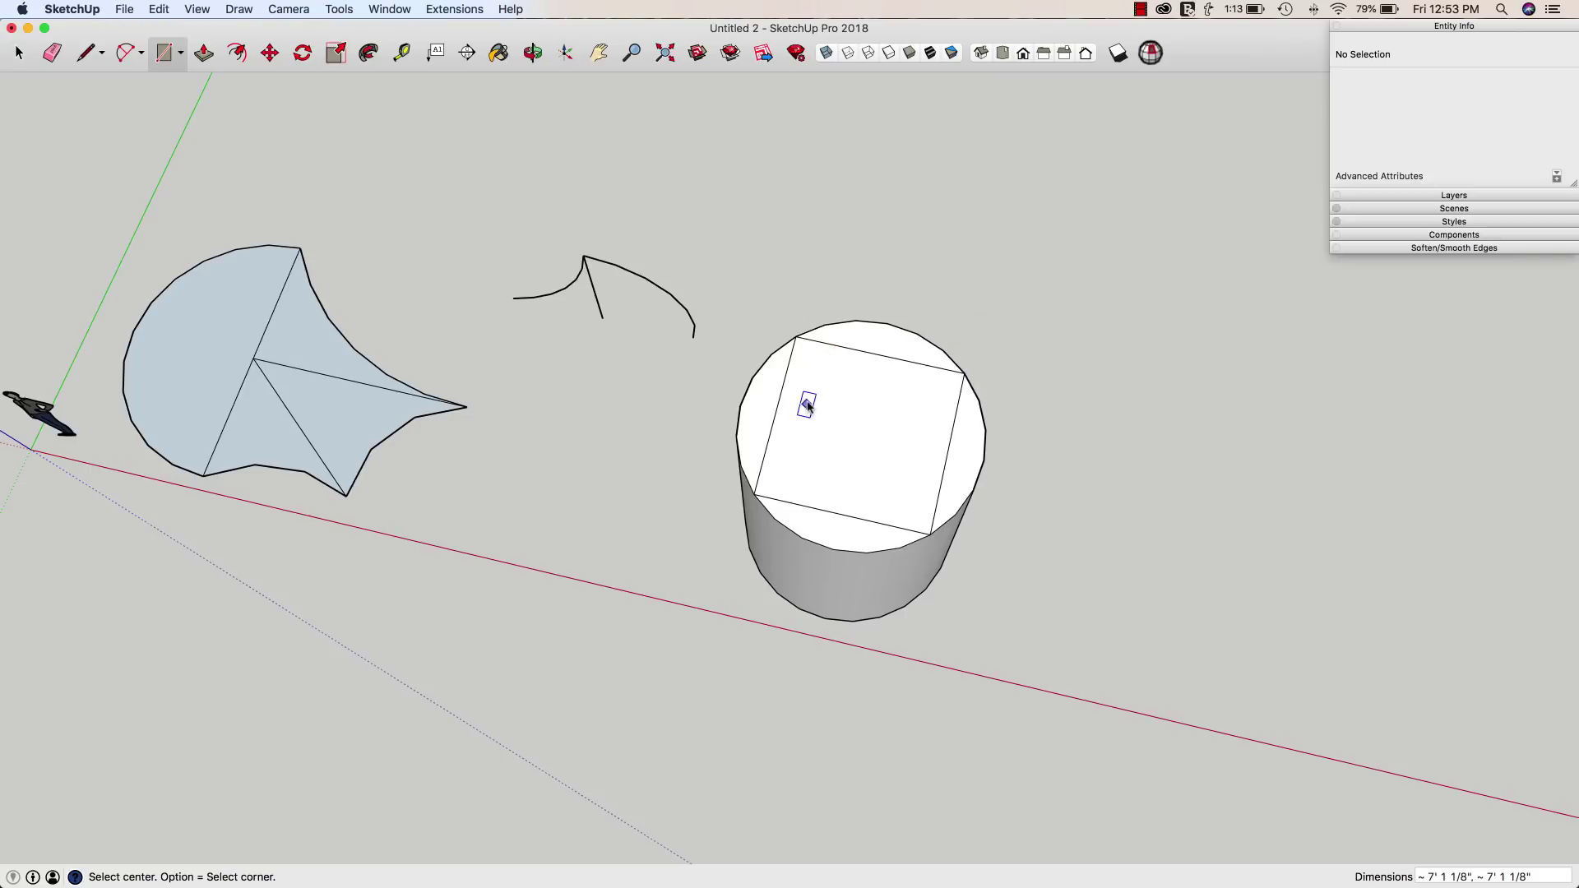
{"action": "key", "text": "space"}
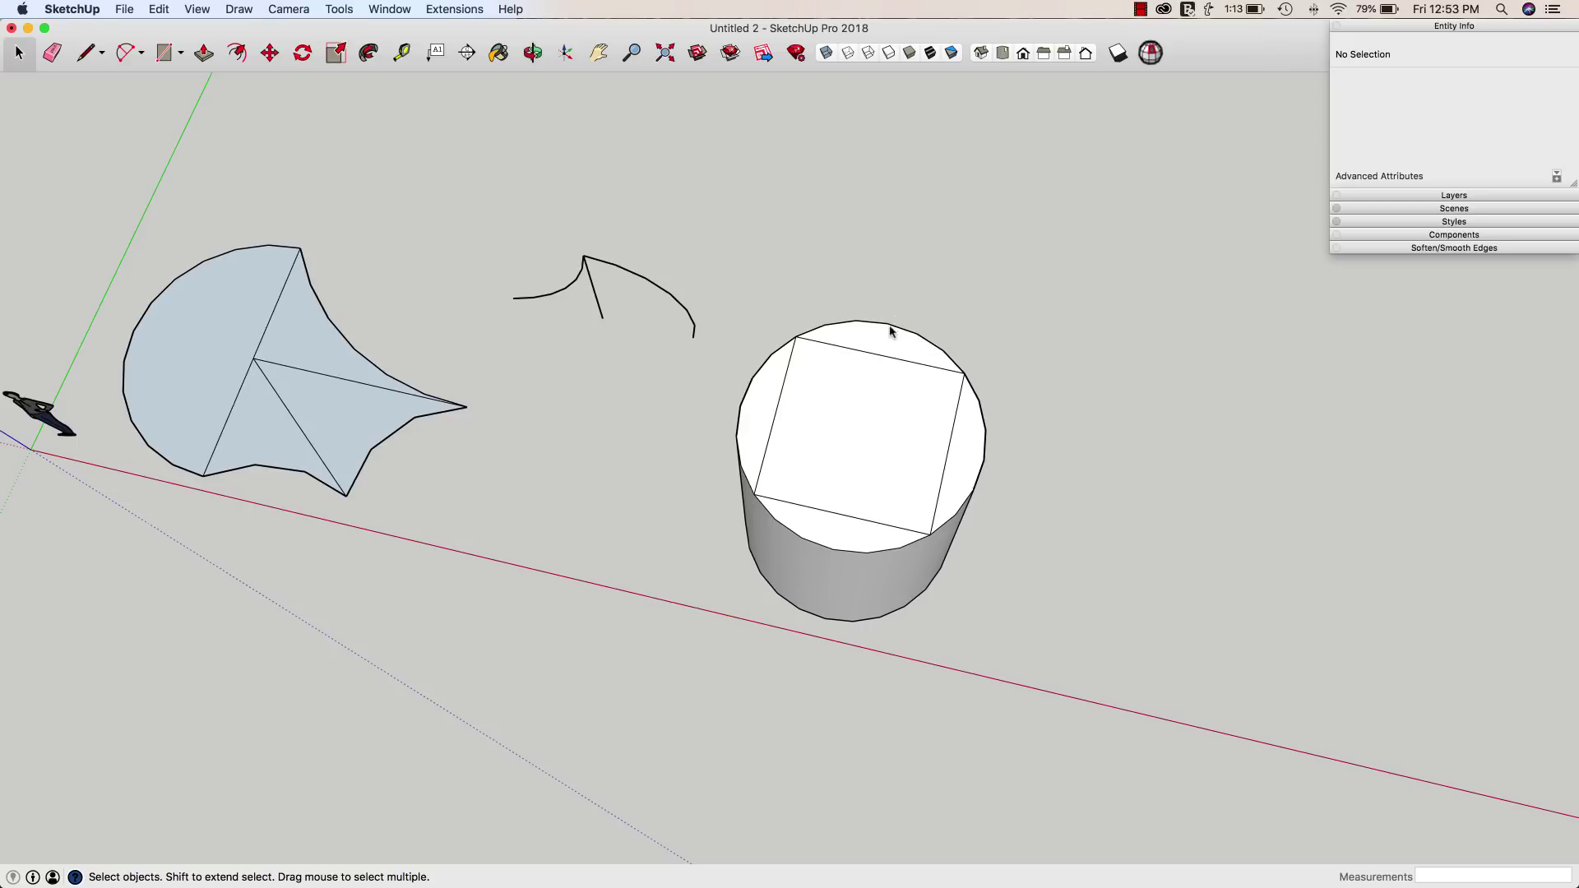
- Move the back, front-right and left top arcs onto the square's edges, giving a 50.313 ft² square top
{"action": "key", "text": "m"}
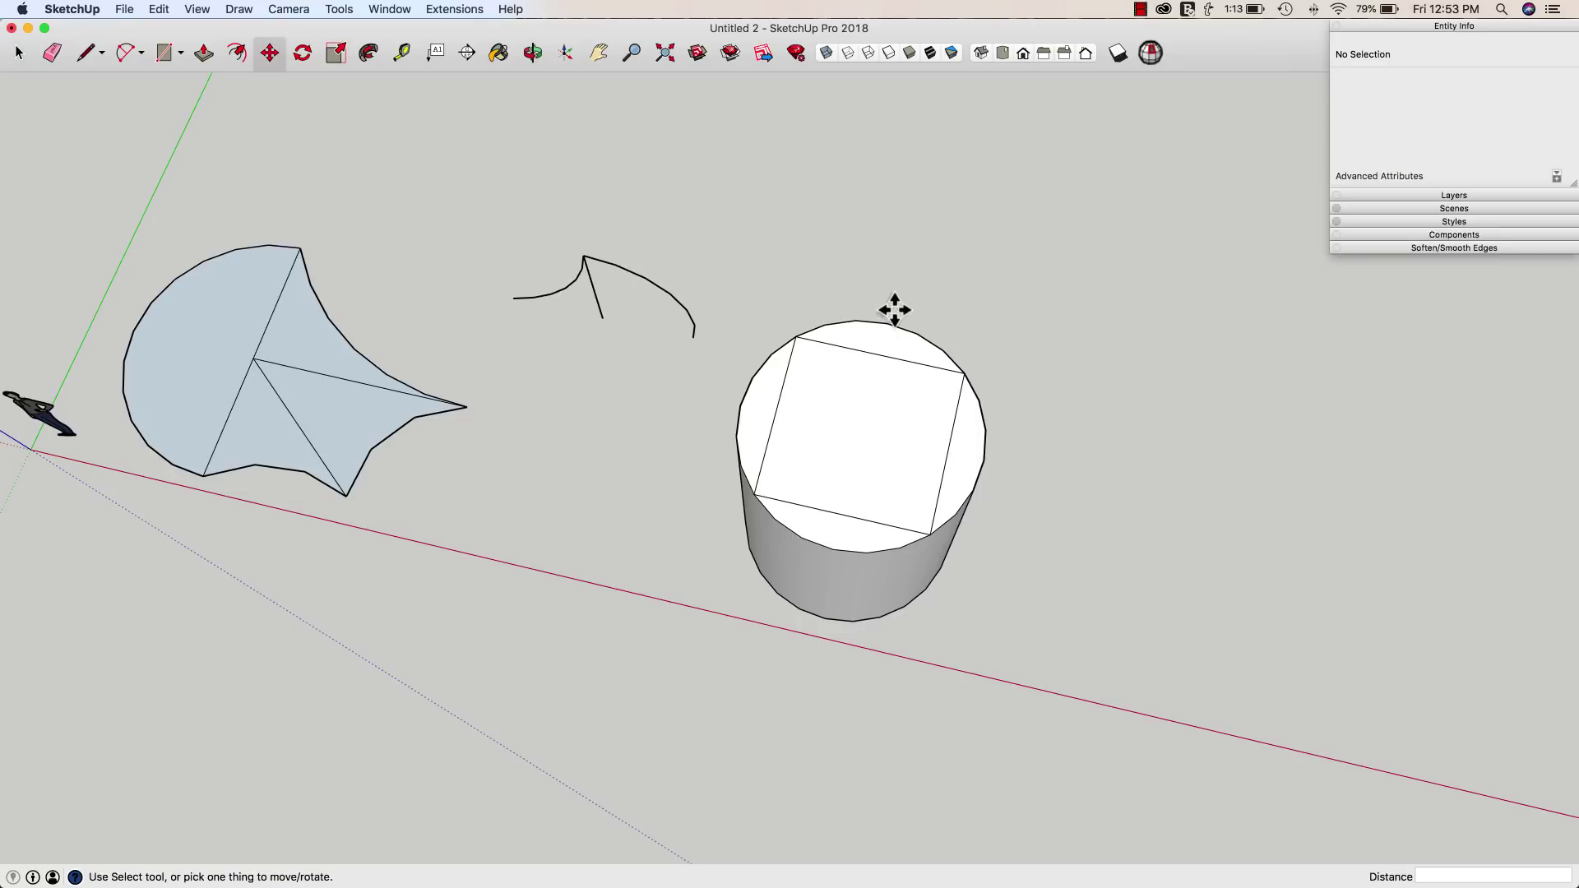
{"action": "left_click", "coordinate": [890, 322]}
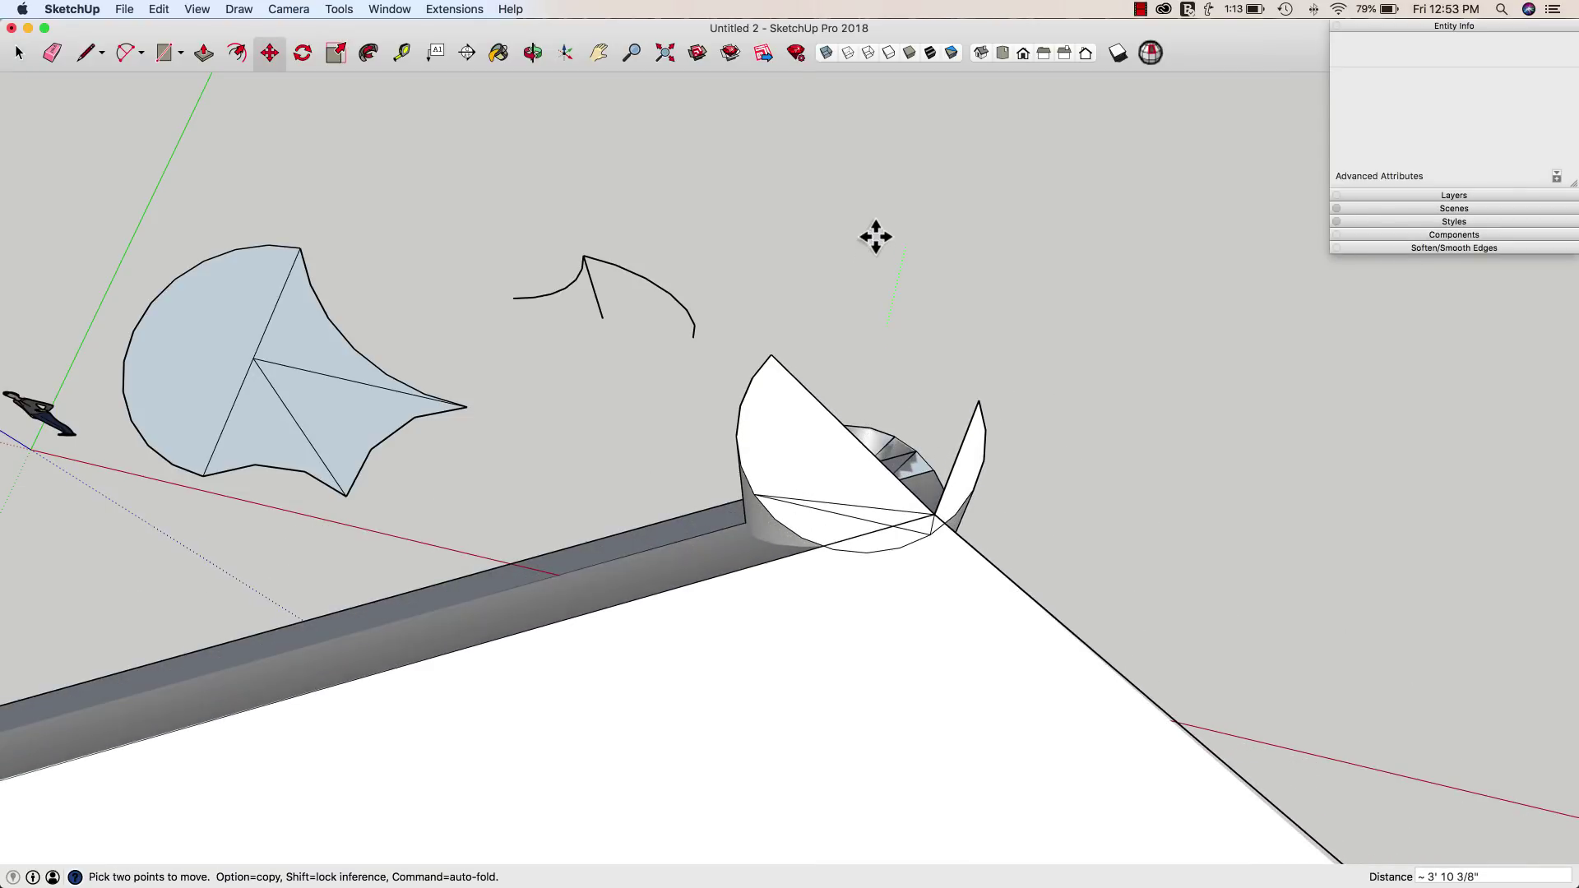
{"action": "key", "text": "Escape"}
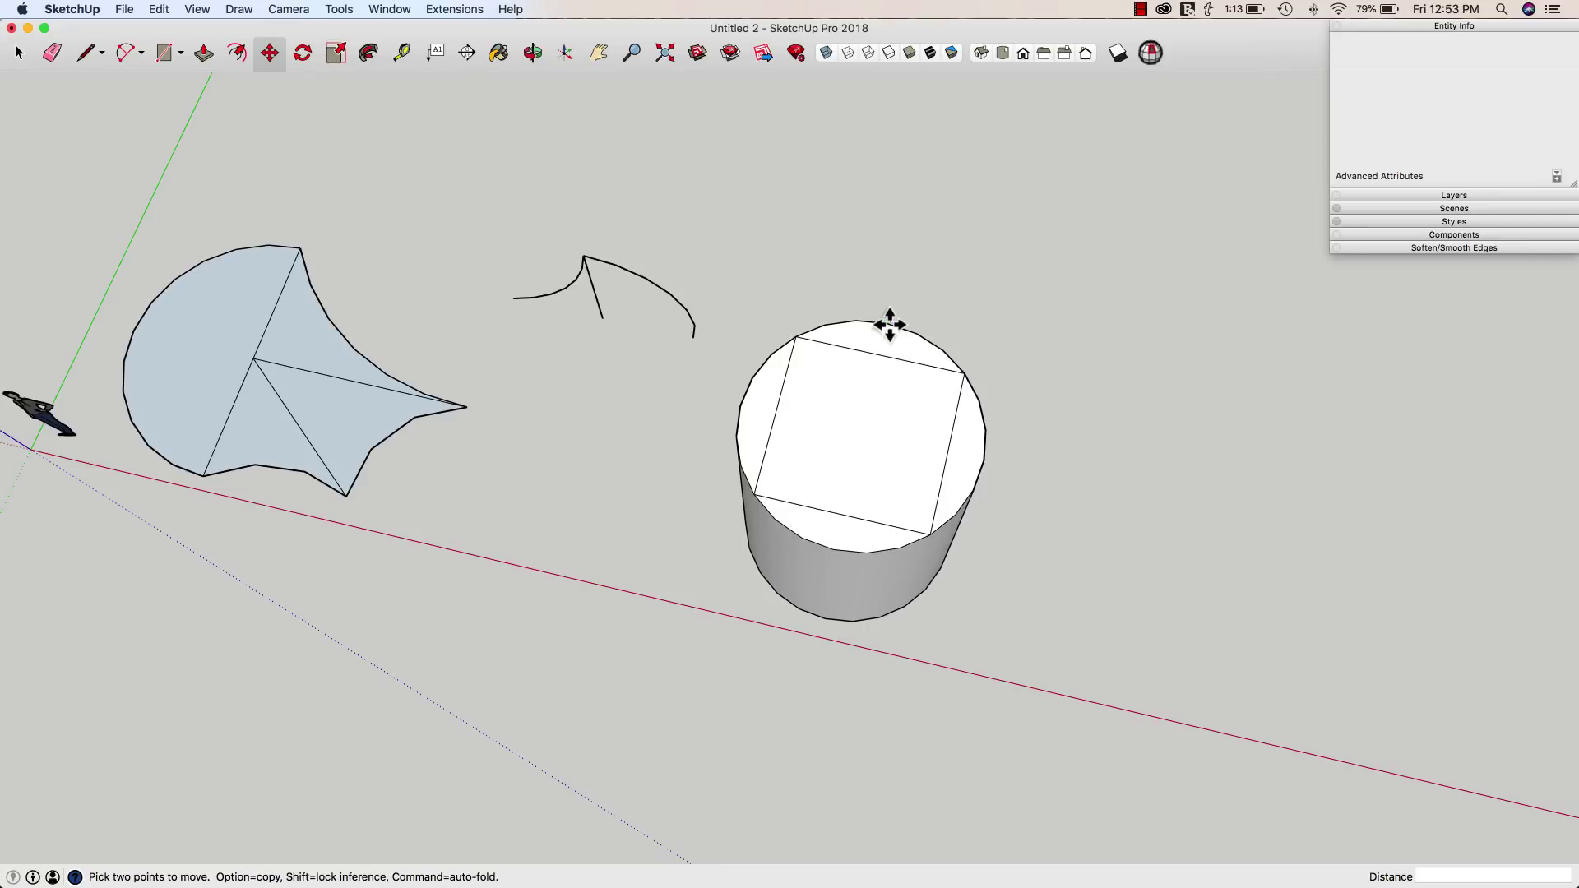
{"action": "left_click", "coordinate": [890, 324]}
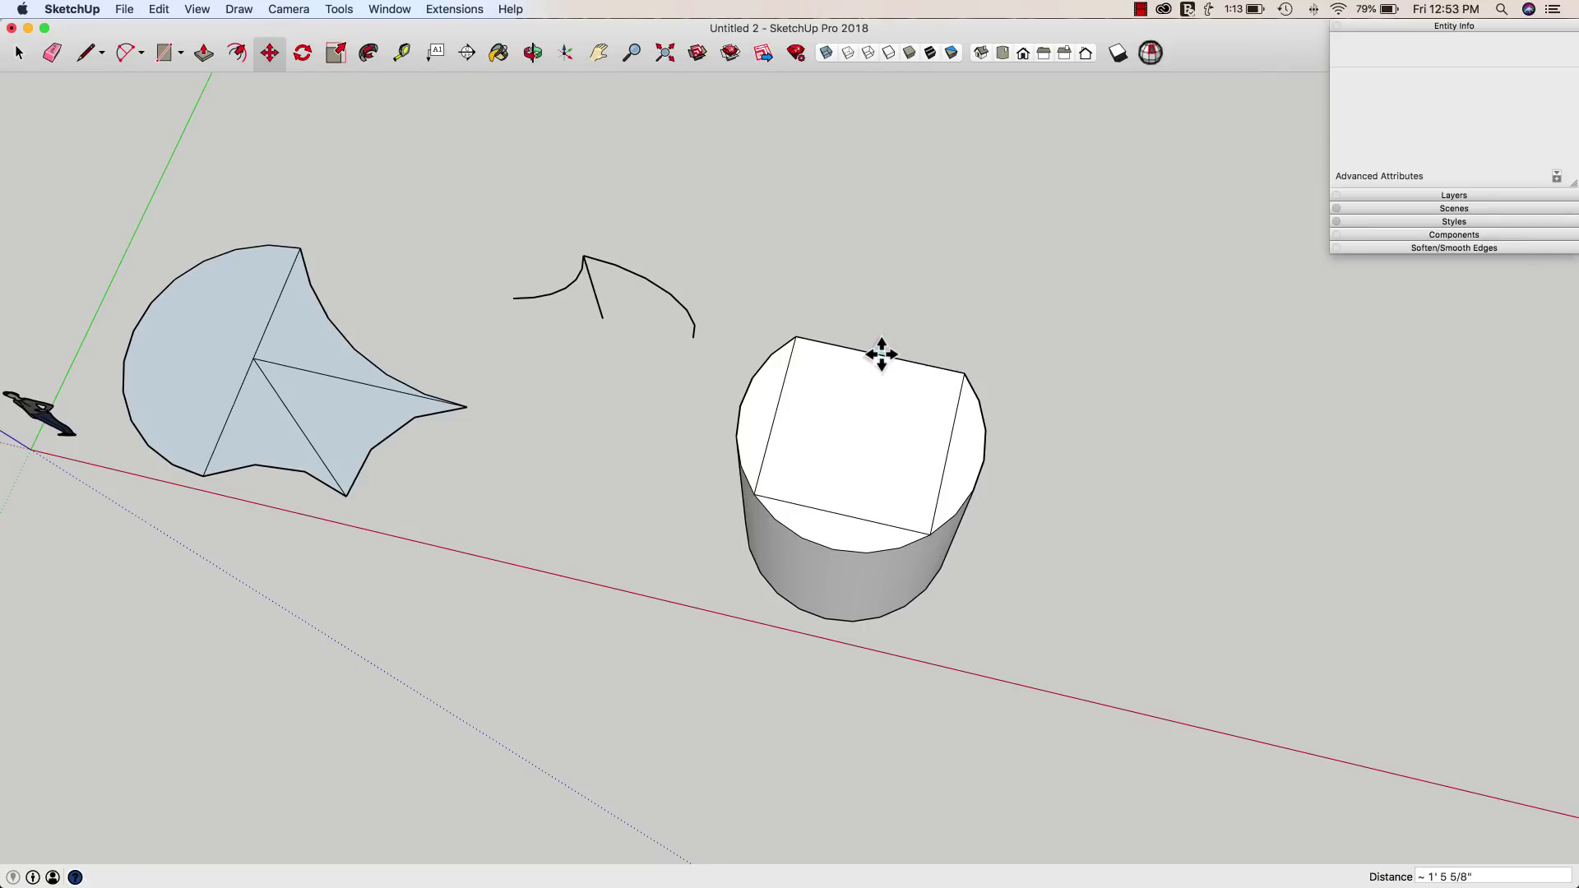
{"action": "left_click", "coordinate": [882, 353]}
{"action": "left_click", "coordinate": [983, 461]}
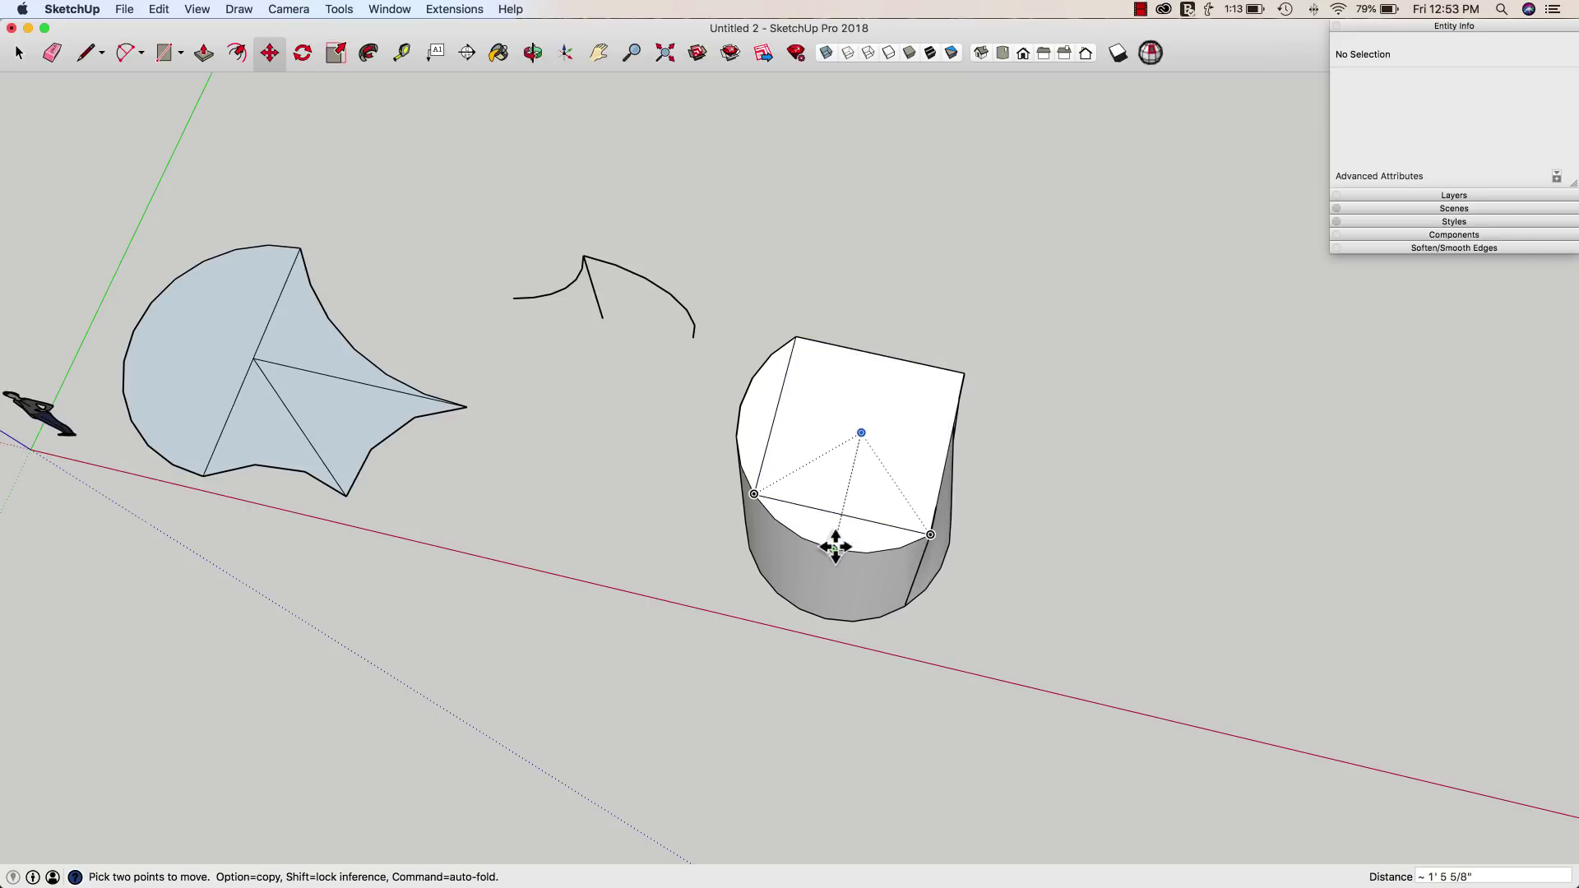
{"action": "left_click", "coordinate": [835, 515]}
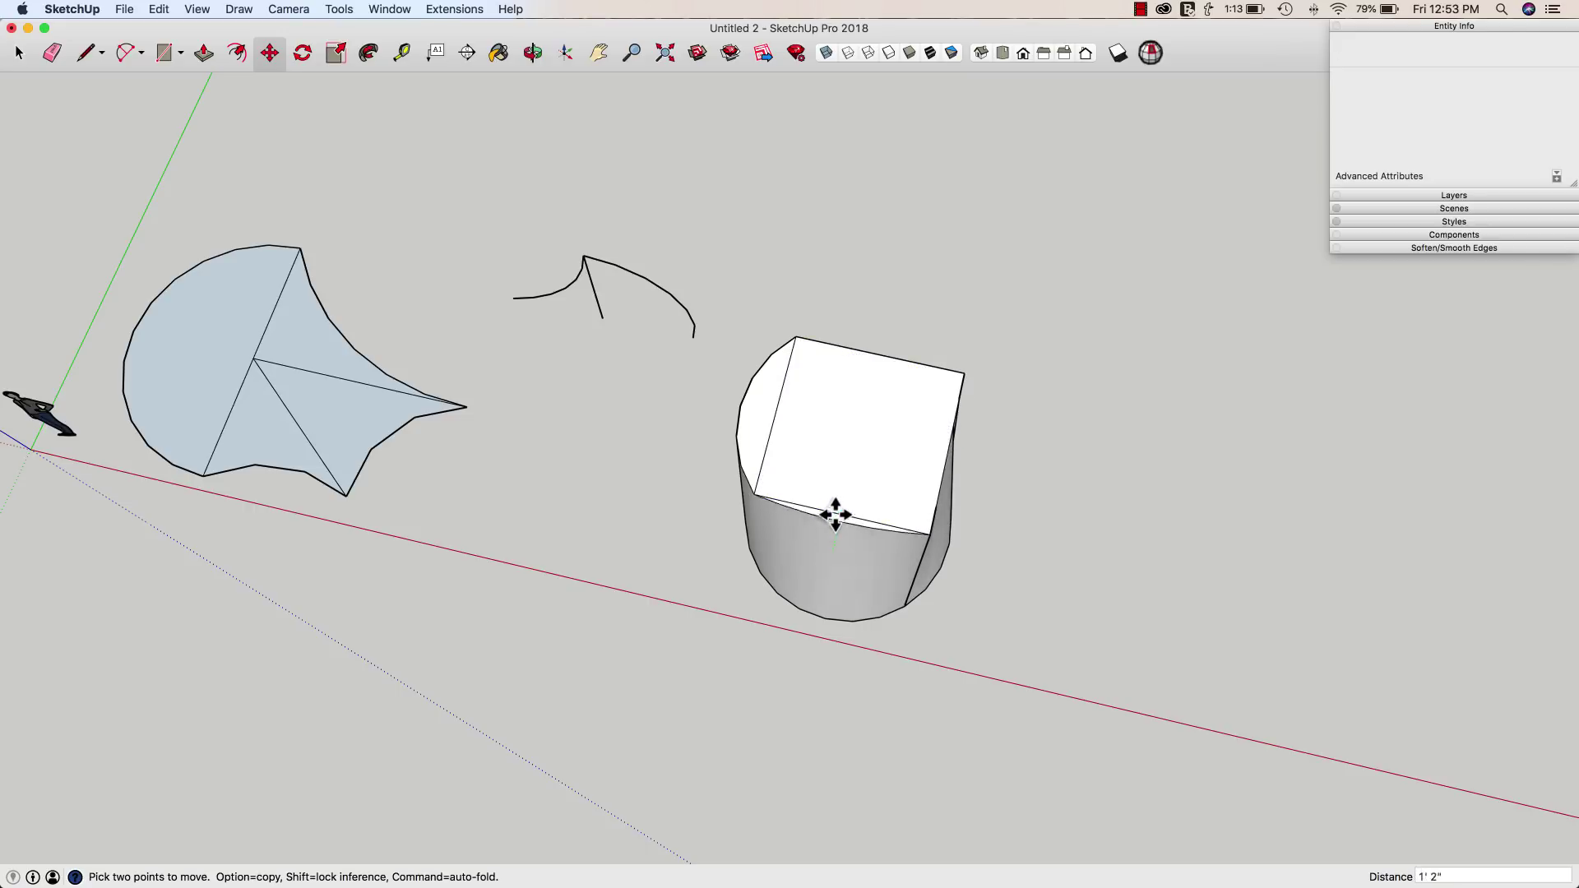
{"action": "left_click", "coordinate": [740, 398]}
{"action": "left_click", "coordinate": [797, 399]}
{"action": "middle_click_drag", "start_coordinate": [1233, 362], "coordinate": [777, 477]}
- Scale the square top face about its centre down to about 5.48 ft²
{"action": "key", "text": "space"}
{"action": "left_click", "coordinate": [783, 480]}
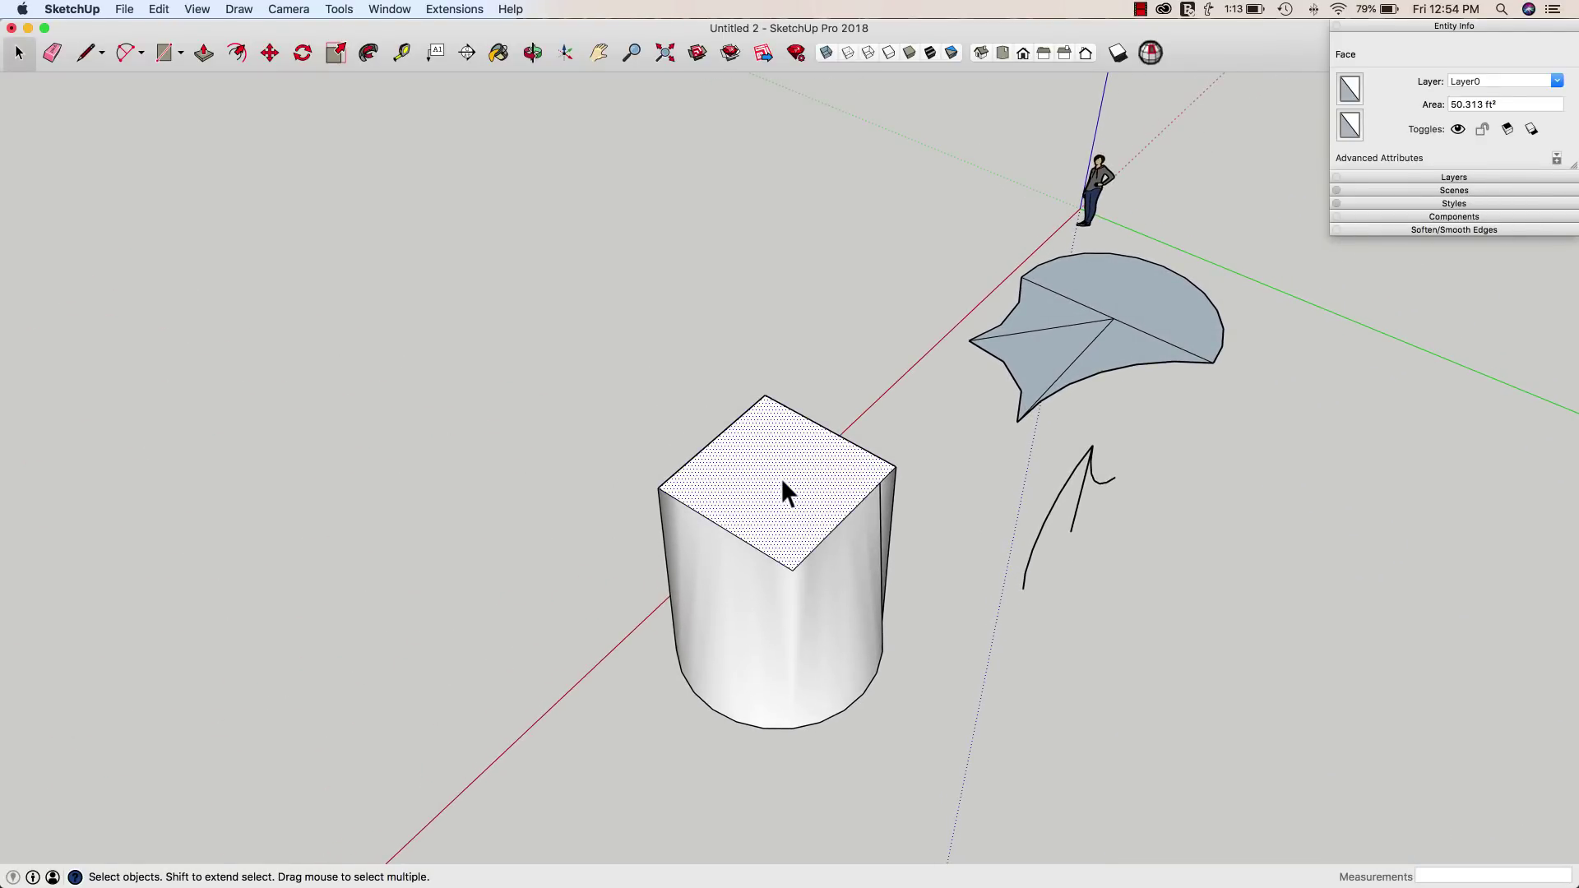
{"action": "key", "text": "s"}
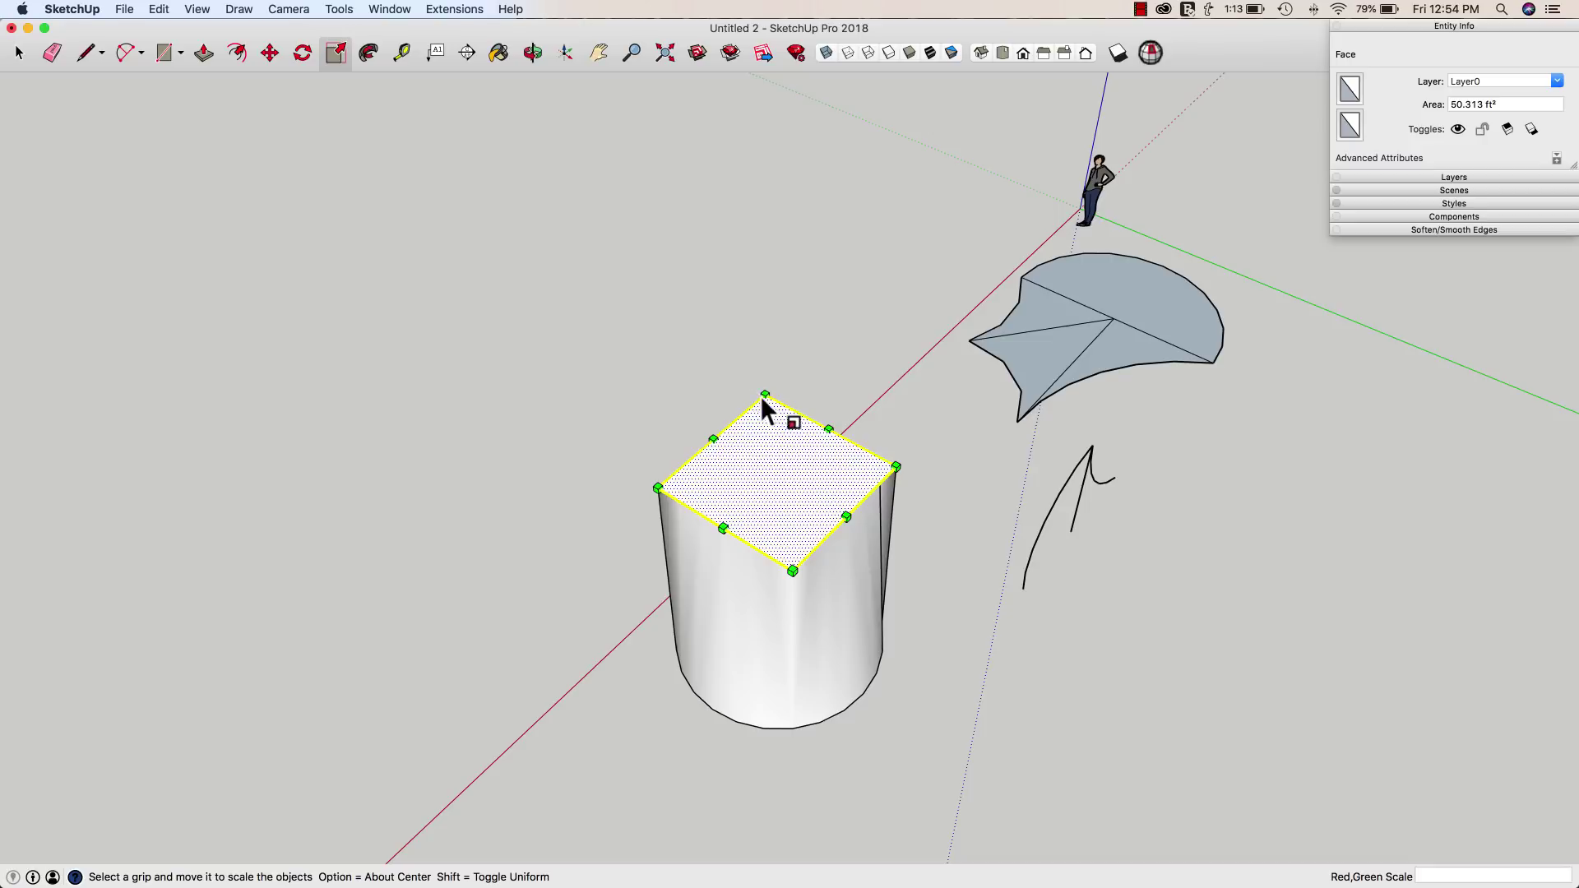
{"action": "left_click_drag", "start_coordinate": [765, 396], "coordinate": [769, 457], "text": "alt"}
{"action": "middle_click_drag", "start_coordinate": [680, 344], "coordinate": [890, 406]}
{"action": "key", "text": "space"}
{"action": "left_click", "coordinate": [951, 404]}
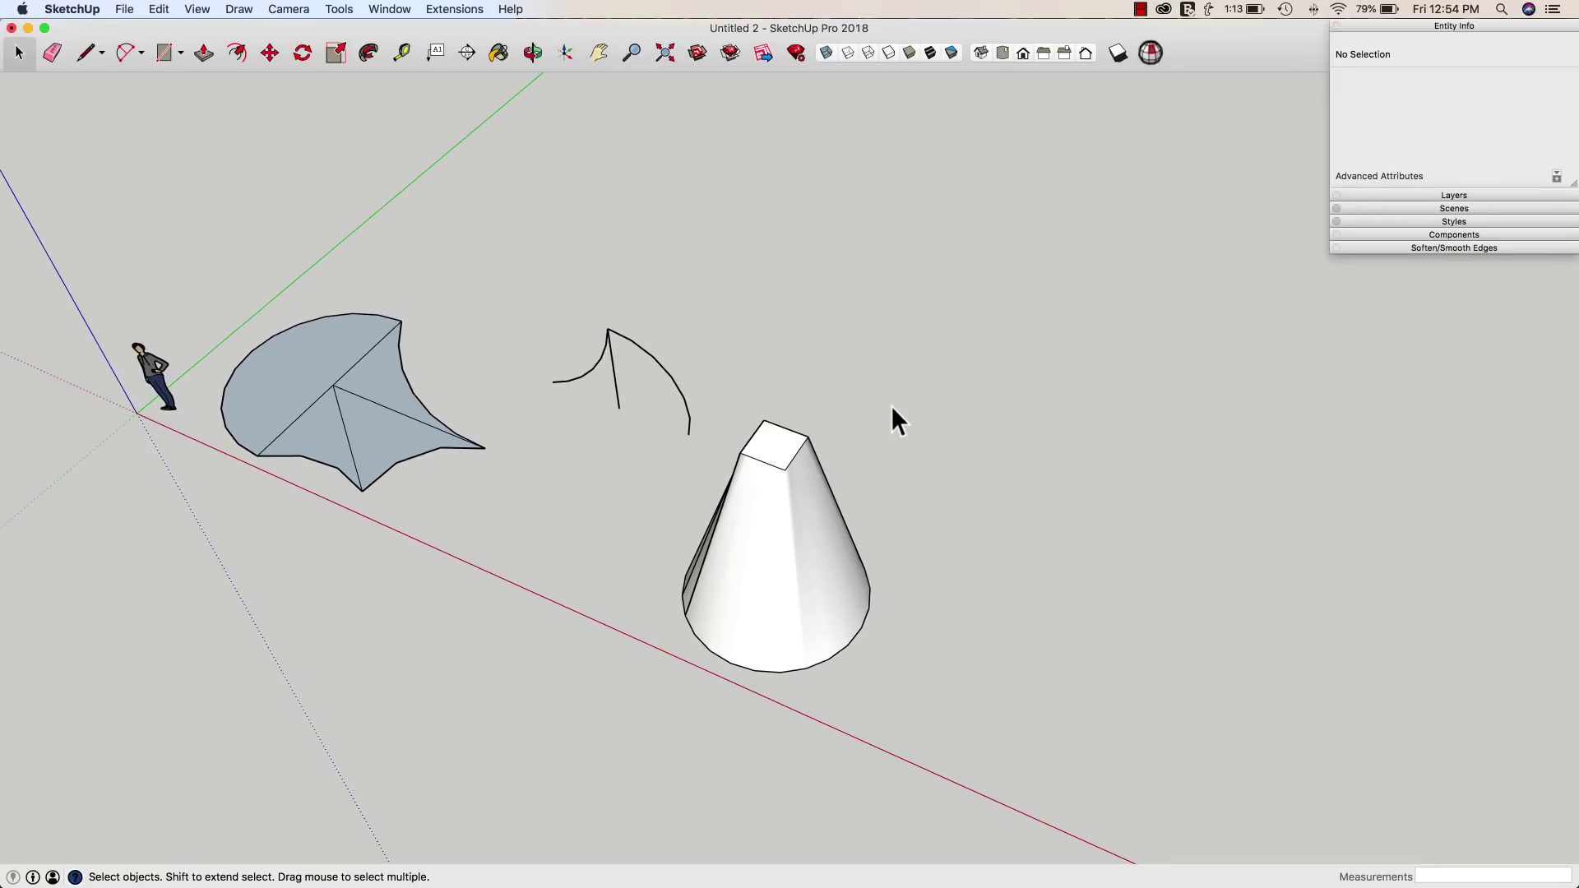